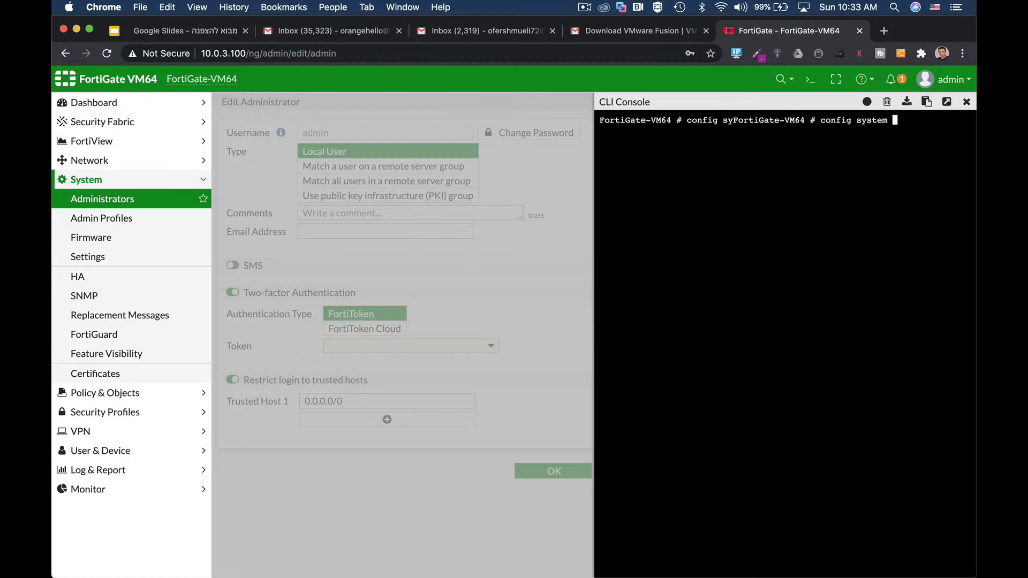
Display the full configuration of the admin account in the CLI using config system admin, edit admin and show full-configuration, and close the console
text(admin)
key(Return)
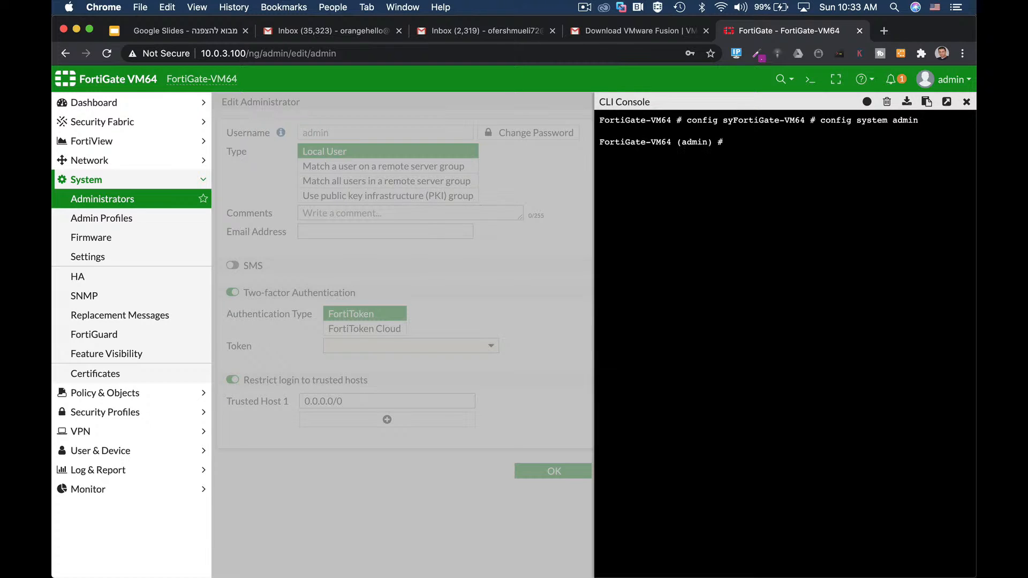
text(edit admin)
key(Return)
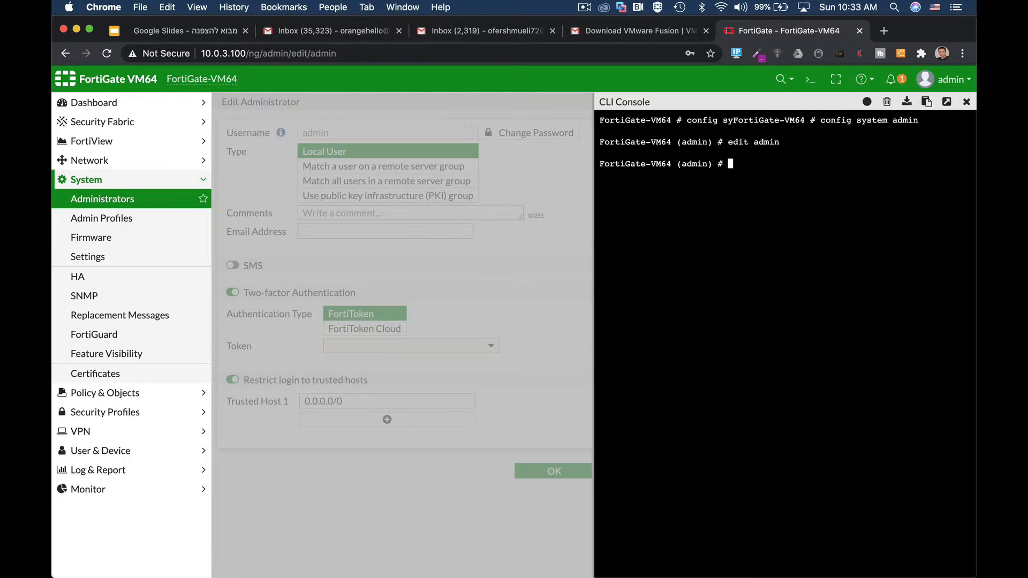
text(show full-configuration)
key(Return)
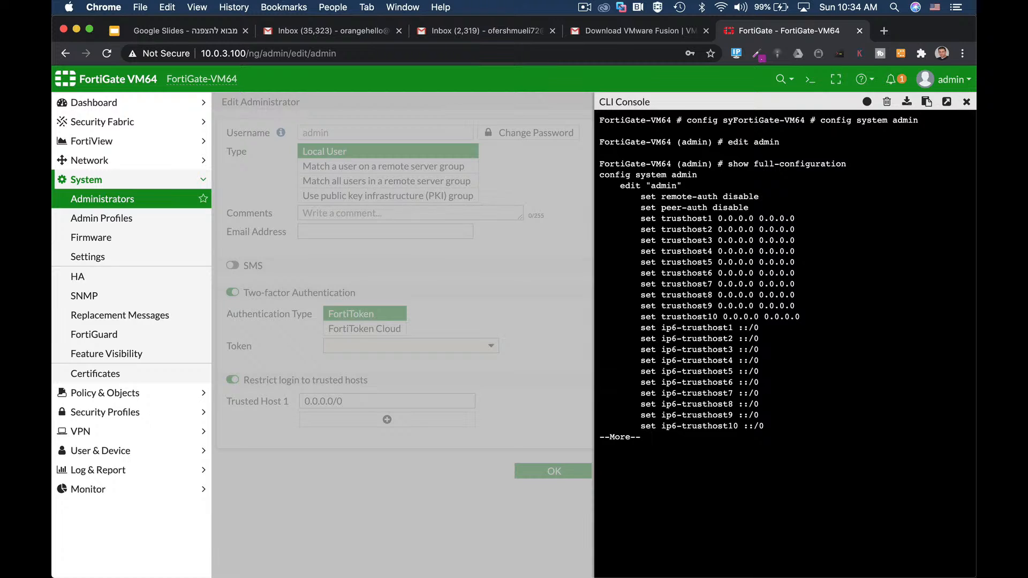
click(970, 104)
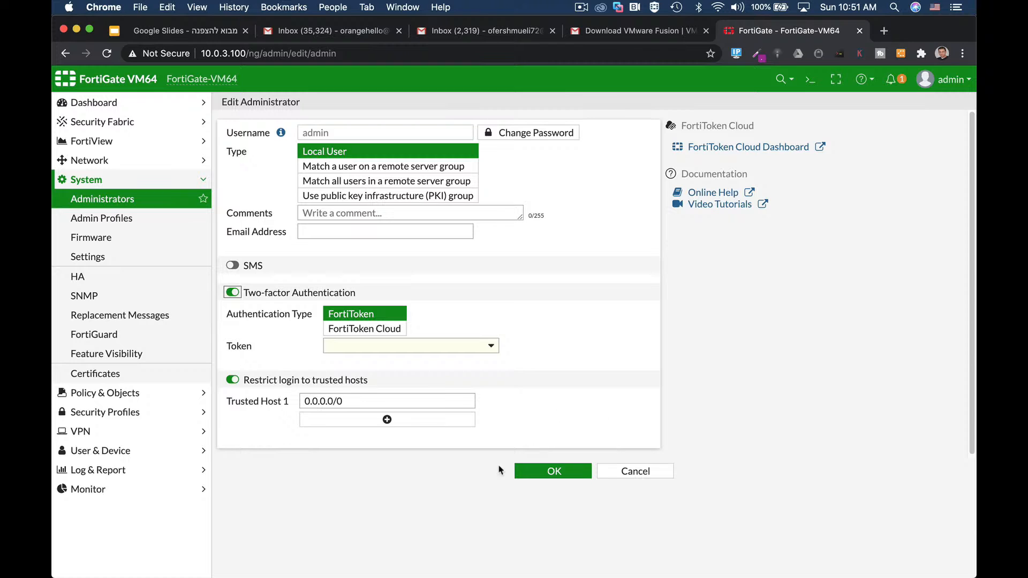
Open the port10 network interface for editing and set its alias to LAN and its role to LAN
click(109, 169)
click(107, 182)
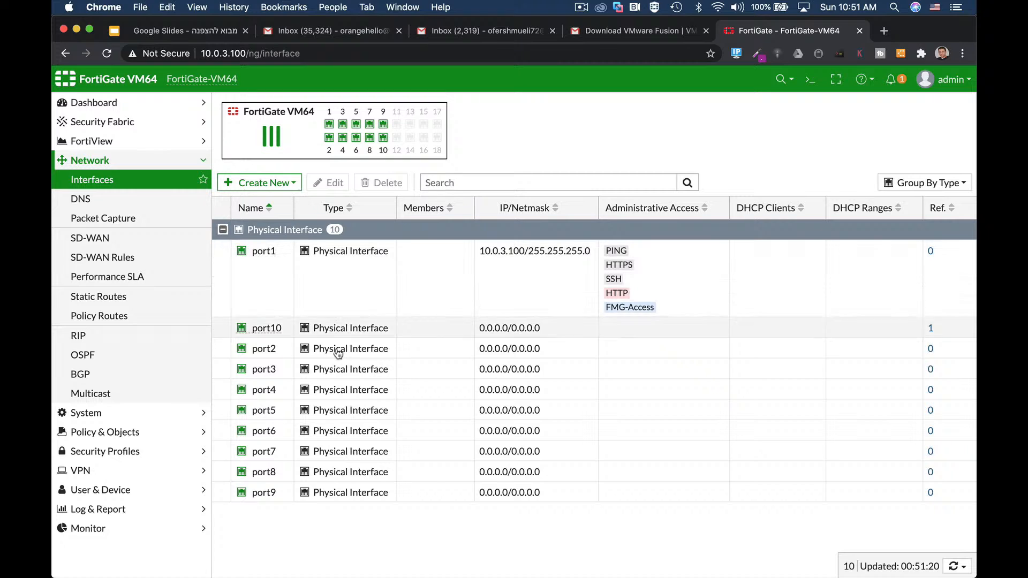
click(332, 329)
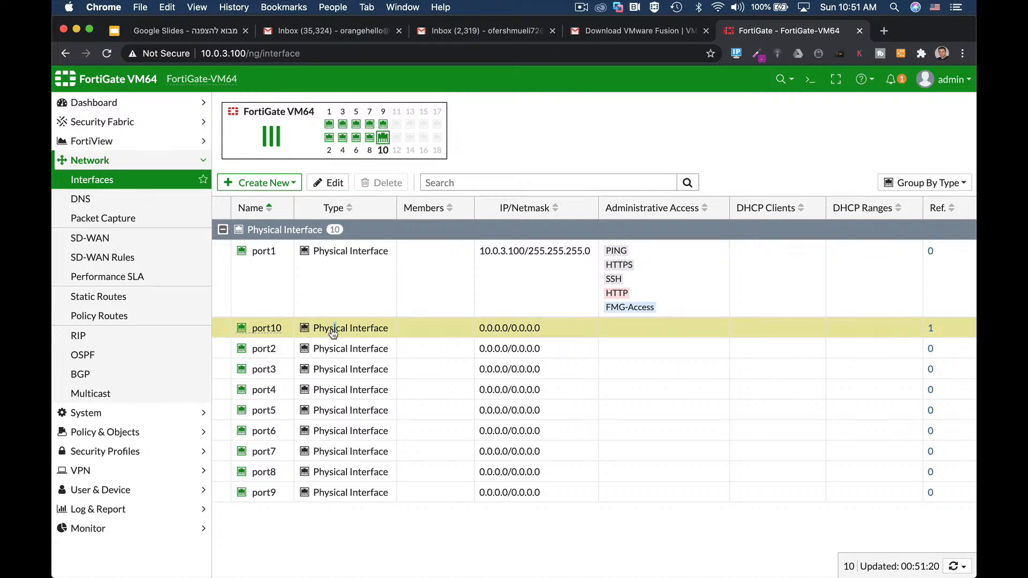
click(335, 184)
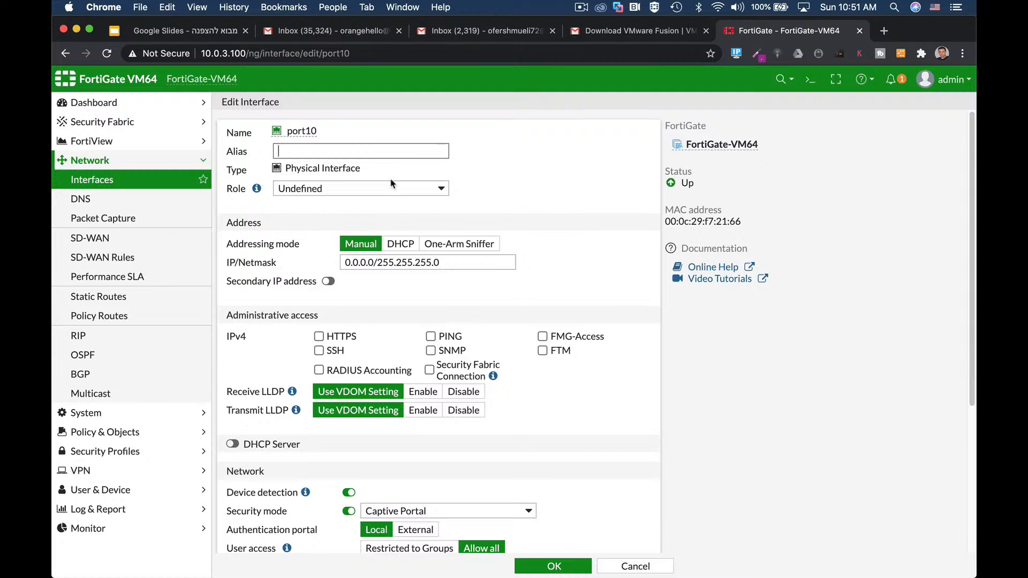
text(LAN)
click(323, 192)
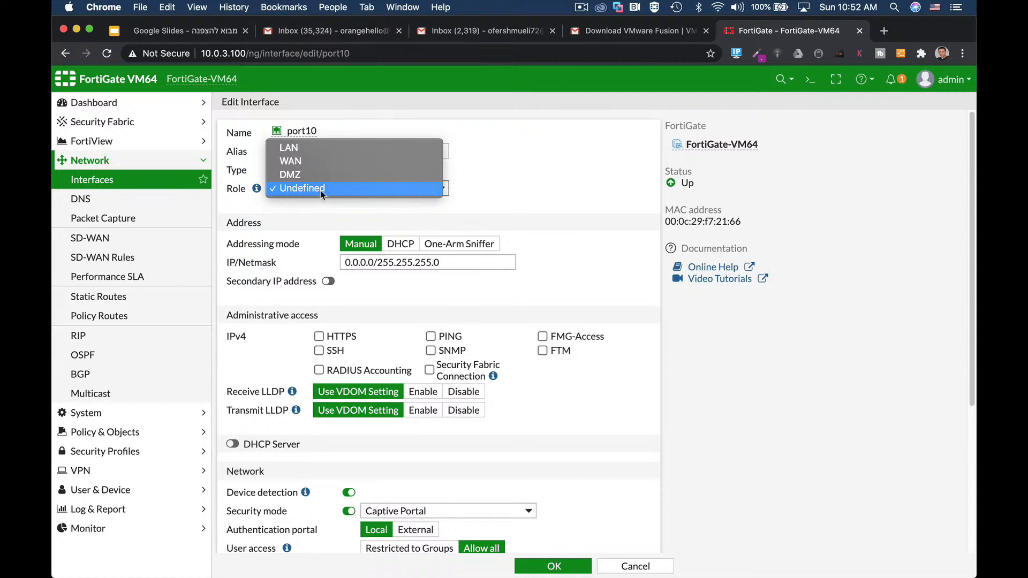
click(301, 150)
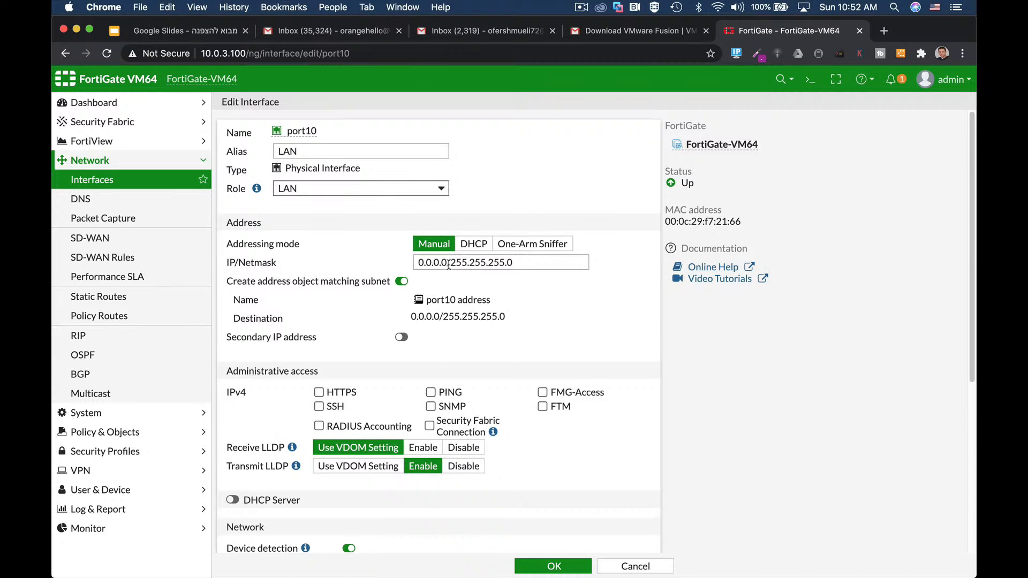
Set port10's manual IP address and netmask to 10.0.4.1/24
drag(450, 262, 403, 270)
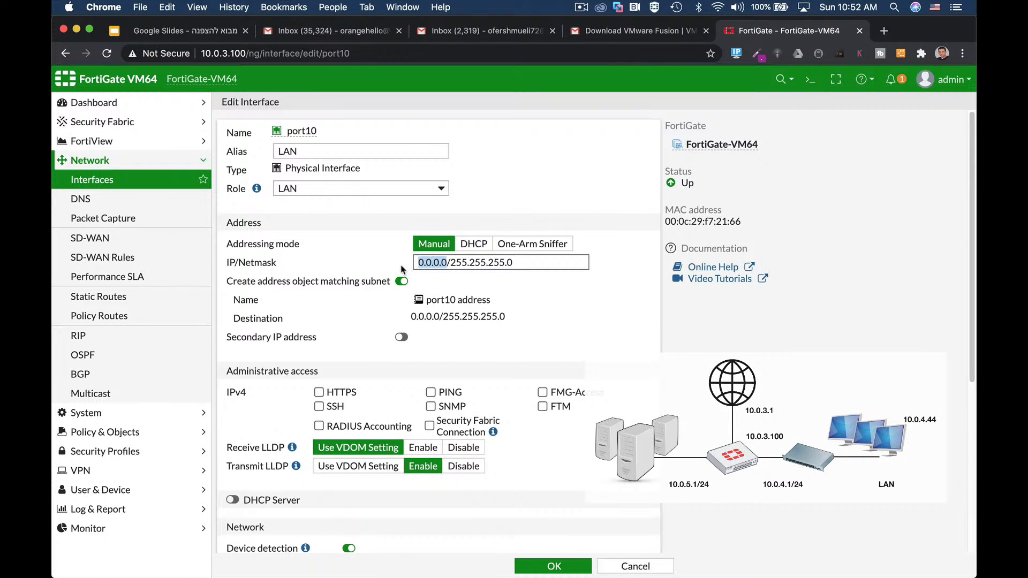
text(10.0.4.1)
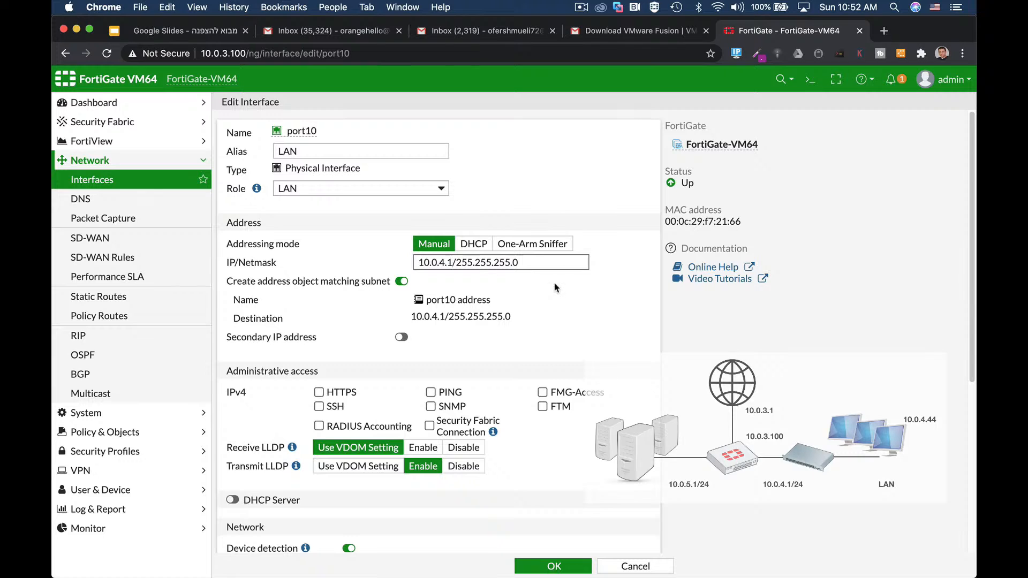
drag(456, 263, 589, 264)
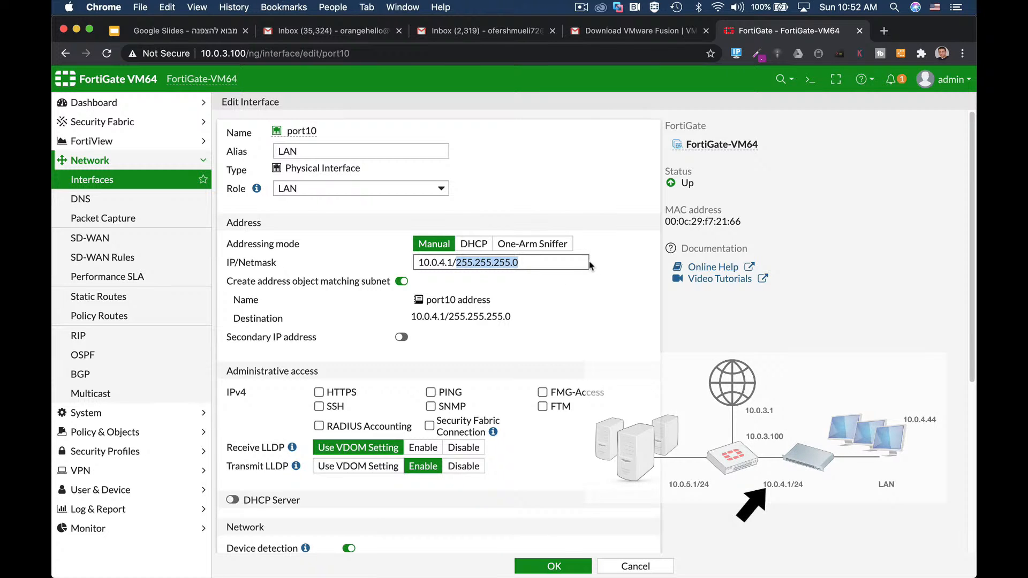
text(24)
Allow HTTPS and PING as IPv4 administrative access on port10
scroll(500, 369, down, 5)
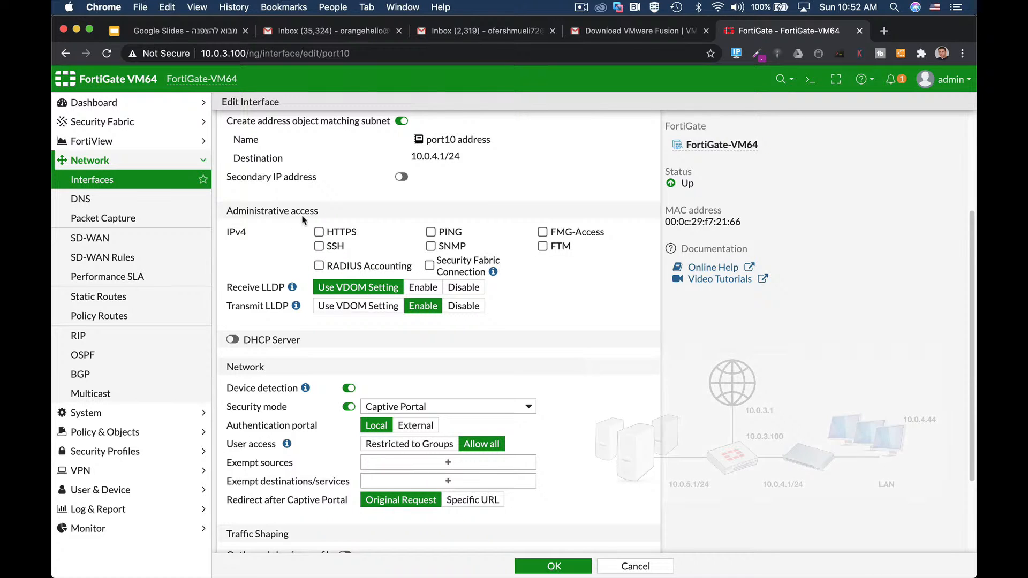
click(320, 236)
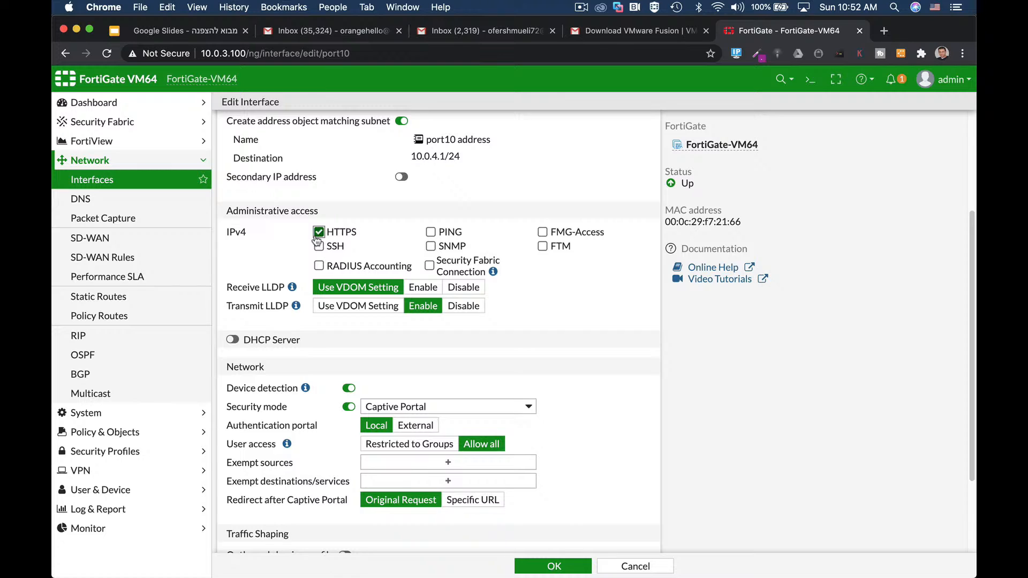
click(431, 232)
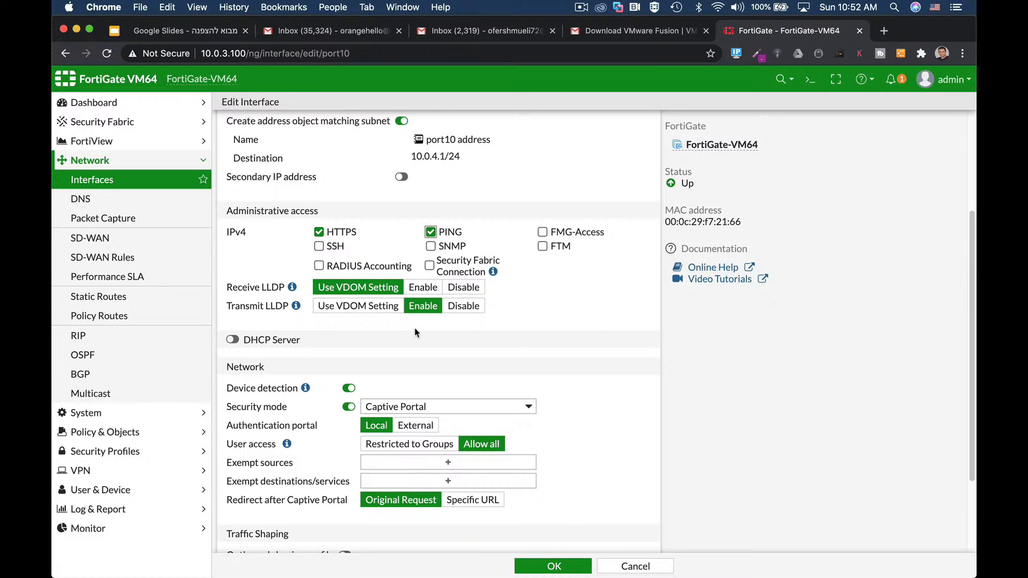
Enable the DHCP server on port10 with the address range 10.0.4.2-10.0.4.52
click(234, 341)
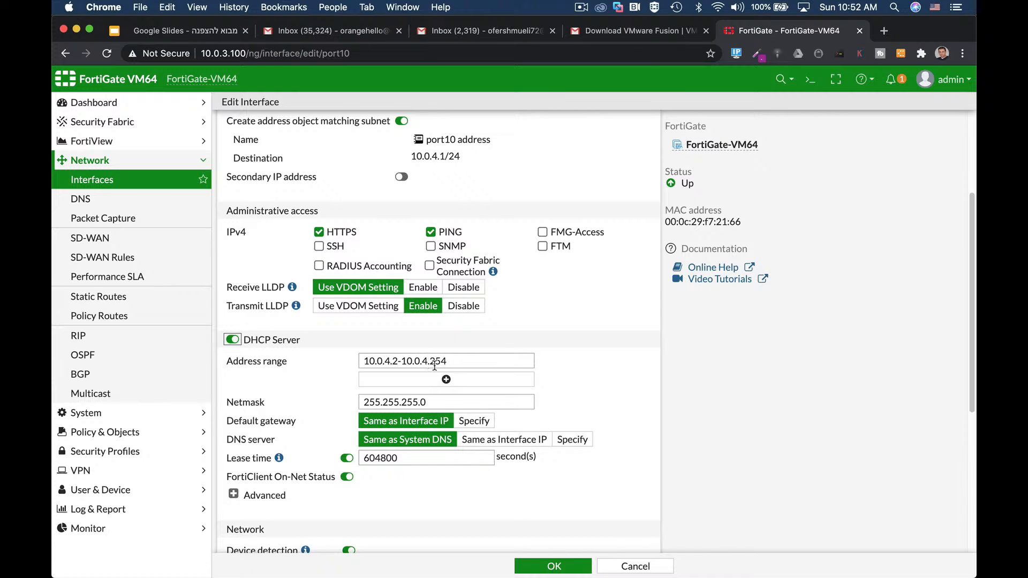
drag(430, 362, 460, 362)
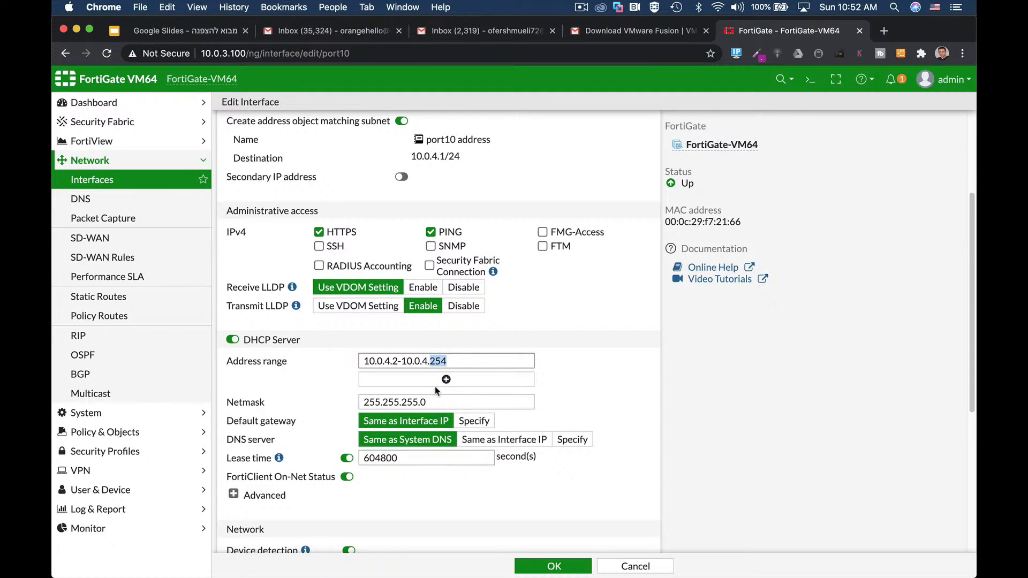
text(52)
drag(445, 362, 349, 358)
Examine the advanced DHCP server settings and the form for a new IP address assignment rule without creating one
scroll(366, 487, down, 5)
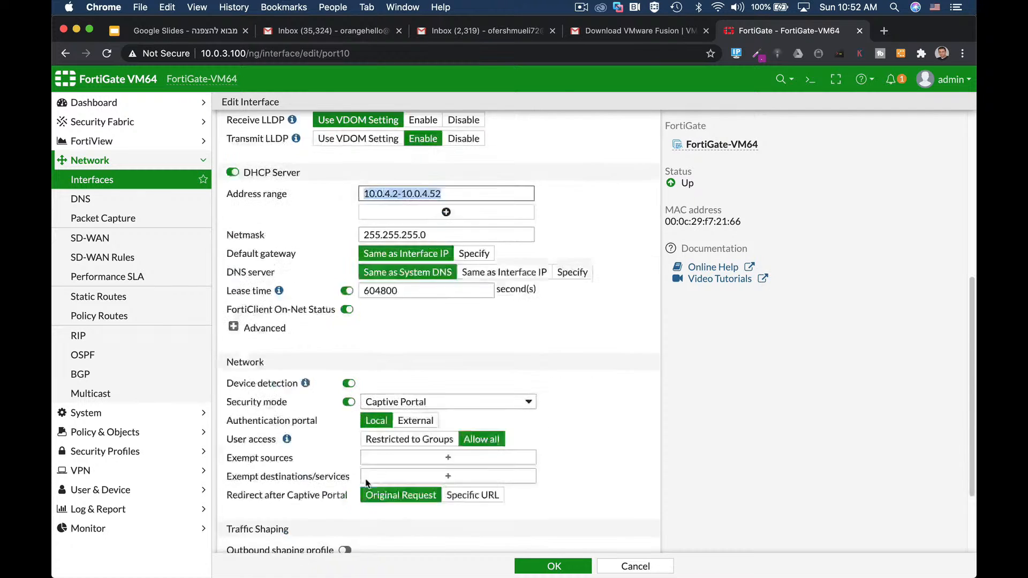
click(233, 219)
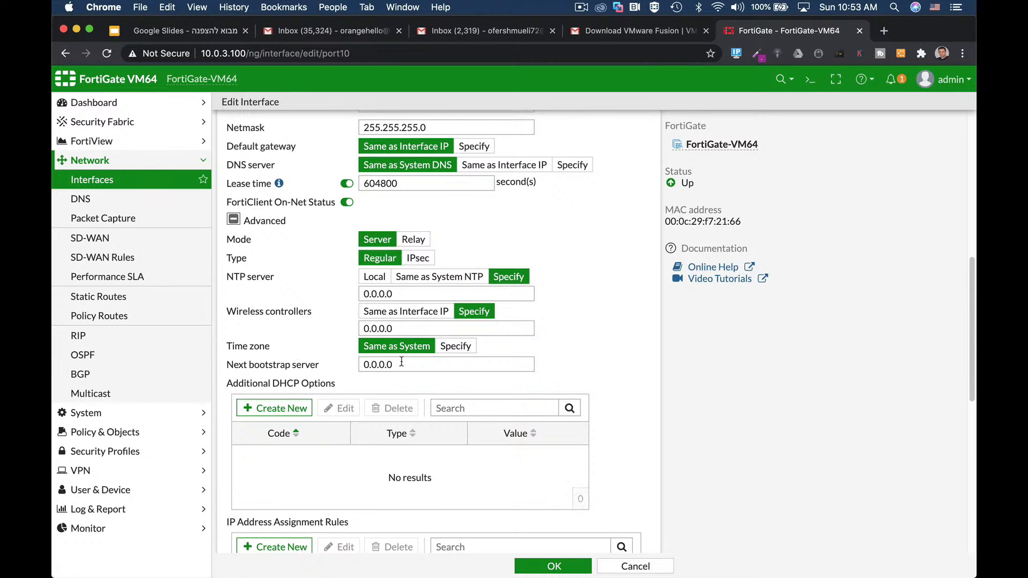
scroll(598, 382, down, 2)
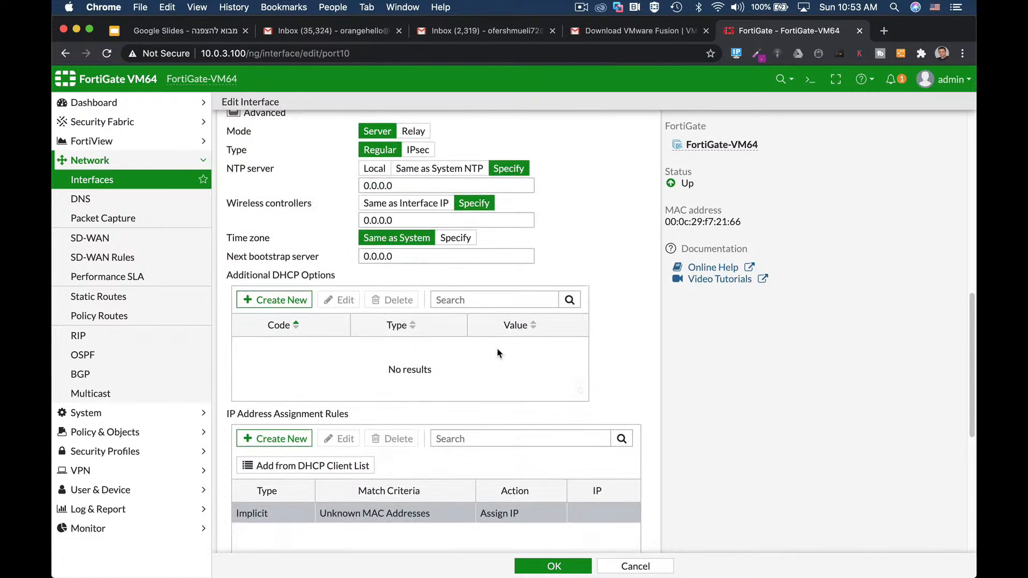
click(286, 437)
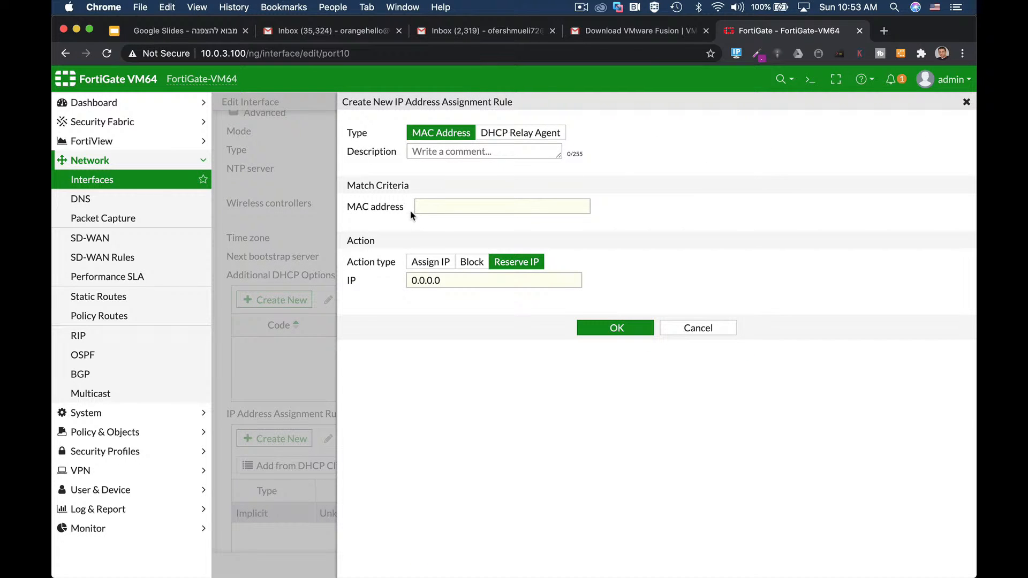
click(696, 329)
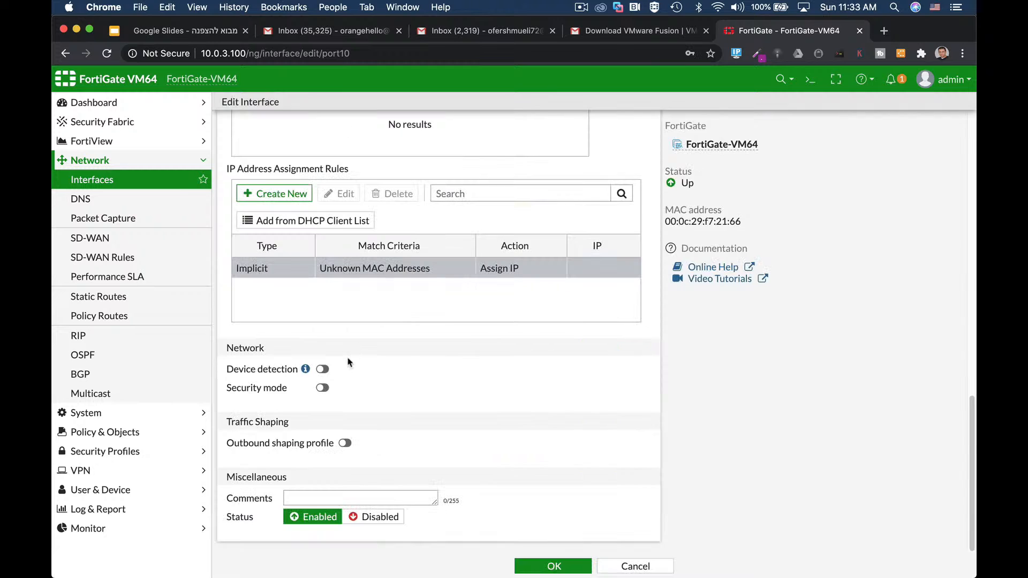
Enable device detection on port10, keep security mode off, and save the interface
click(323, 370)
click(322, 388)
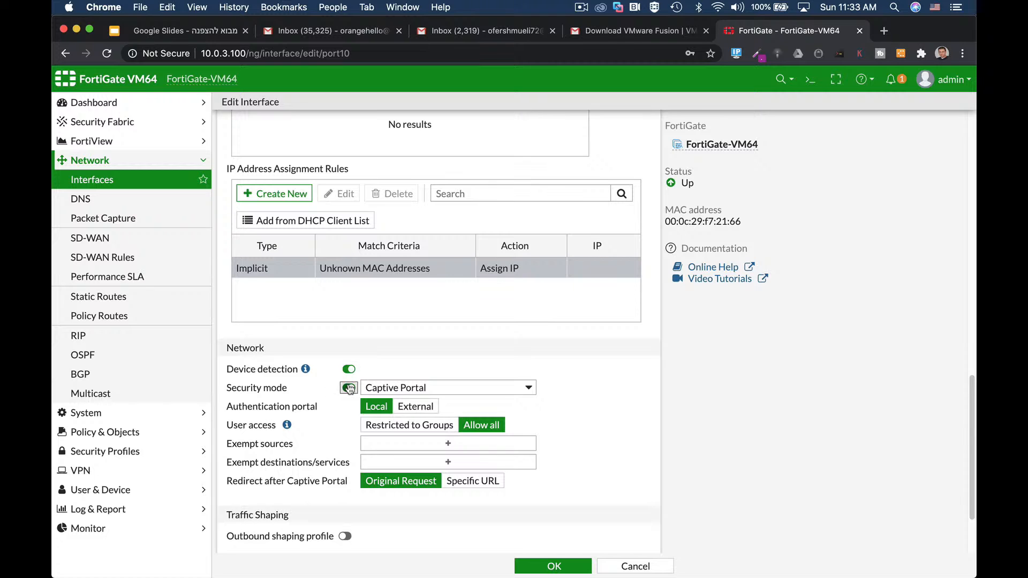
click(348, 388)
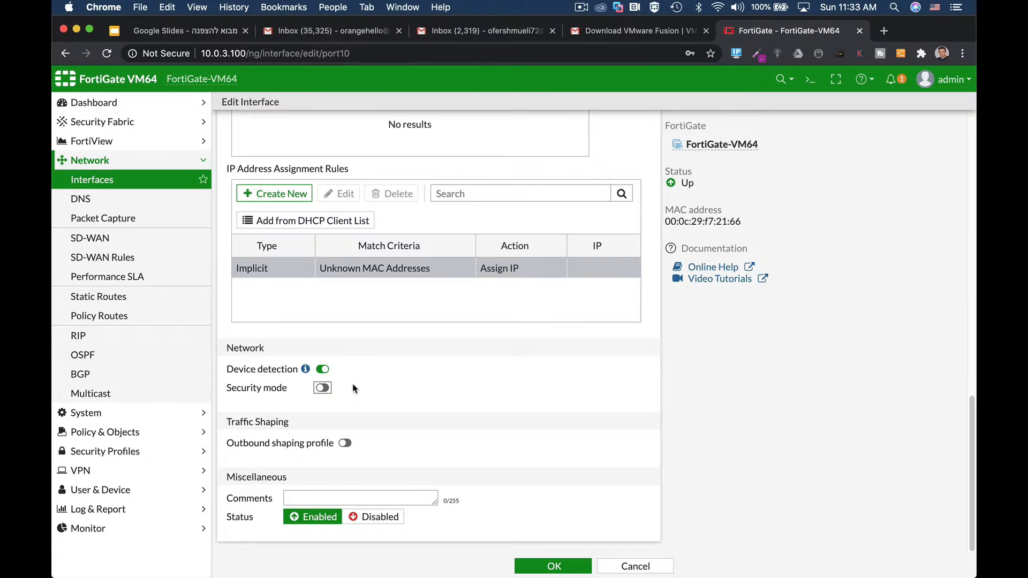
click(554, 566)
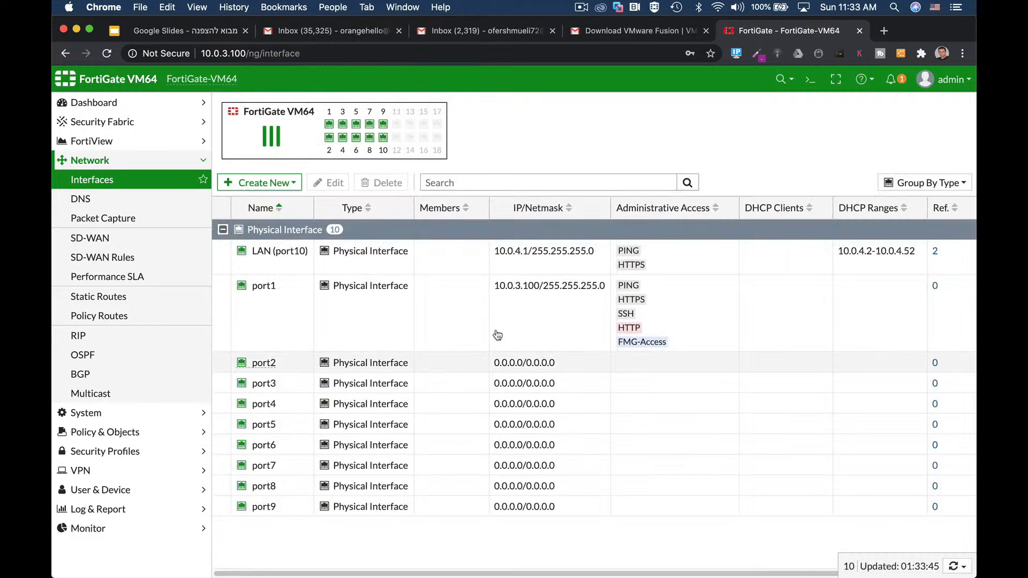
Open the port2 interface for editing and set its alias to DMZ and its role to DMZ
click(262, 363)
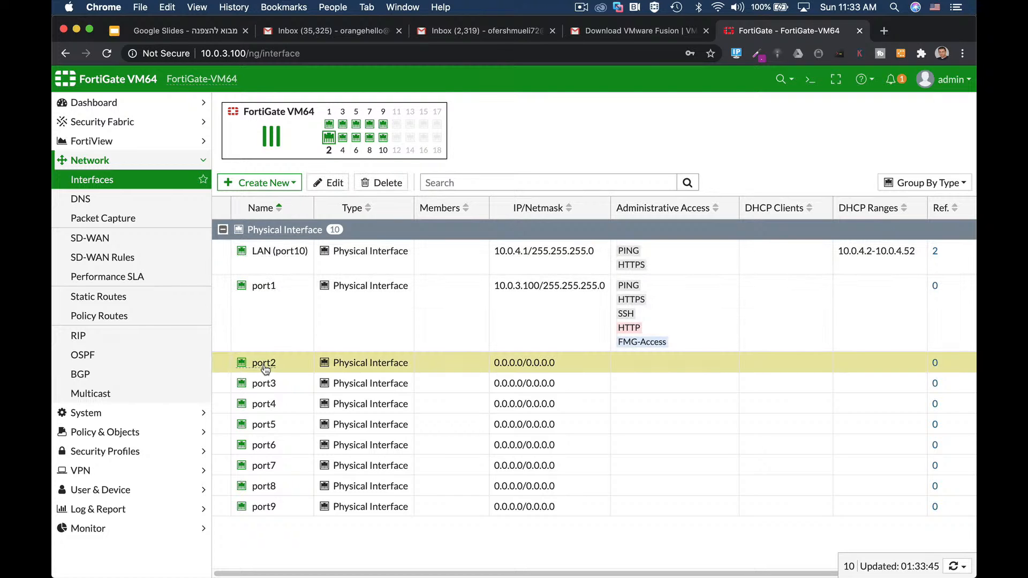
click(329, 184)
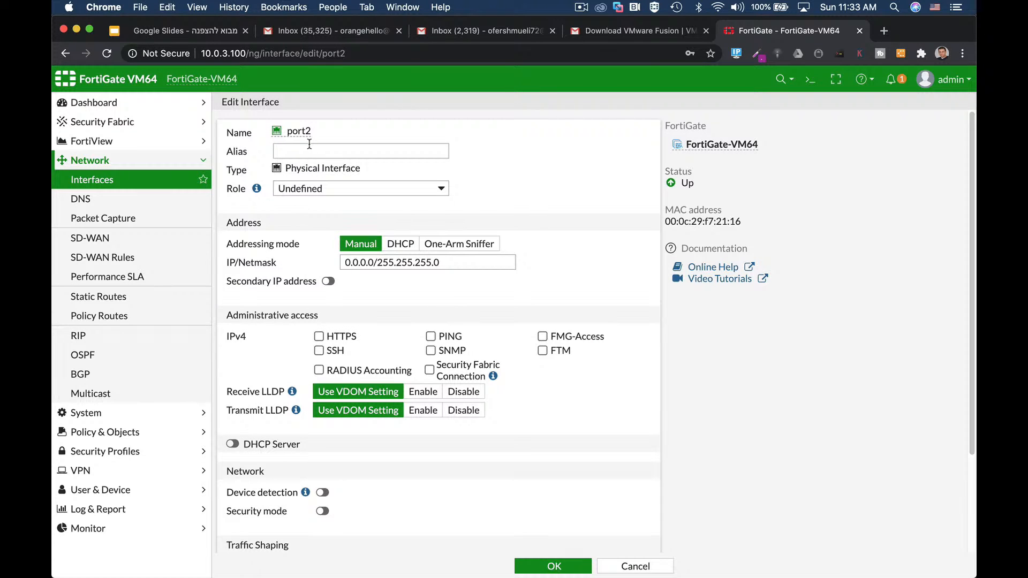
click(309, 146)
text(DMZ)
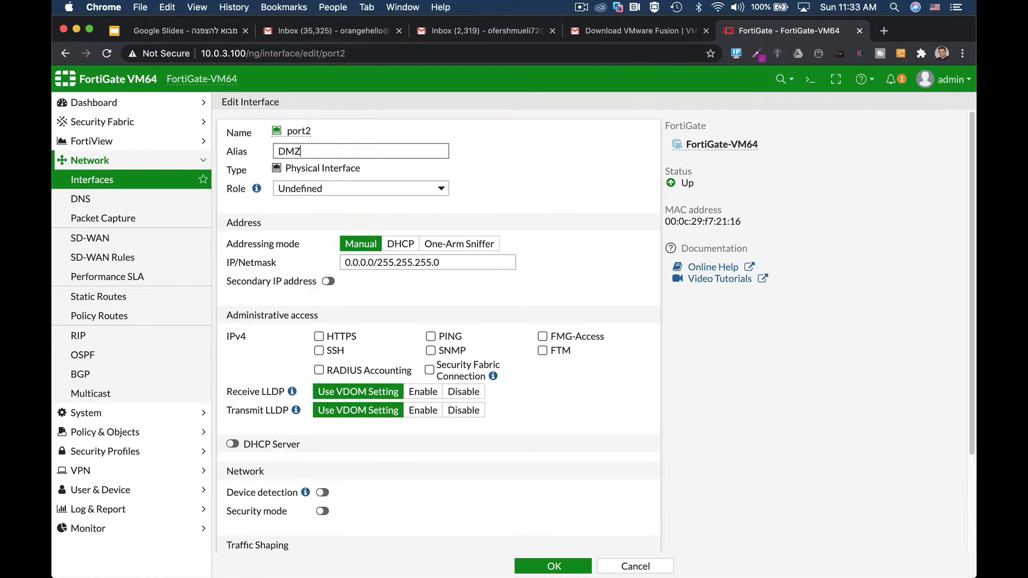
click(315, 189)
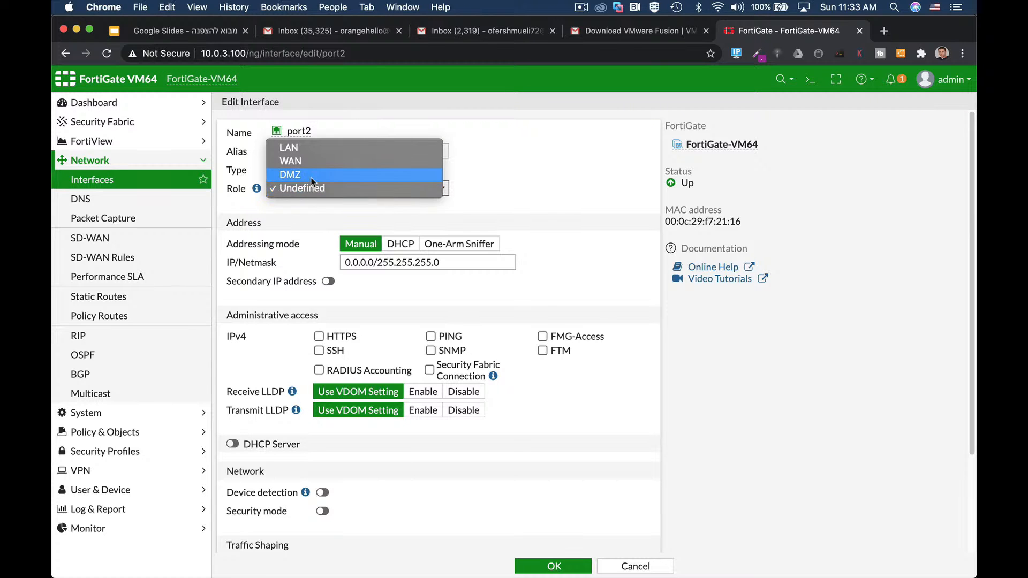
click(312, 178)
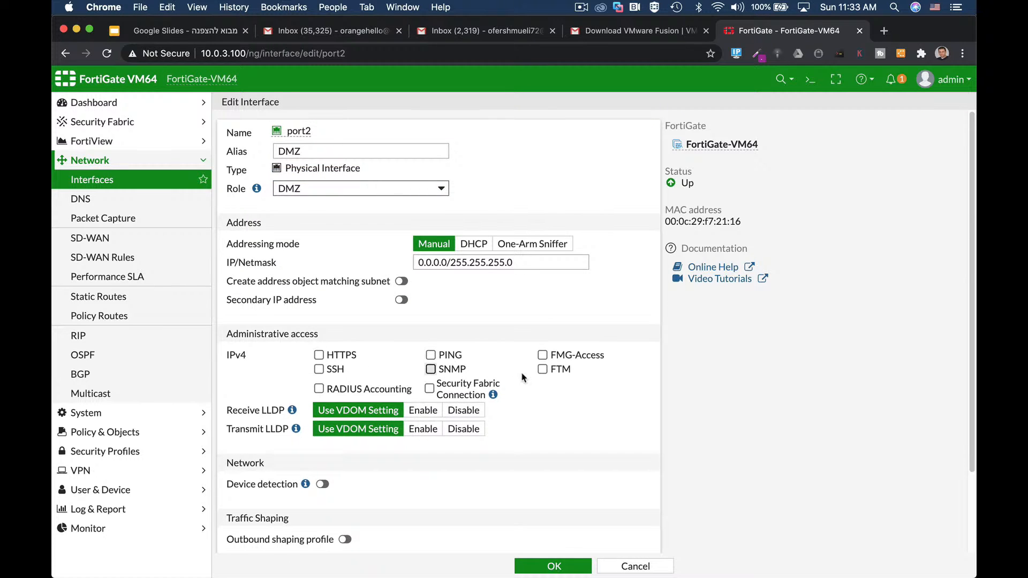
Set port2's IP address and netmask to 10.0.5.1/24, allow HTTPS administrative access, and save the interface
scroll(523, 377, down, 1)
scroll(523, 377, down, 3)
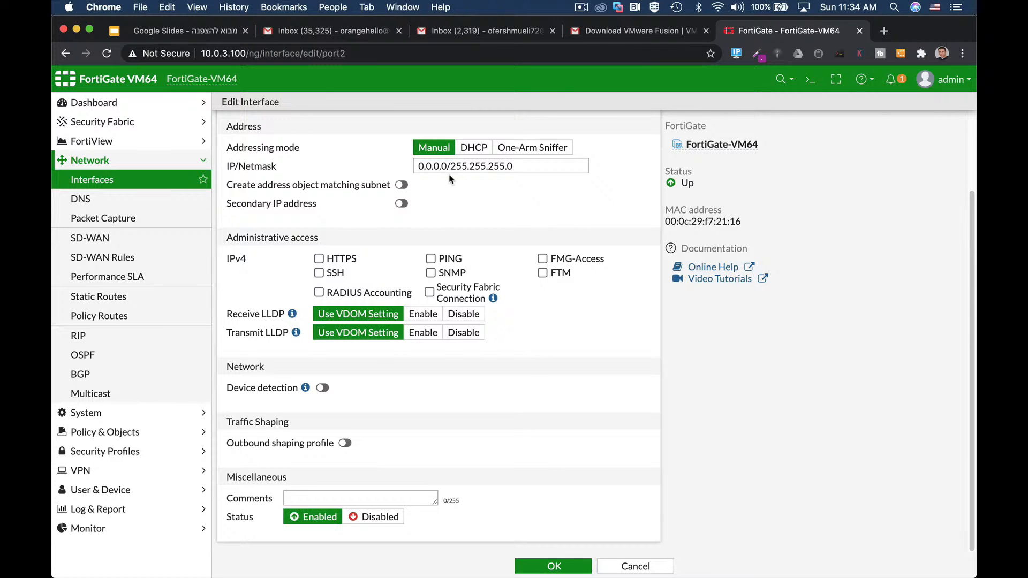
drag(447, 166, 370, 165)
text(10.0.4)
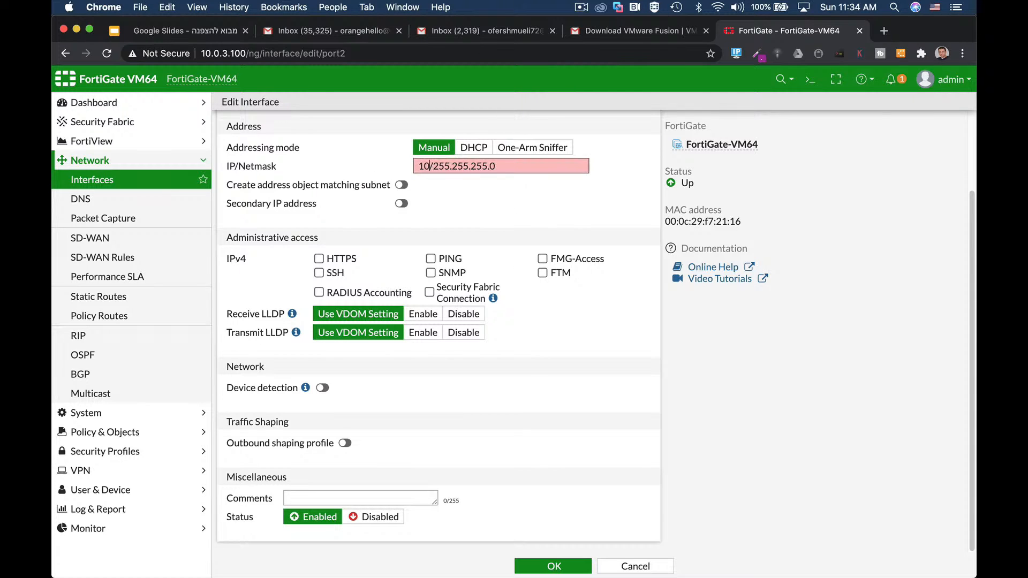
key(BackSpace)
text(5.1)
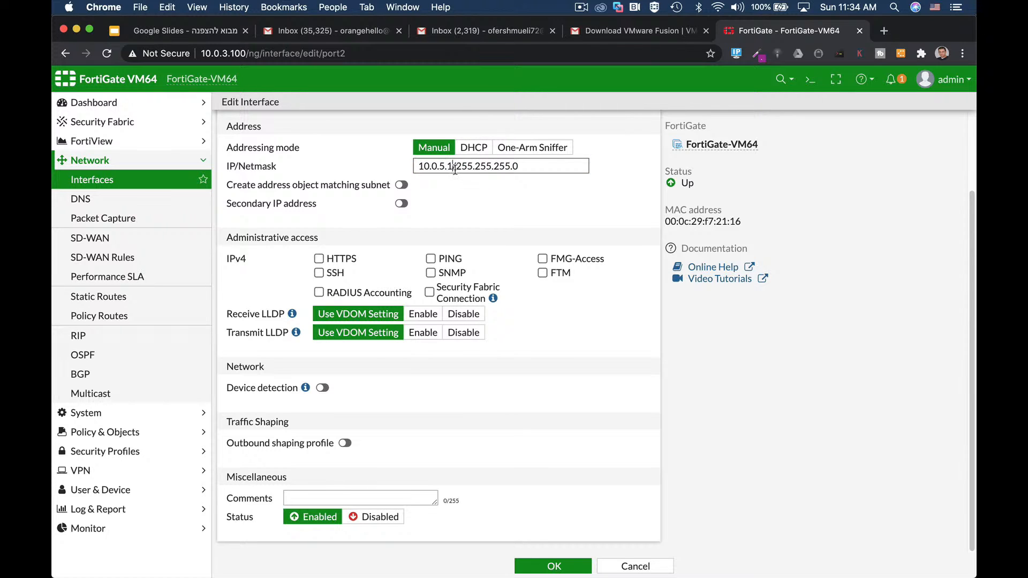
drag(456, 166, 653, 186)
text(24)
click(319, 259)
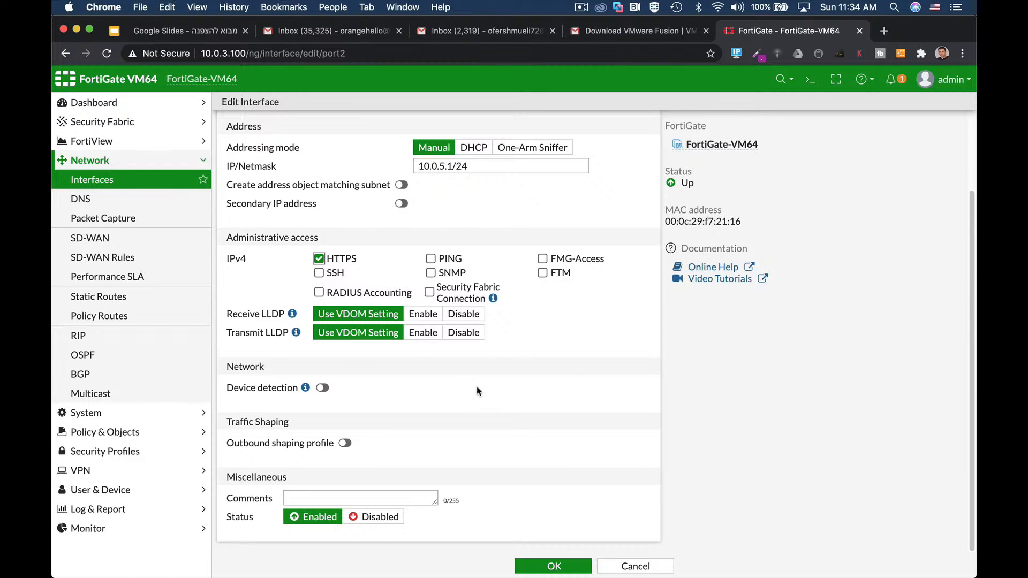
click(563, 567)
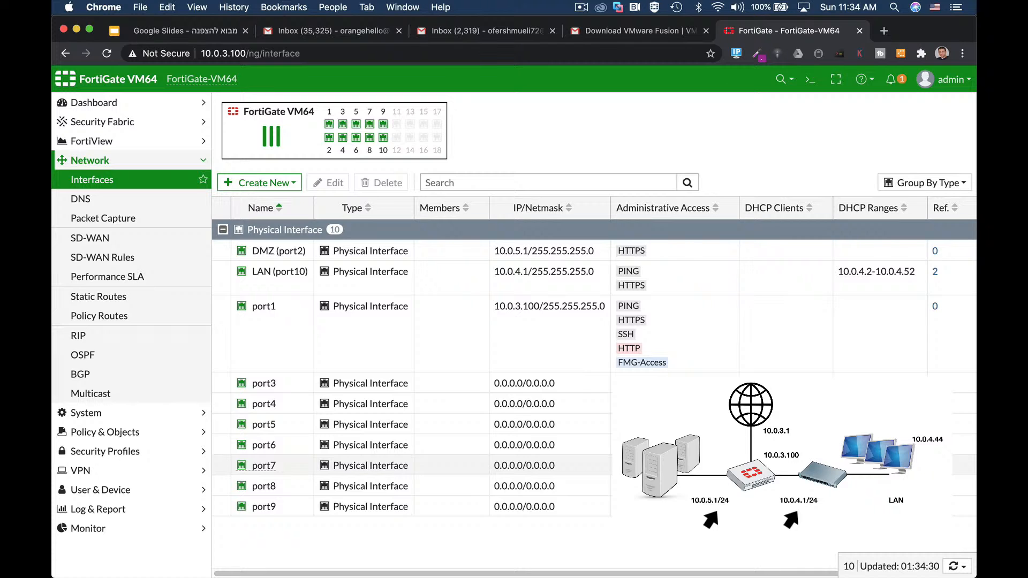
Edit the port1 interface, set its alias to WAN, and save it
click(390, 322)
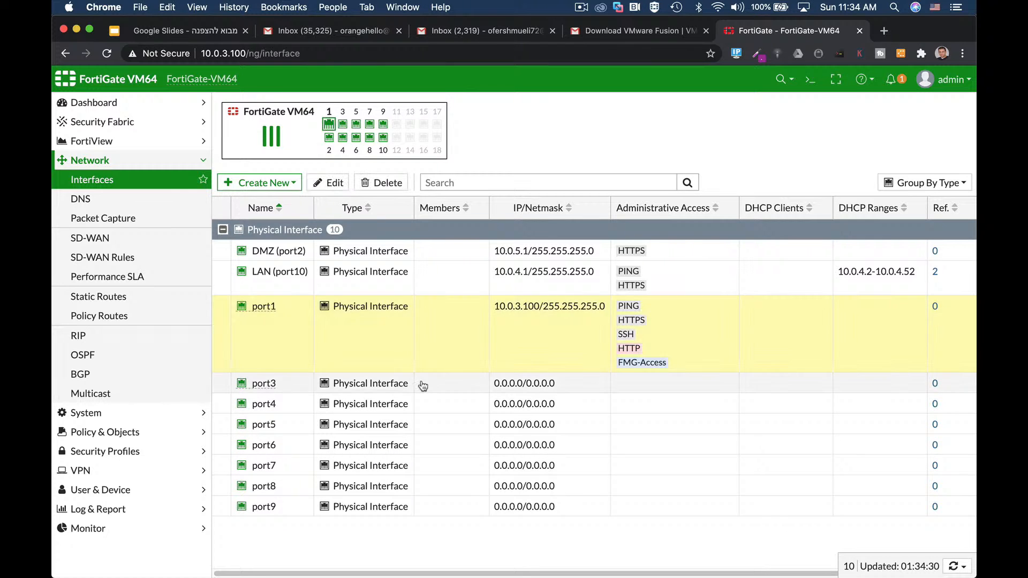
click(337, 183)
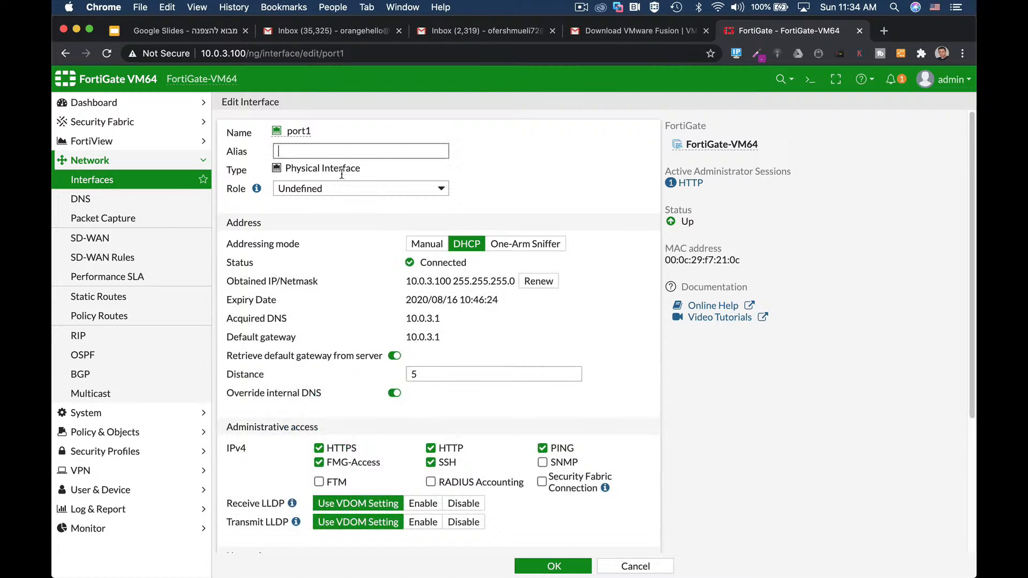
text(WAN)
click(557, 565)
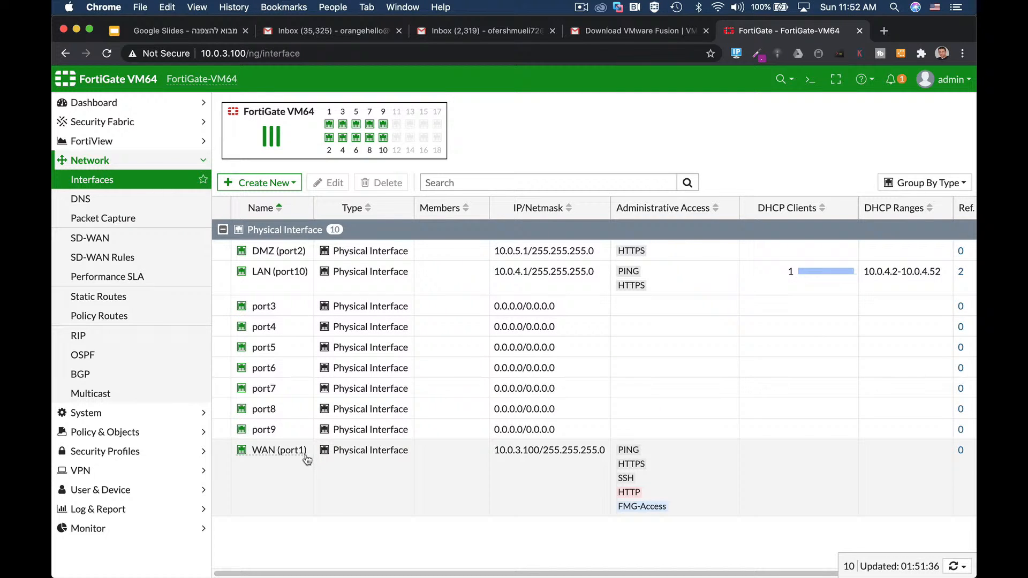
mouse_move(307, 458)
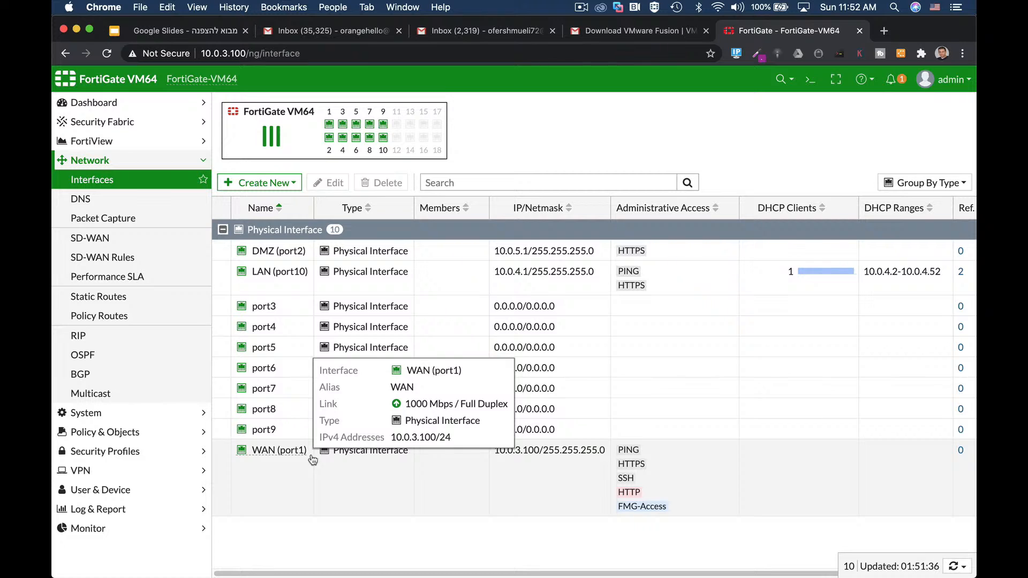
Create a static route for destination 0.0.0.0/0.0.0.0 through WAN (port1) with gateway address 10.0.3.1
click(114, 296)
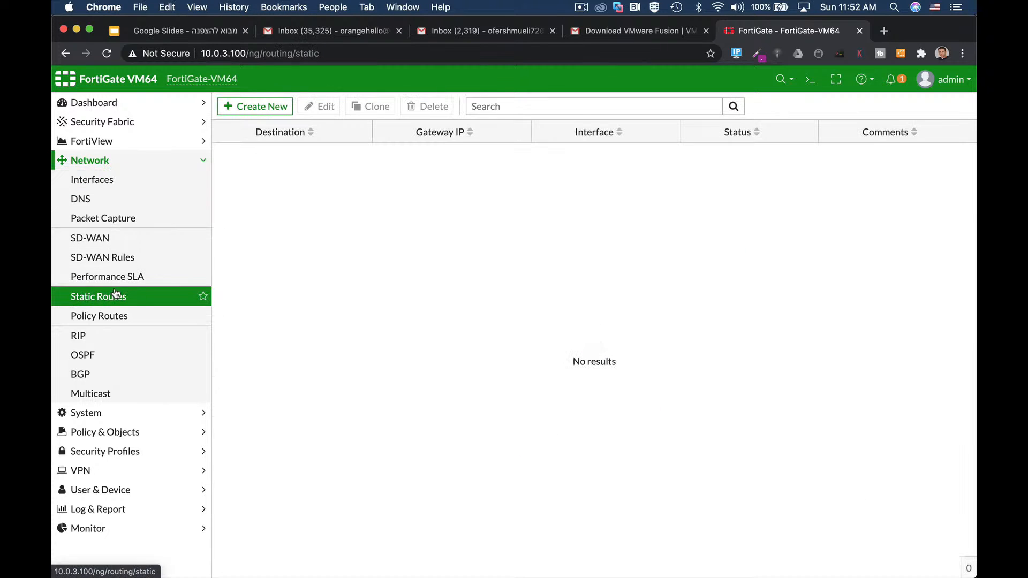
click(259, 107)
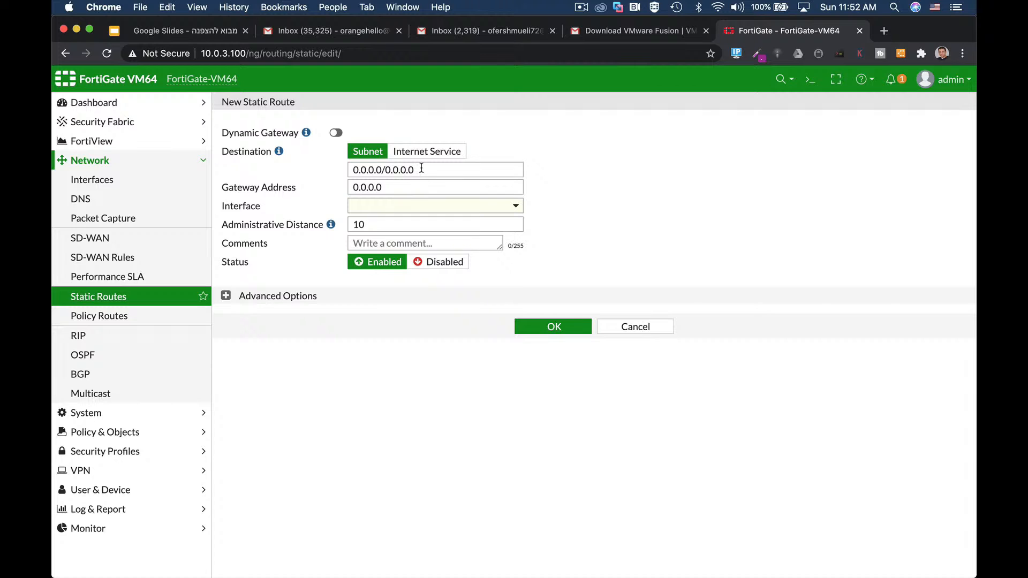
drag(420, 167, 339, 168)
click(384, 209)
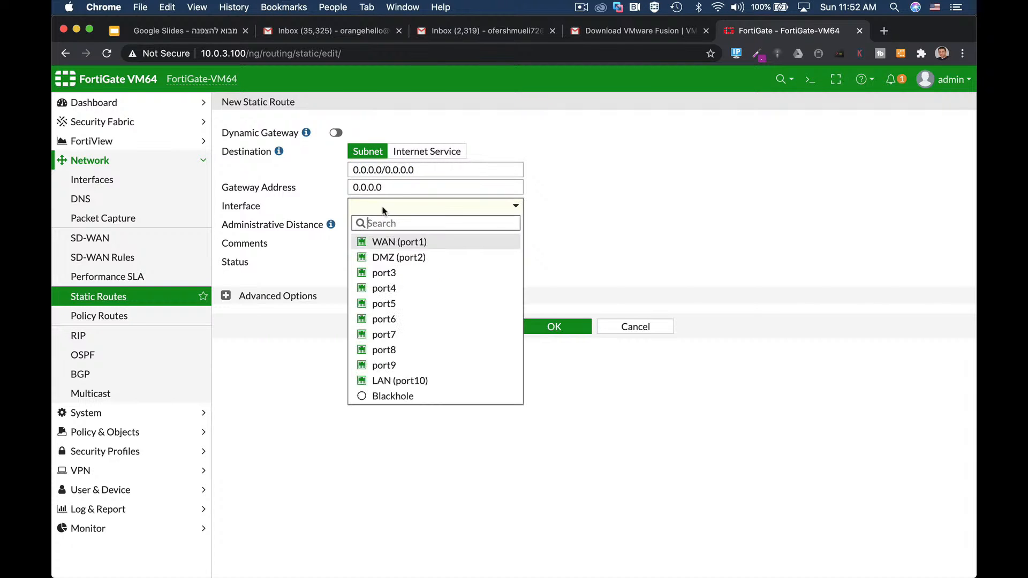
click(388, 242)
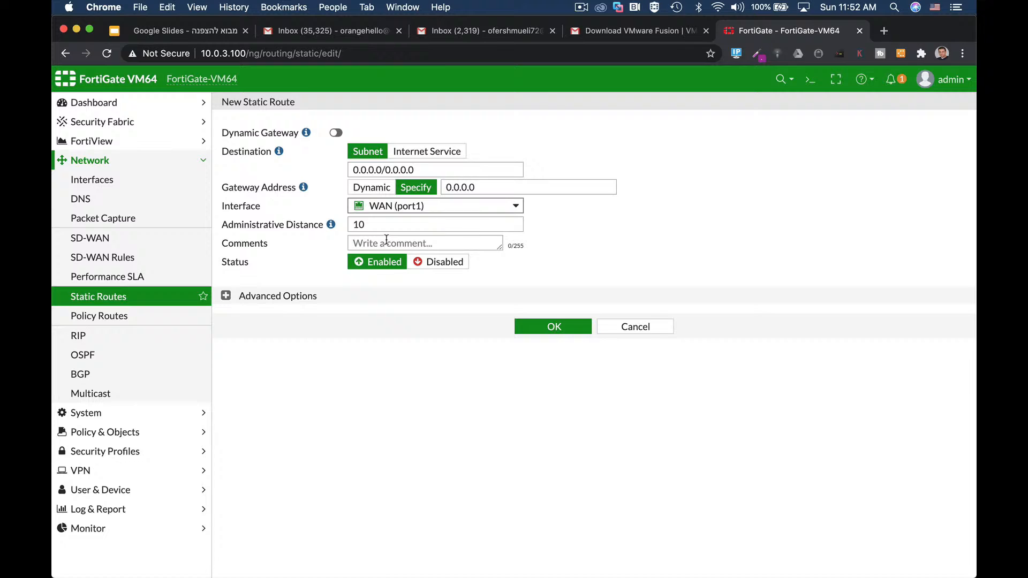
click(486, 188)
text(10)
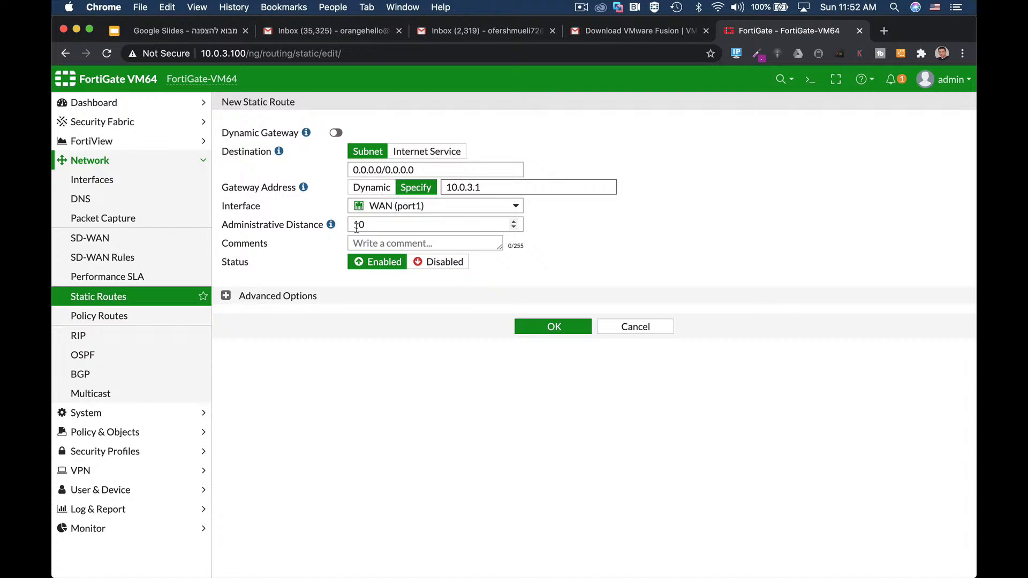
Reveal the route's advanced options, keep administrative distance 10 and priority 0, and save the static route
click(225, 296)
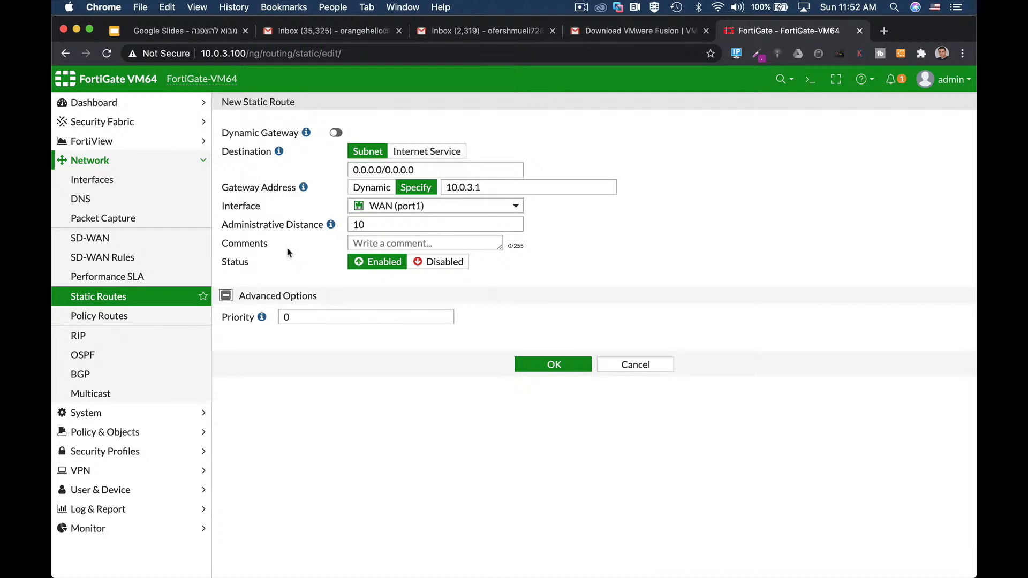
click(370, 227)
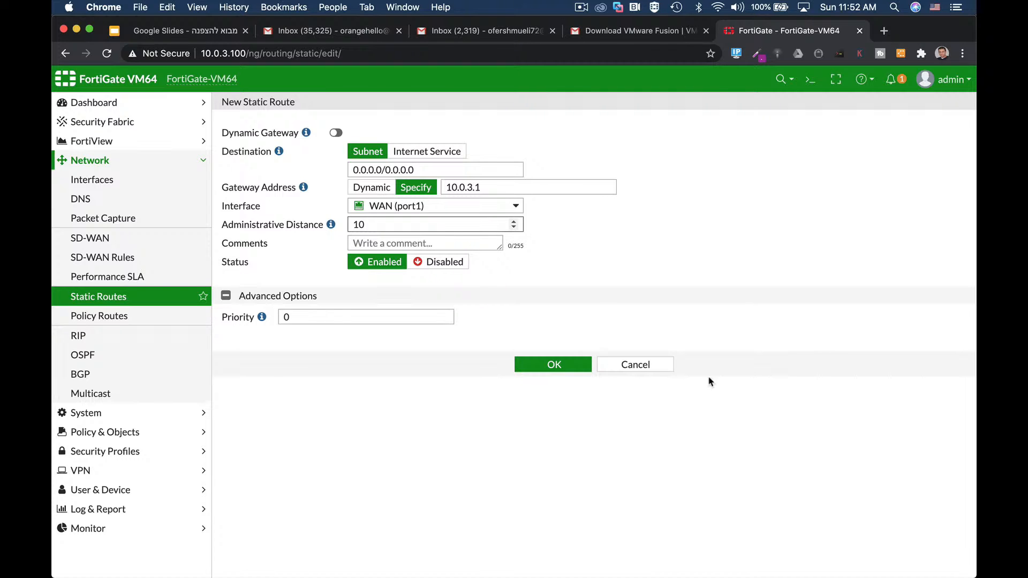
click(560, 367)
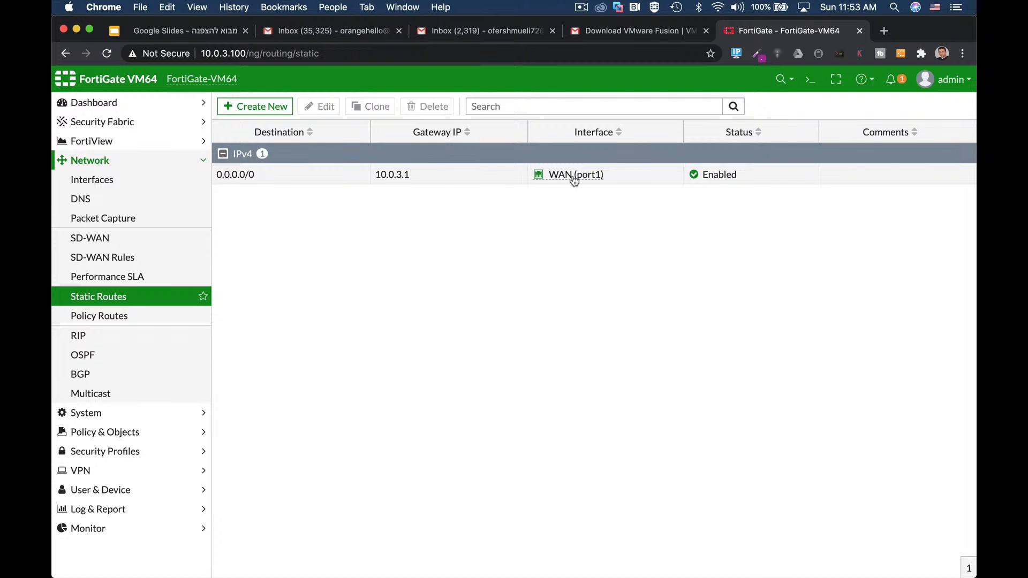
mouse_move(582, 183)
Run "get router info routing-table all" in the CLI console, examine the default route entry, and close the console
click(806, 84)
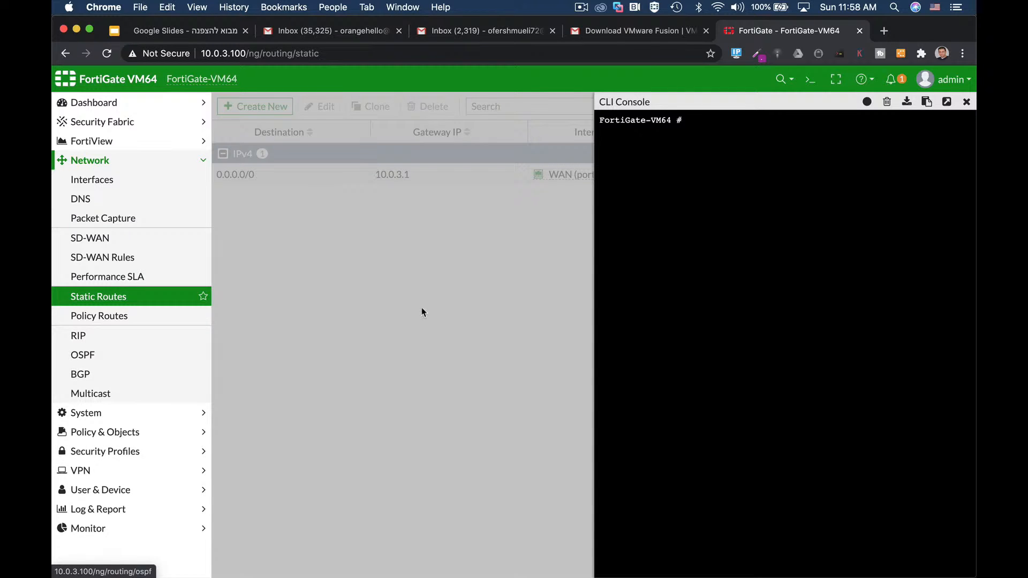
text(get)
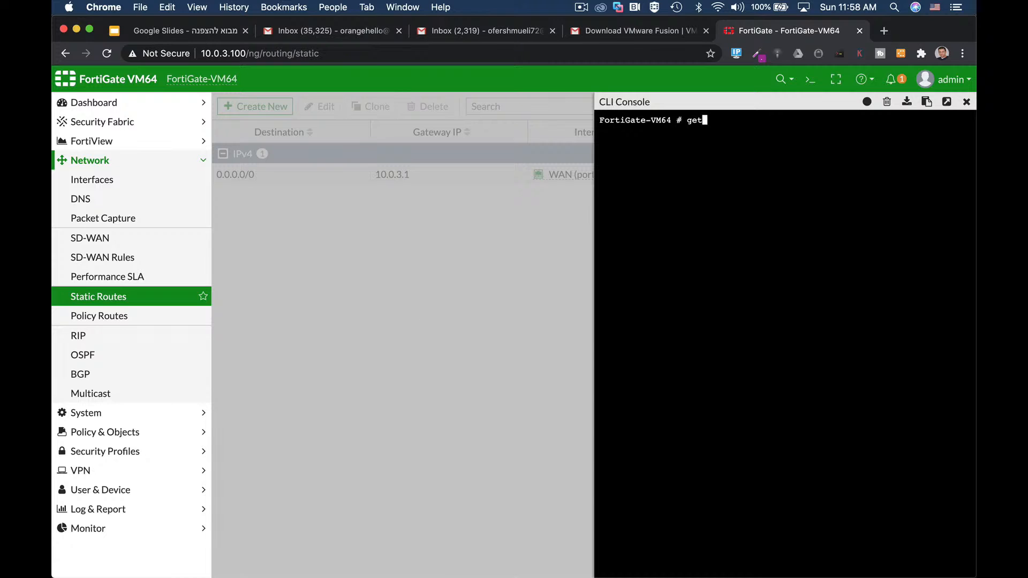
text( router info ro)
key(Tab)
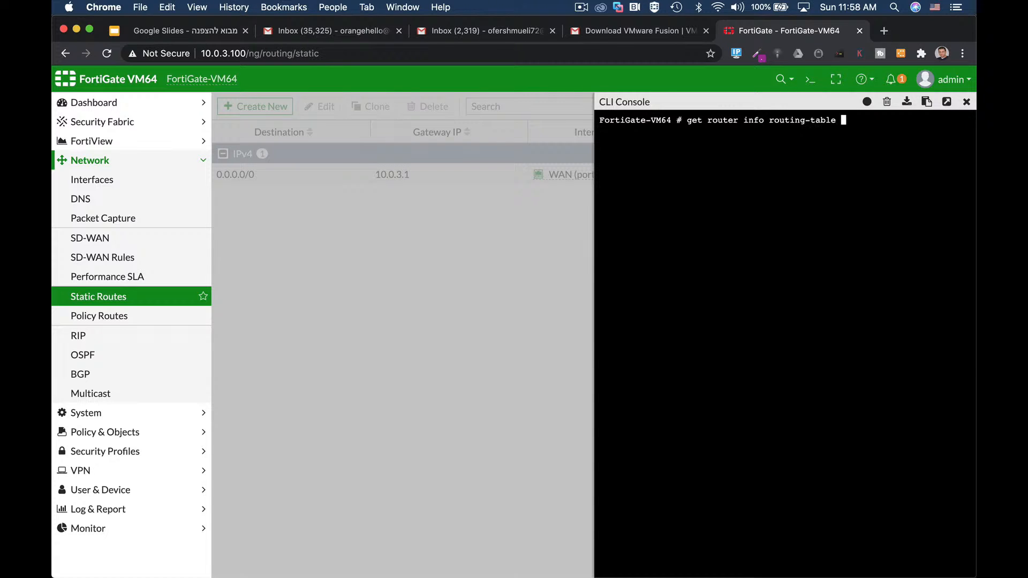
text(all)
key(Return)
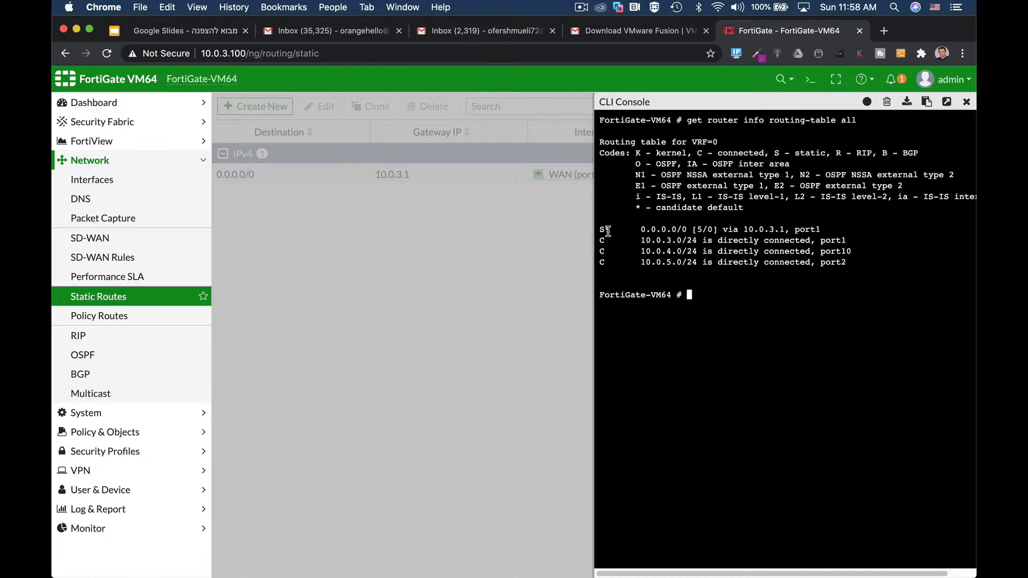
mouse_move(612, 230)
mouse_down()
mouse_move(598, 231)
mouse_move(611, 230)
mouse_up()
drag(640, 231, 689, 230)
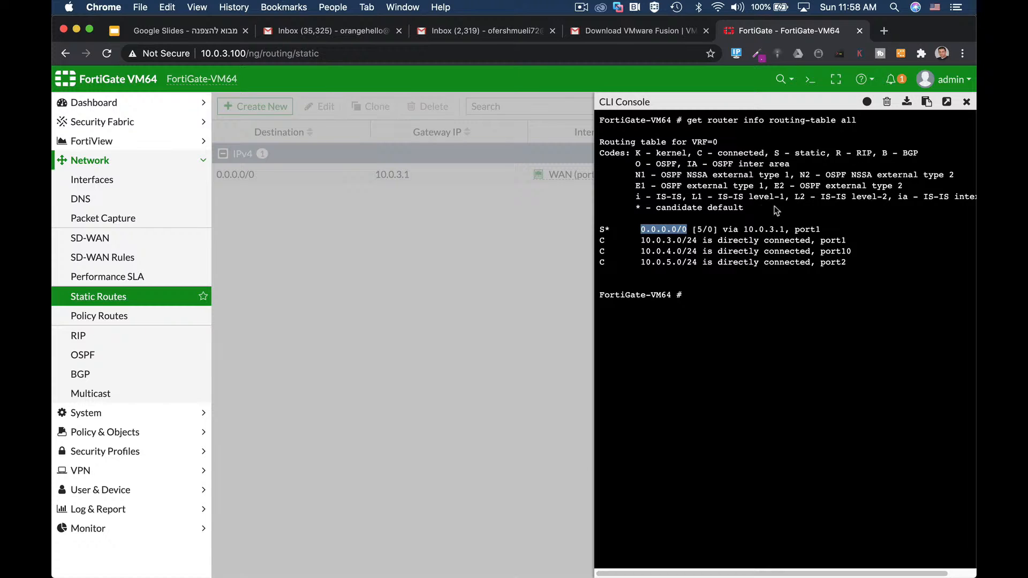
click(967, 102)
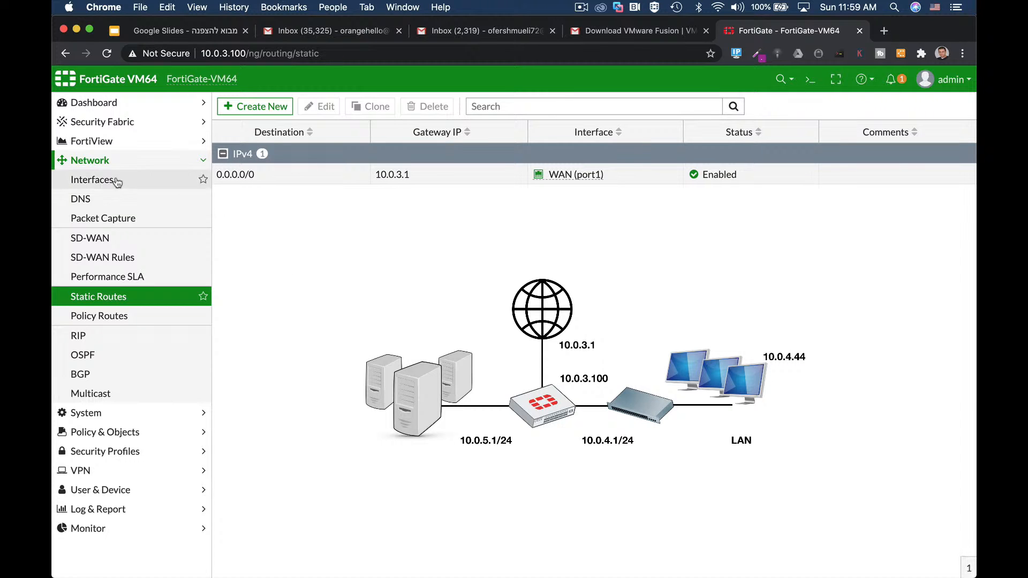
Start a new IPv4 firewall policy and name it full_access
click(112, 438)
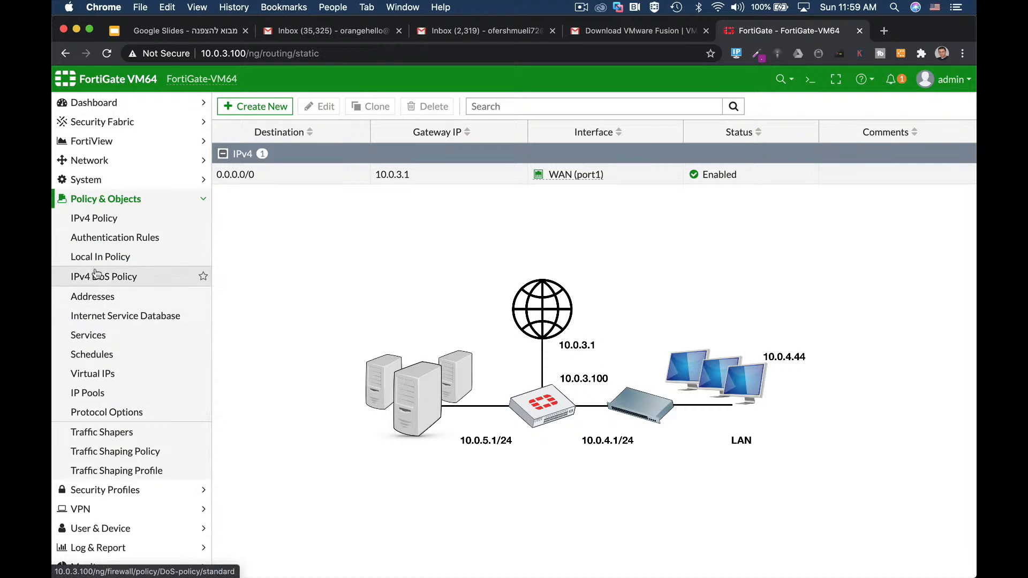
click(93, 220)
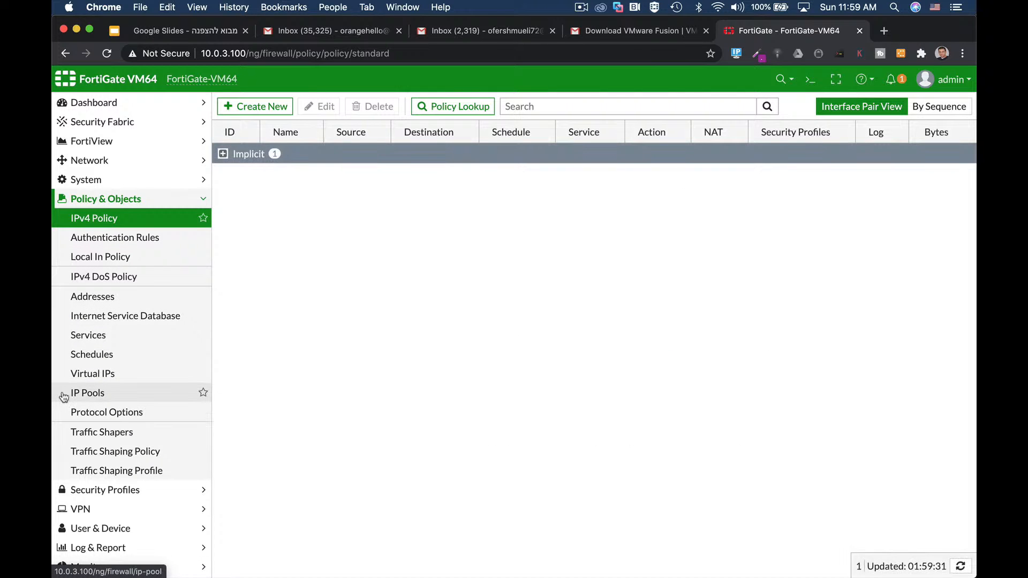
click(264, 109)
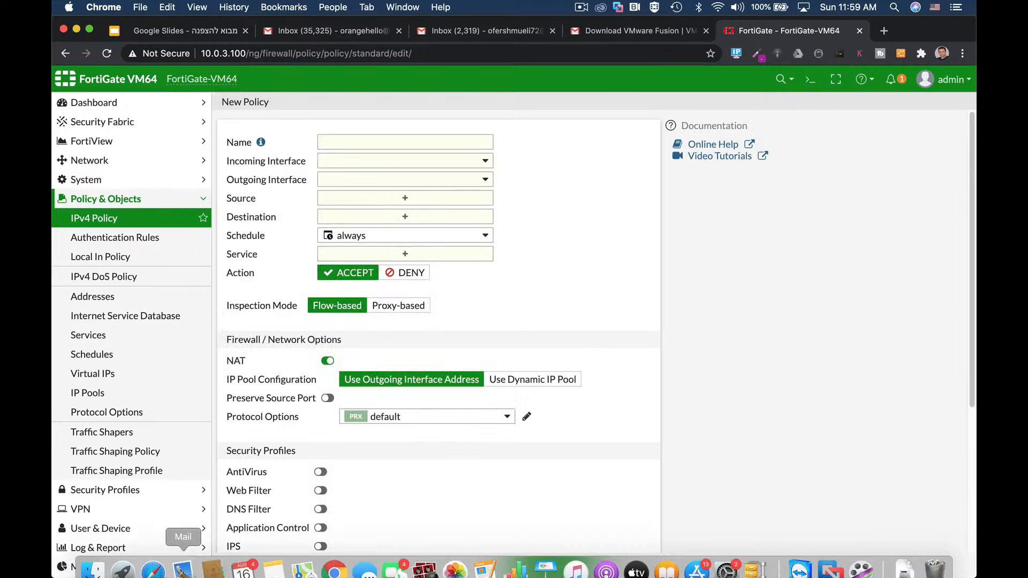
click(365, 143)
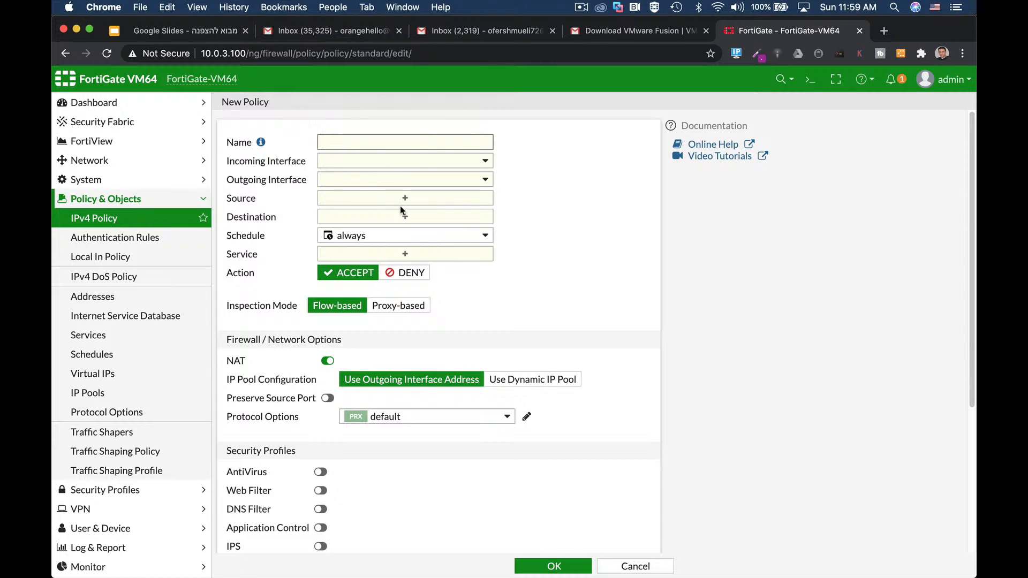
text(full_access)
Set the policy's incoming interface to LAN (port10) and its outgoing interface to WAN (port1)
click(395, 160)
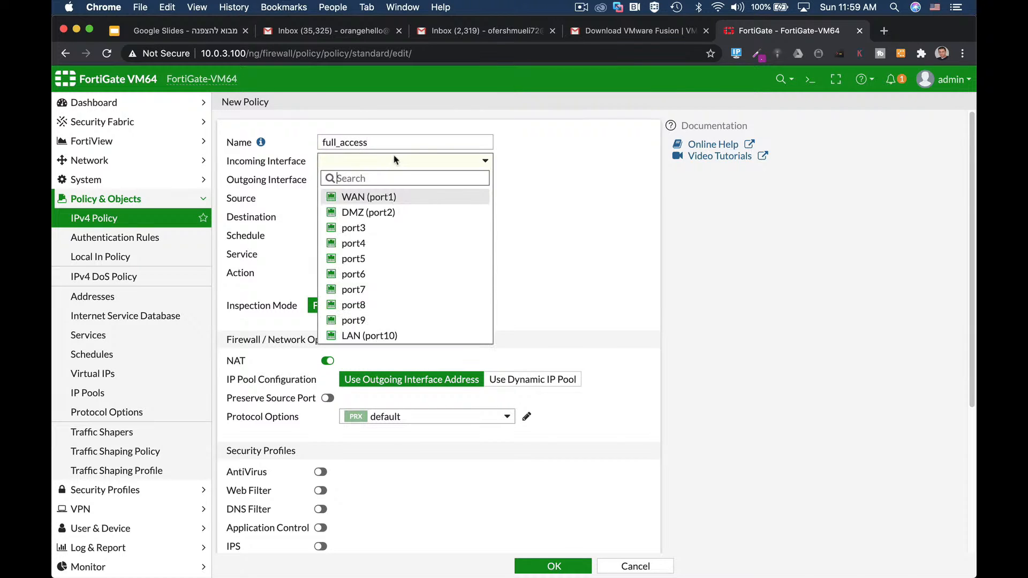
click(389, 336)
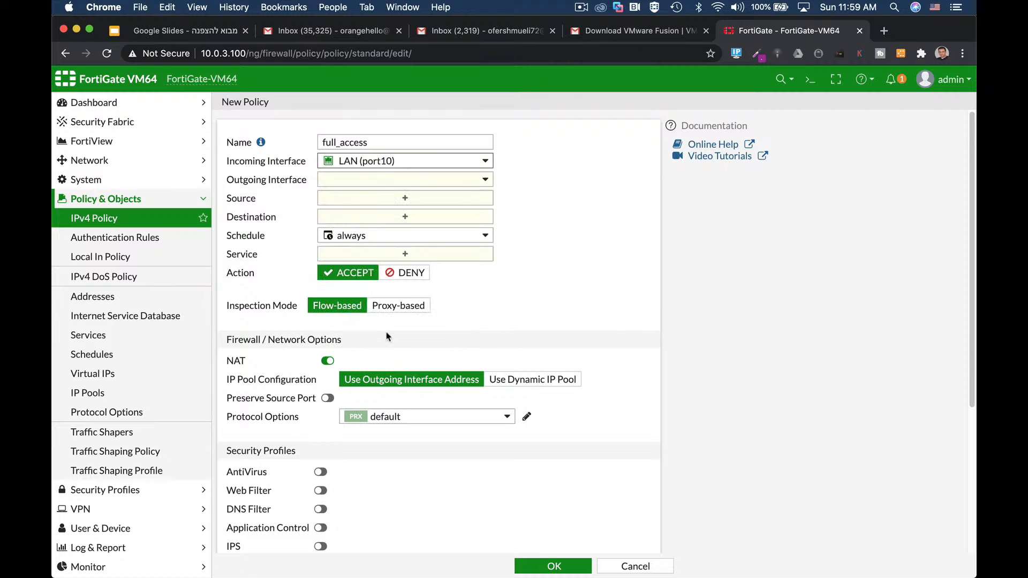
click(363, 181)
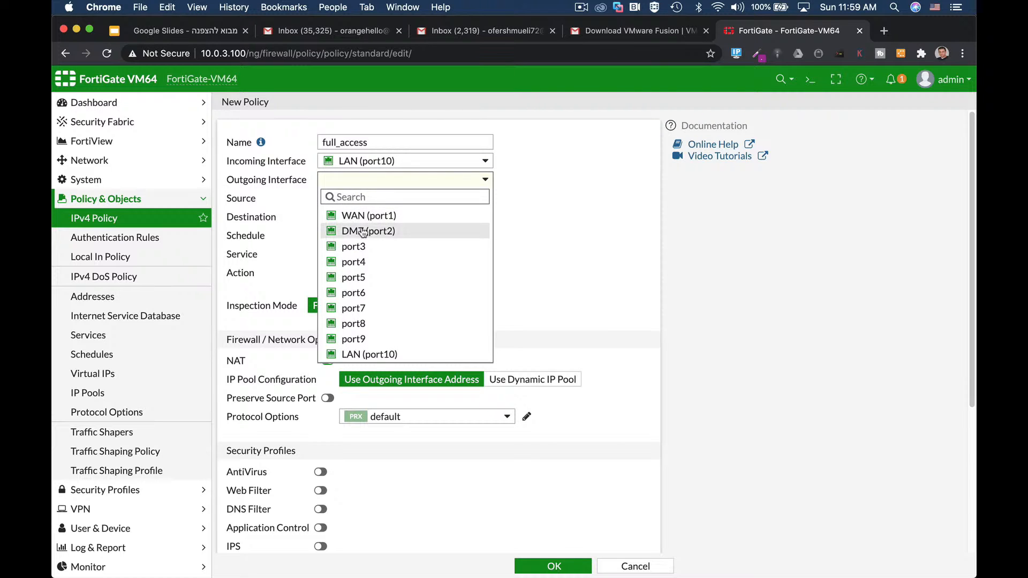
click(348, 215)
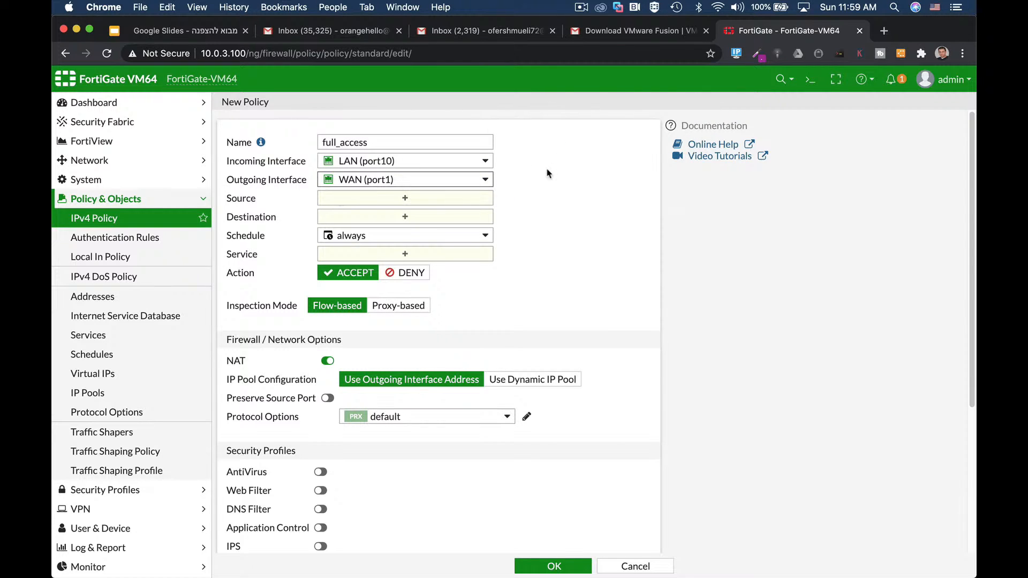
Set both the policy's source and destination to the address object all
click(394, 199)
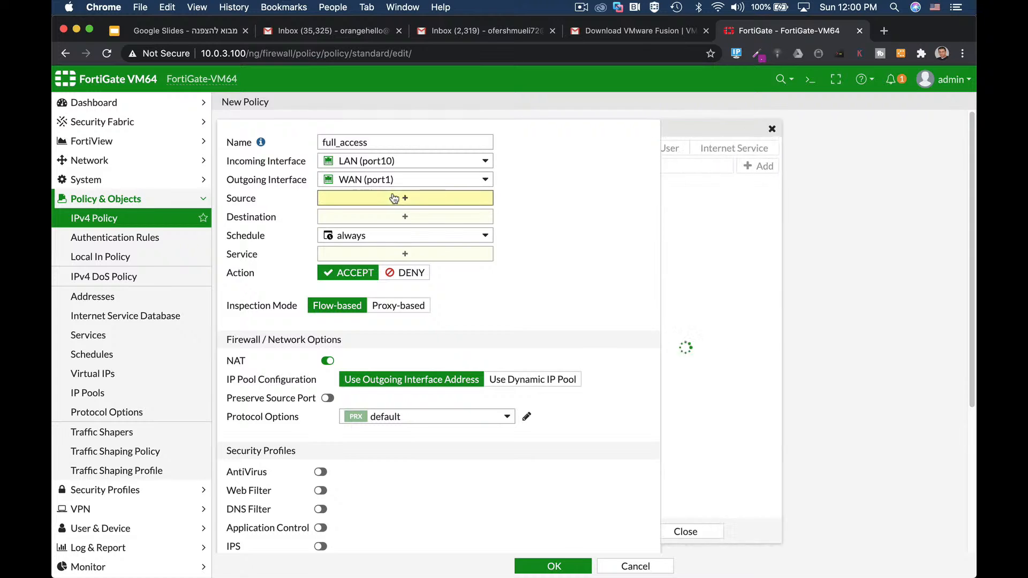
mouse_move(703, 203)
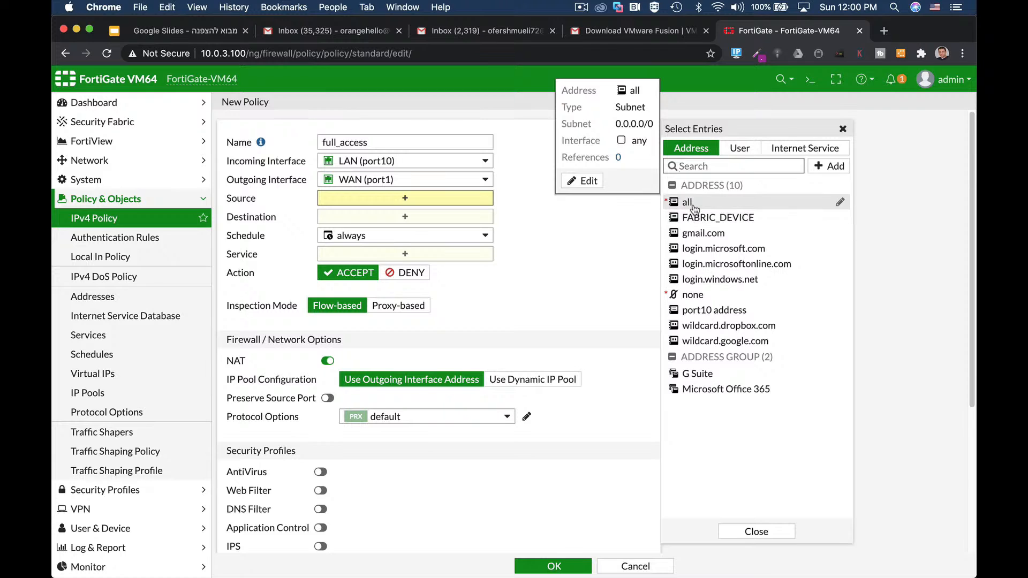
click(693, 207)
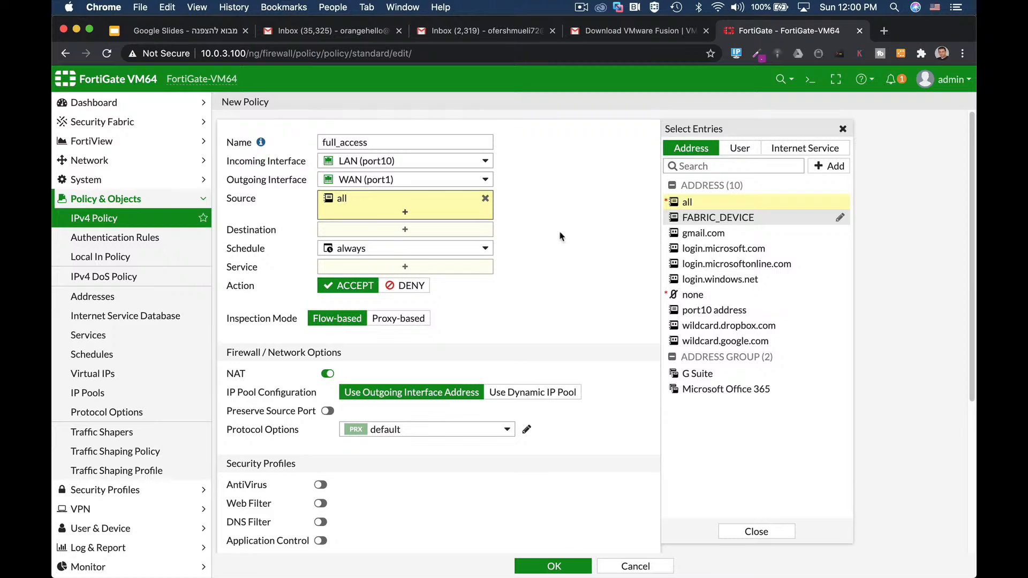
click(739, 148)
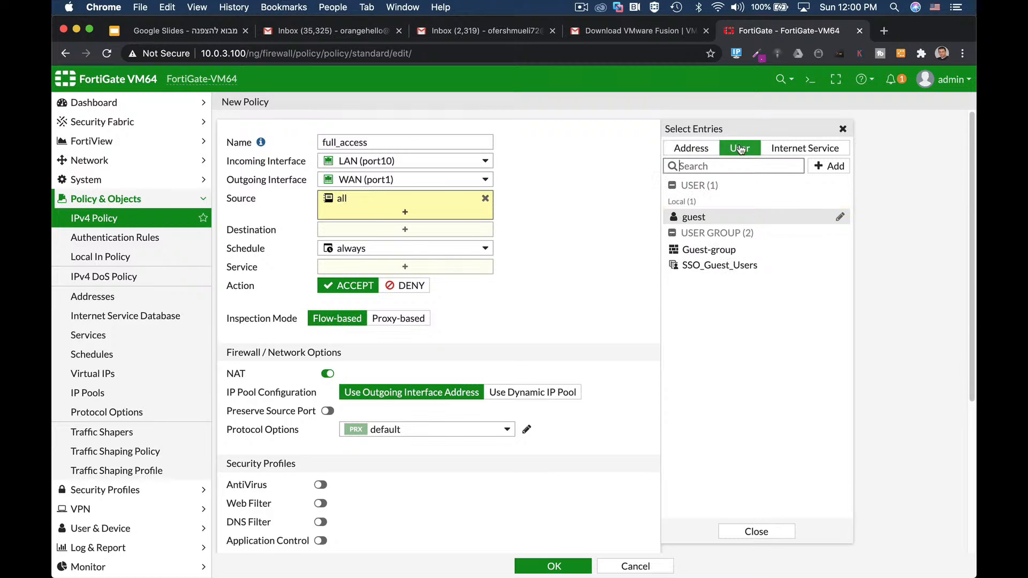
click(691, 150)
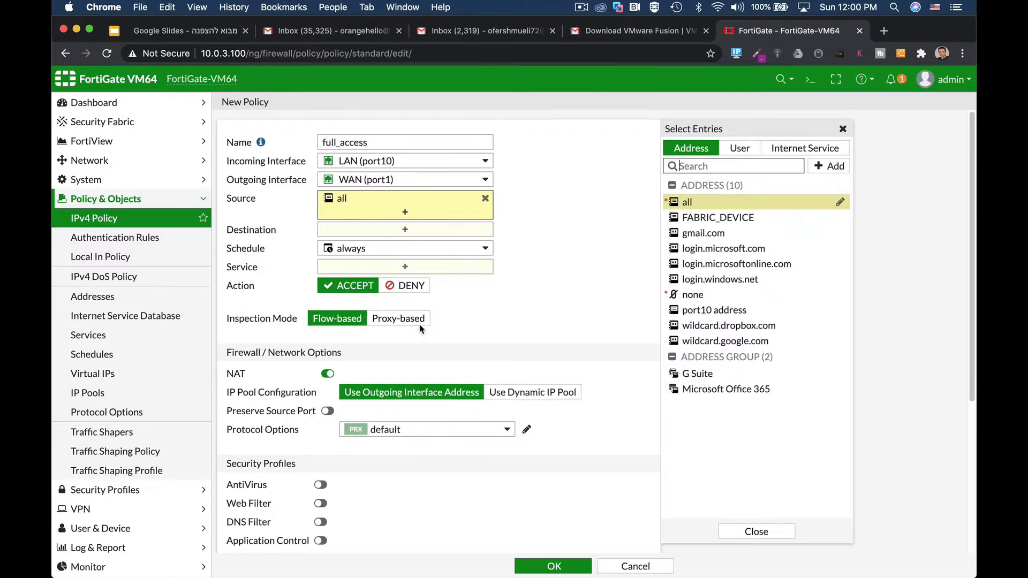
click(403, 233)
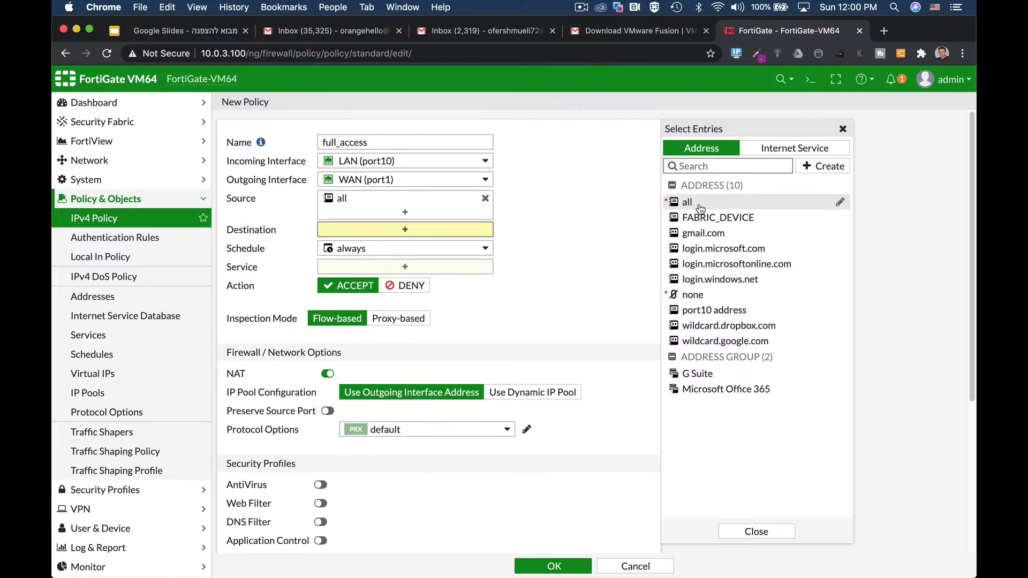
click(696, 205)
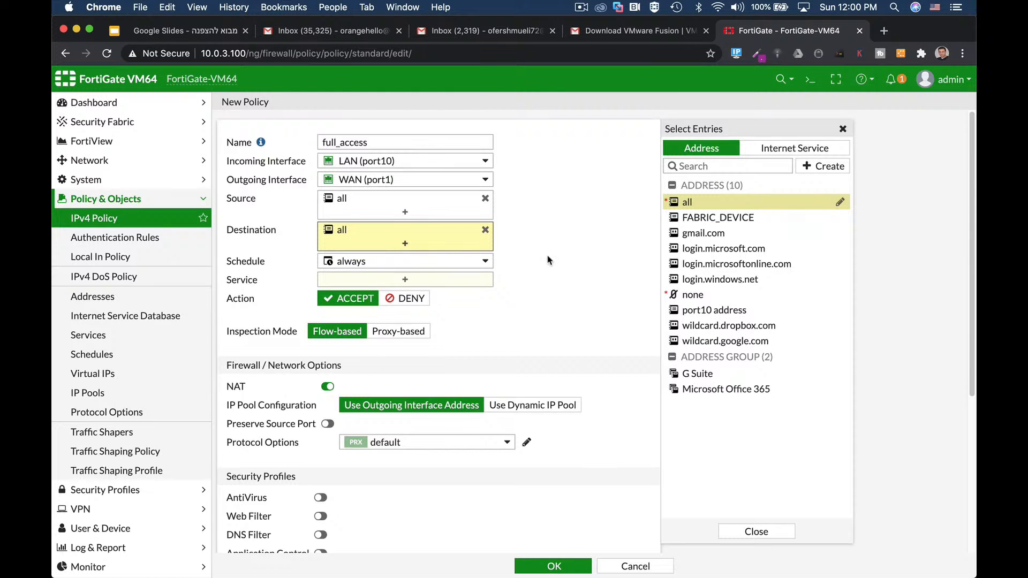
Set the full_access policy's service to ALL
mouse_move(431, 265)
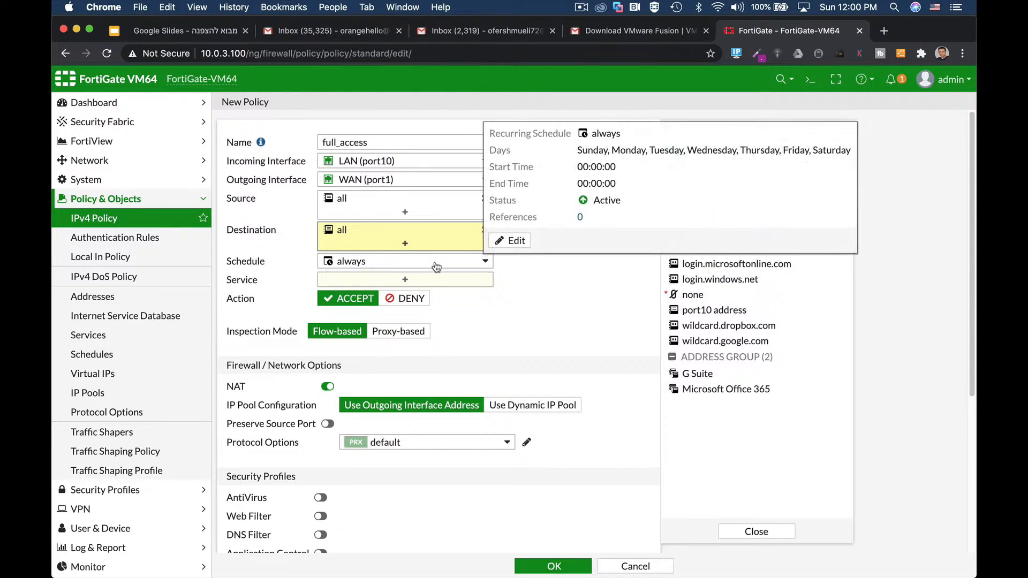
click(427, 281)
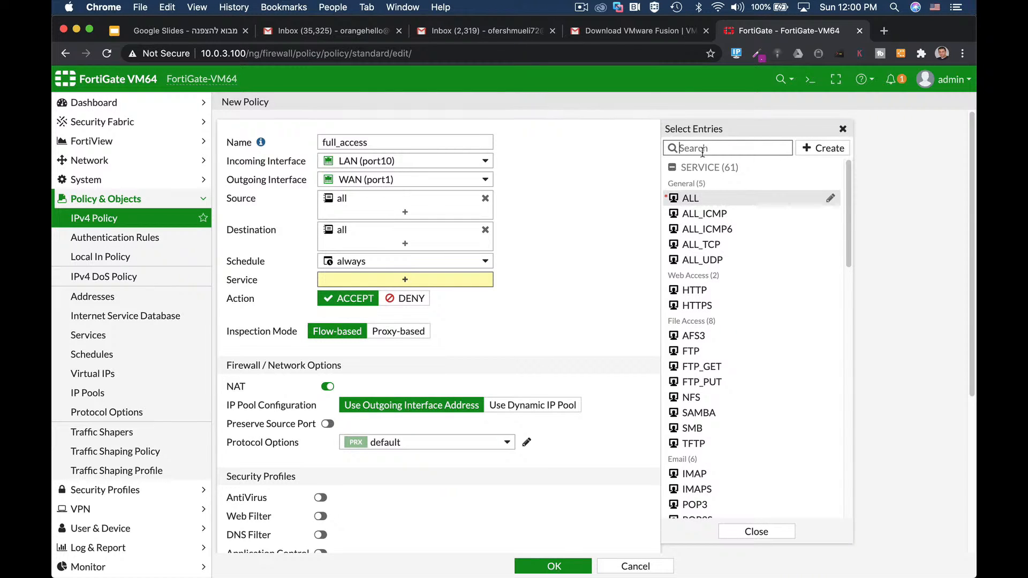
click(685, 199)
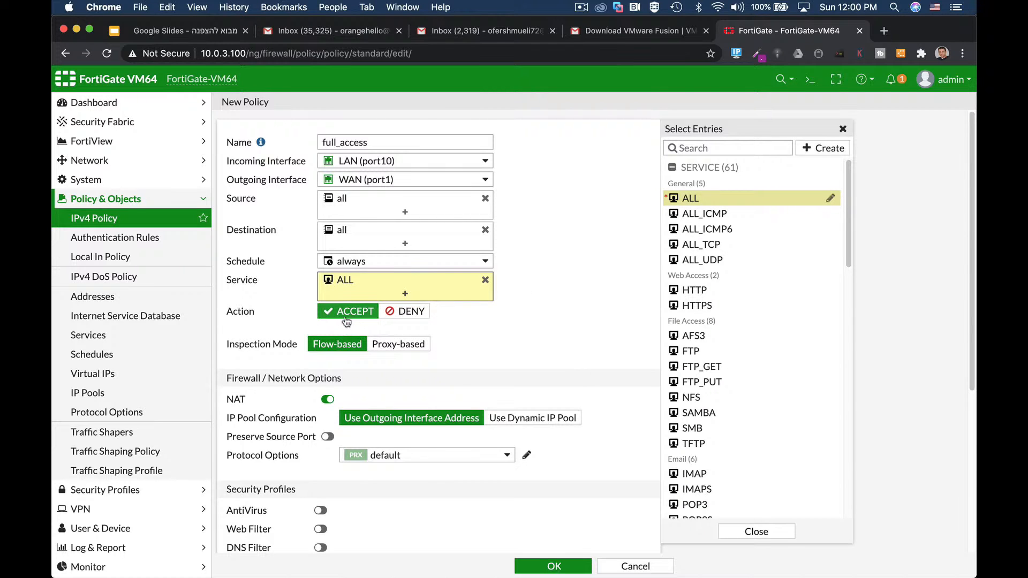
Try the AntiVirus and Web Filter security profiles on the full_access policy, and switch both back off
scroll(604, 315, down, 3)
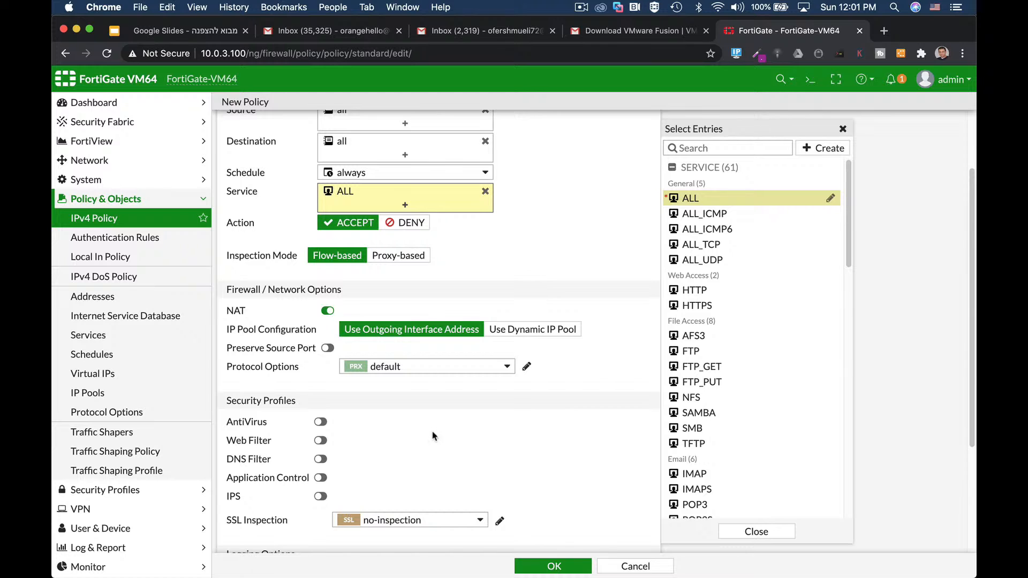
scroll(433, 436, down, 5)
click(320, 259)
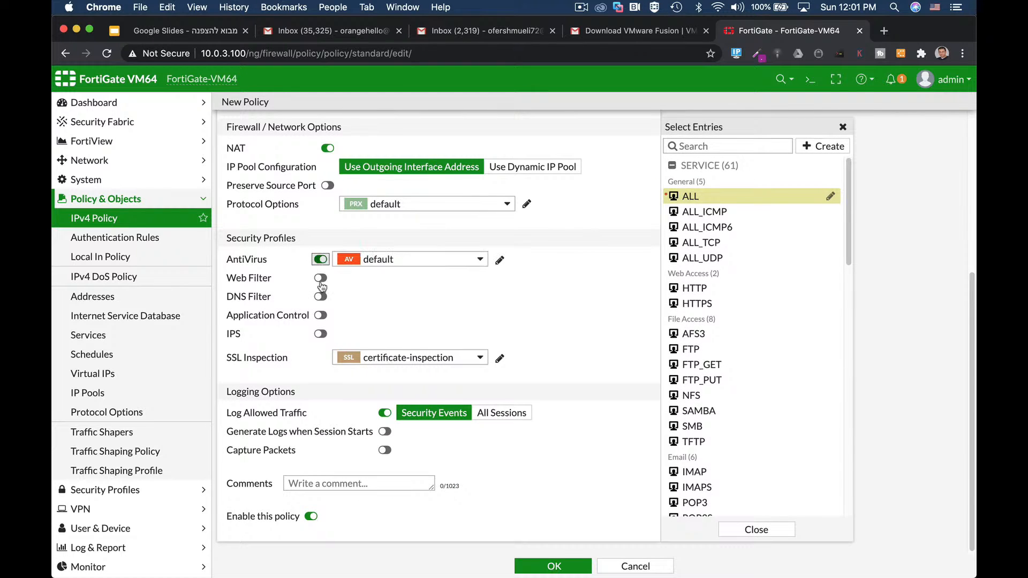
click(320, 279)
click(321, 259)
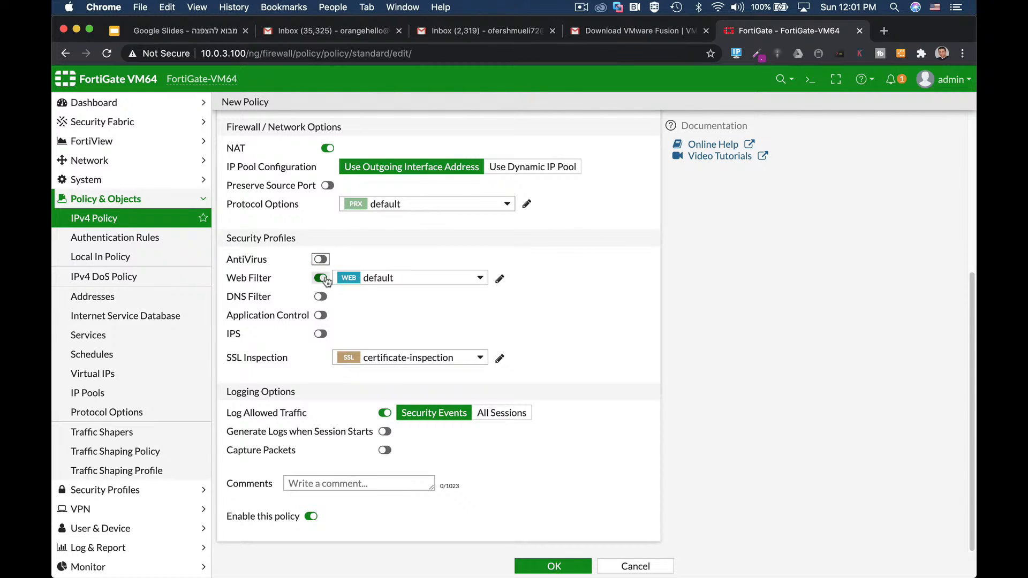
click(325, 279)
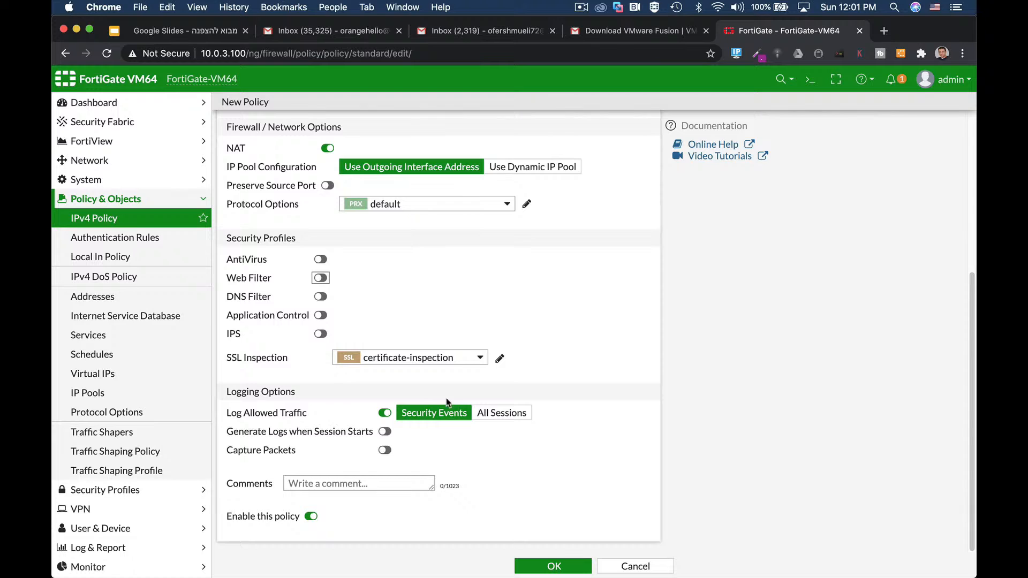
Set the full_access policy to log allowed traffic for All Sessions and save the policy
click(512, 416)
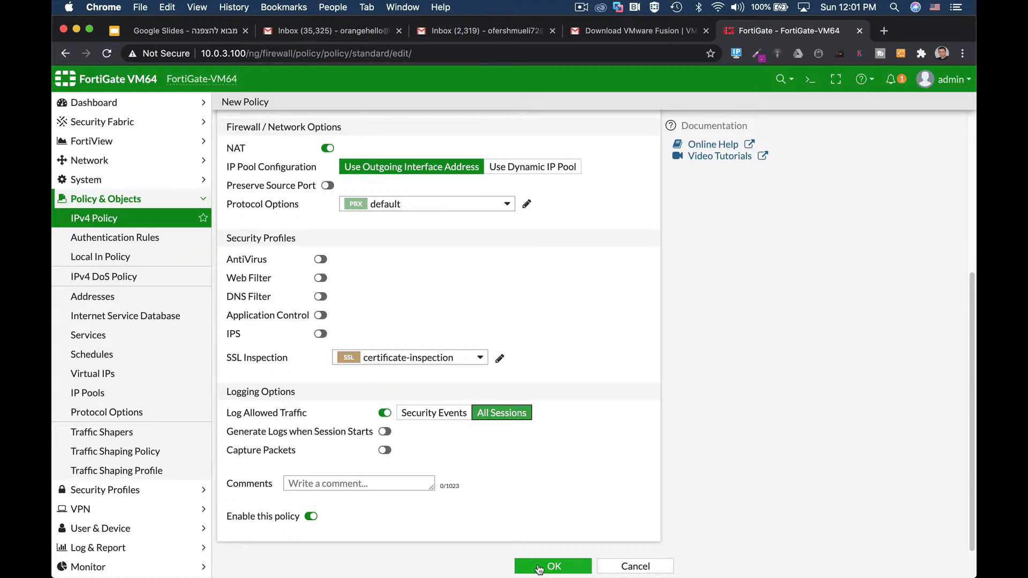
click(535, 568)
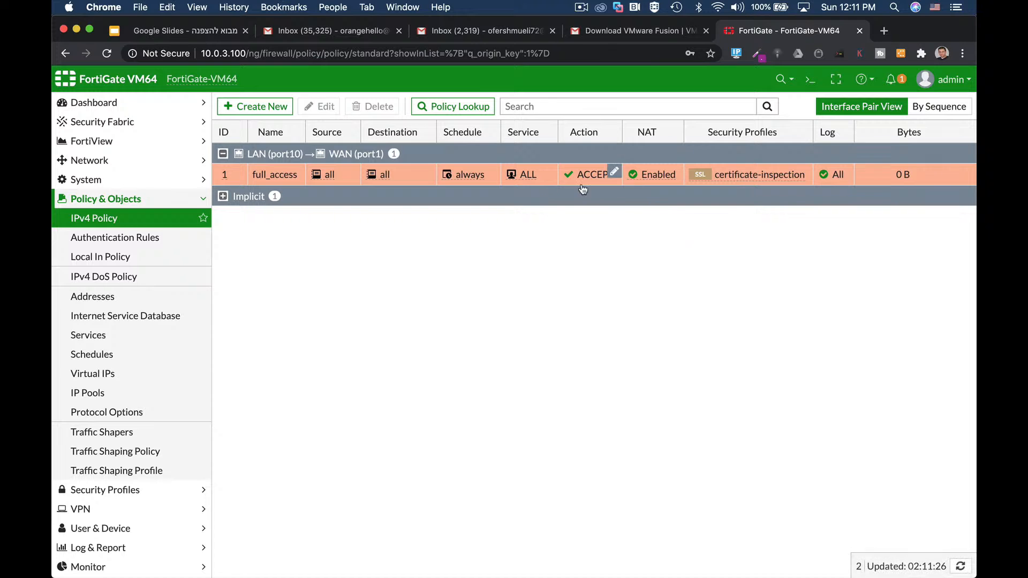
Start a new IPv4 policy named DMZ with incoming interface WAN (port1) and outgoing interface DMZ (port2)
click(283, 106)
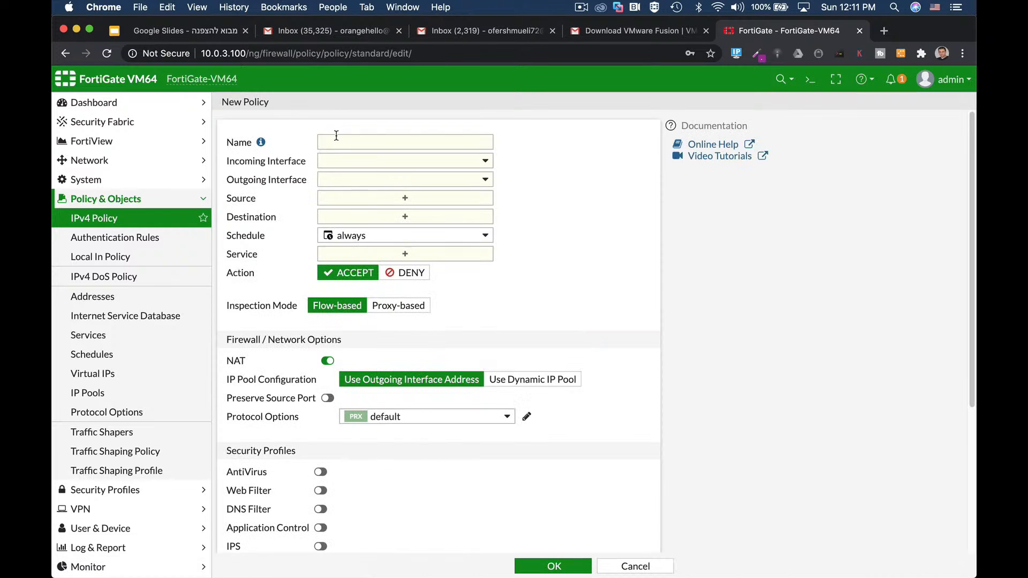
text(DMZ)
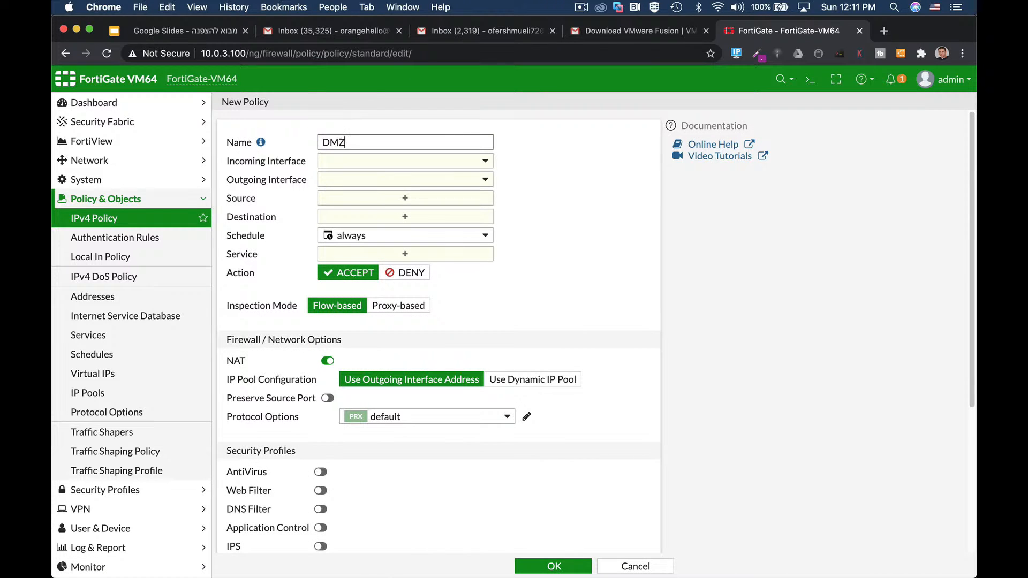
click(375, 161)
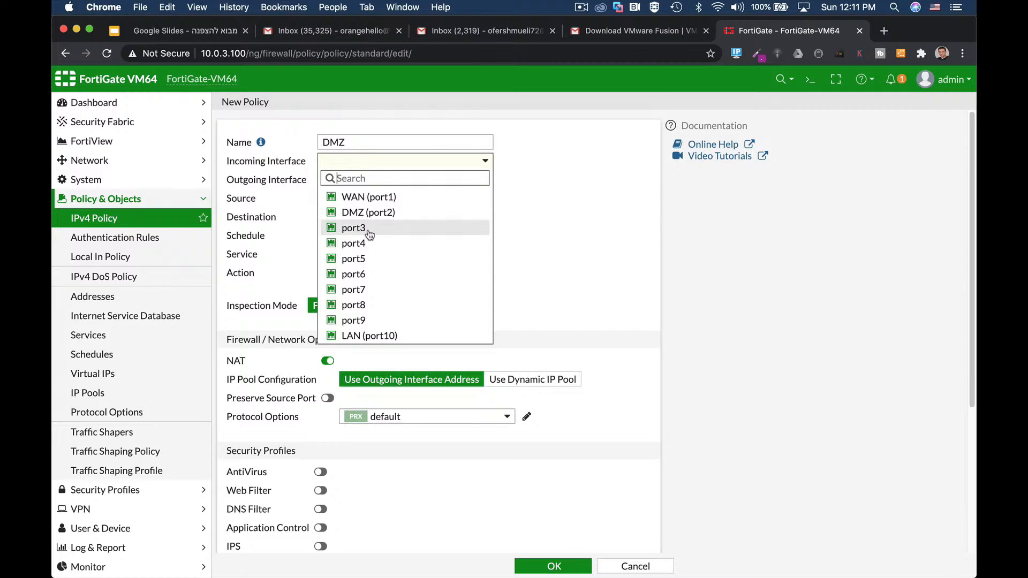
click(364, 197)
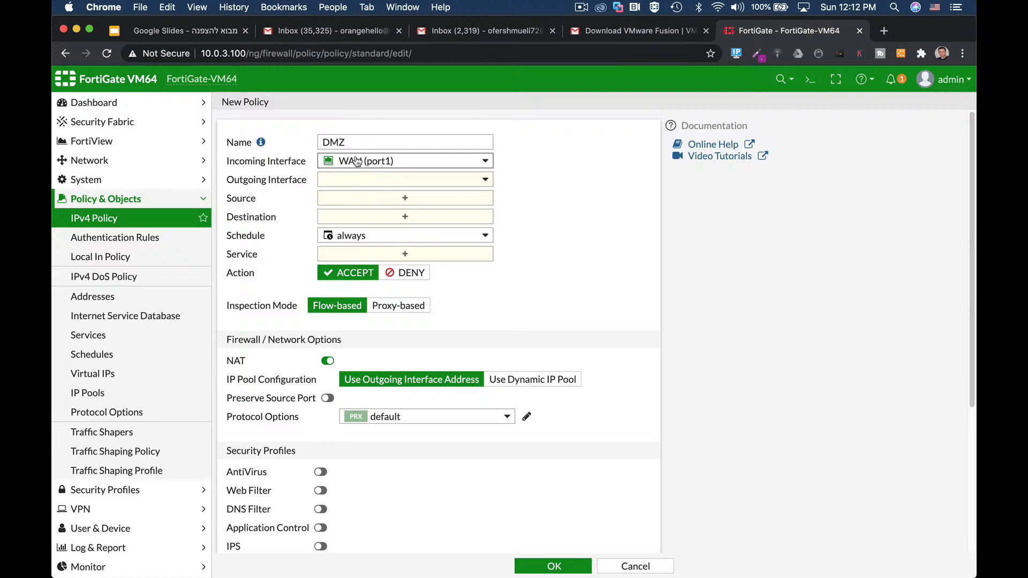
click(361, 183)
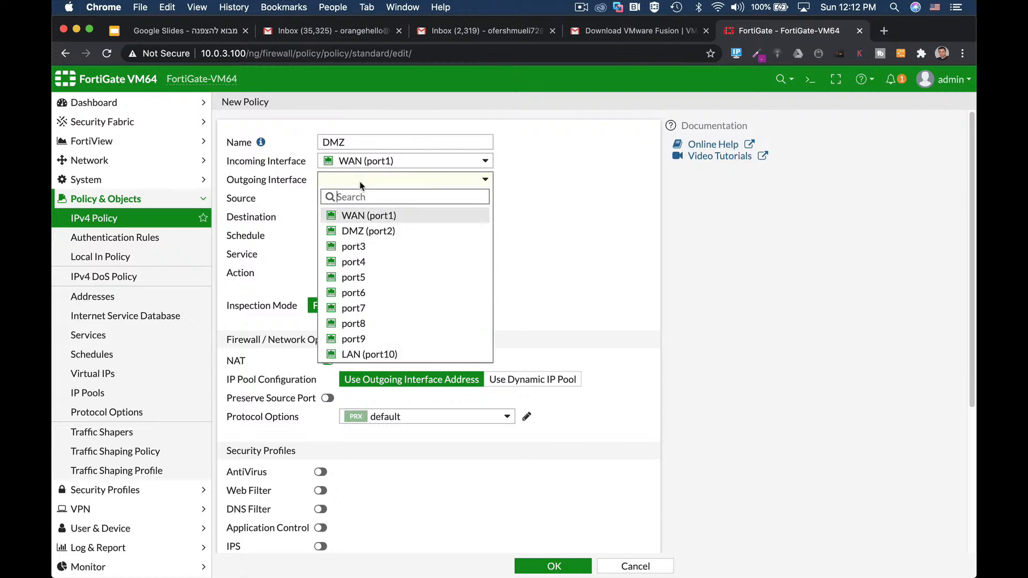
click(385, 230)
Set both the source and the destination of the DMZ policy to the address object all
click(390, 198)
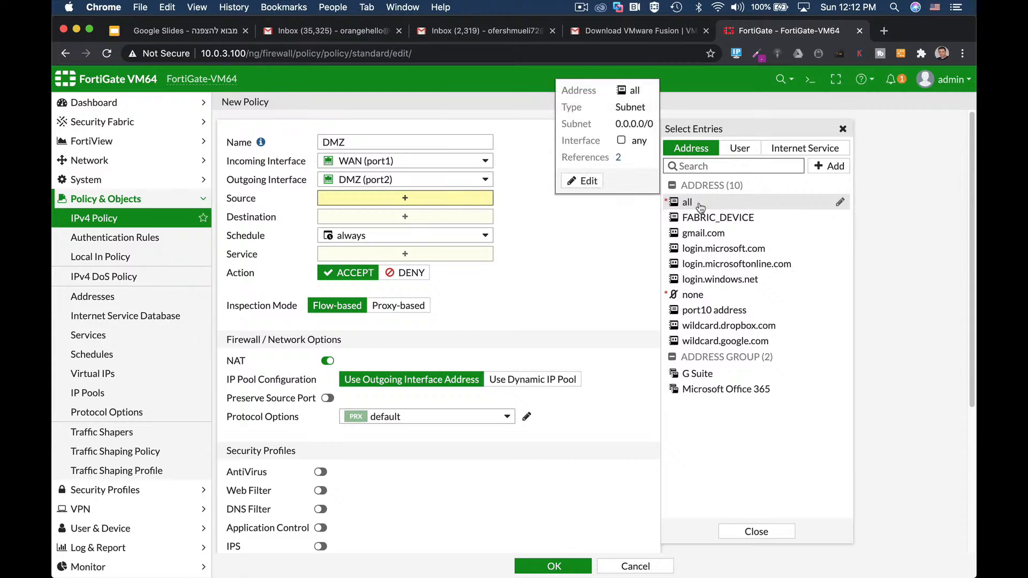
click(699, 207)
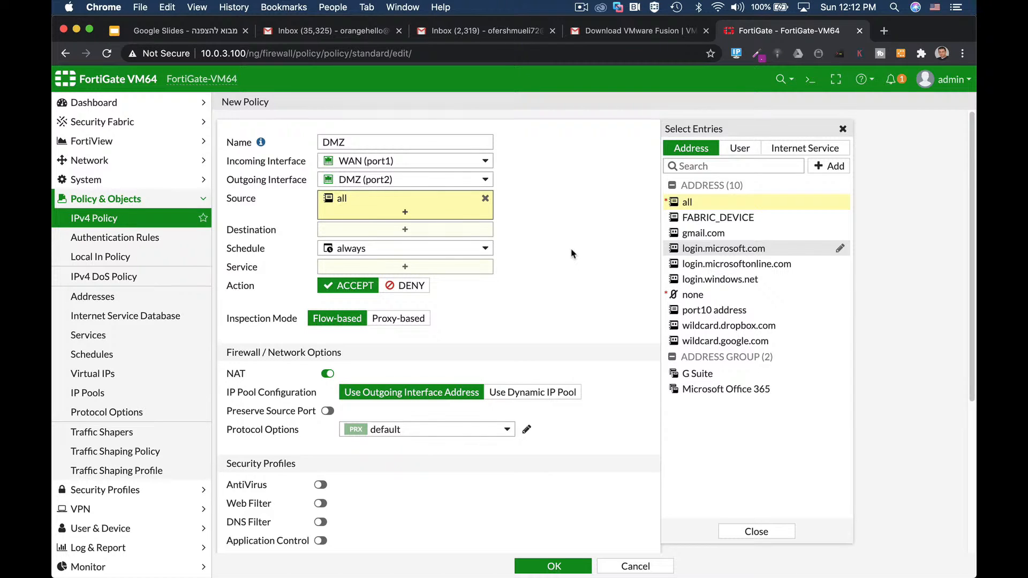
click(425, 233)
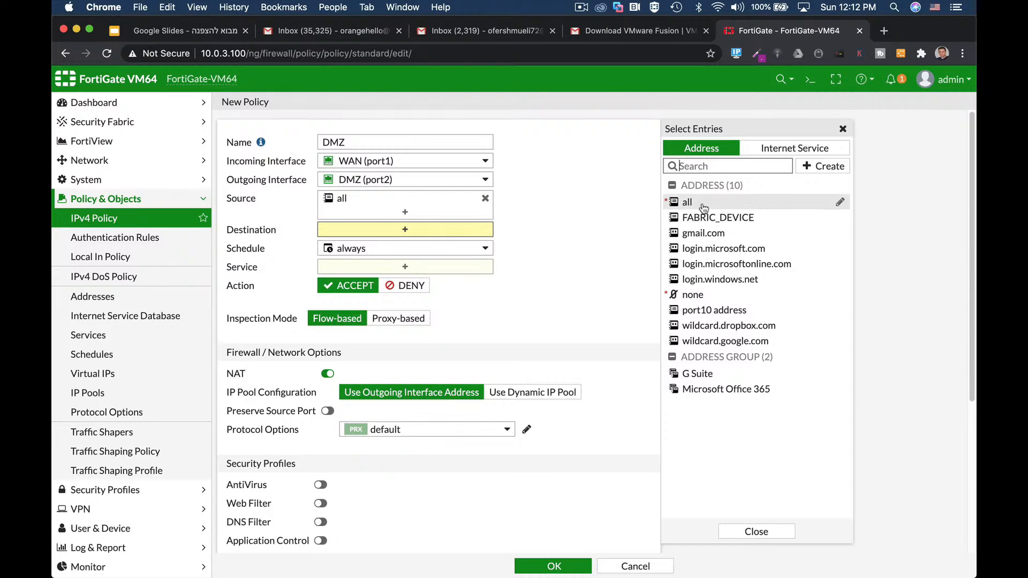
click(701, 206)
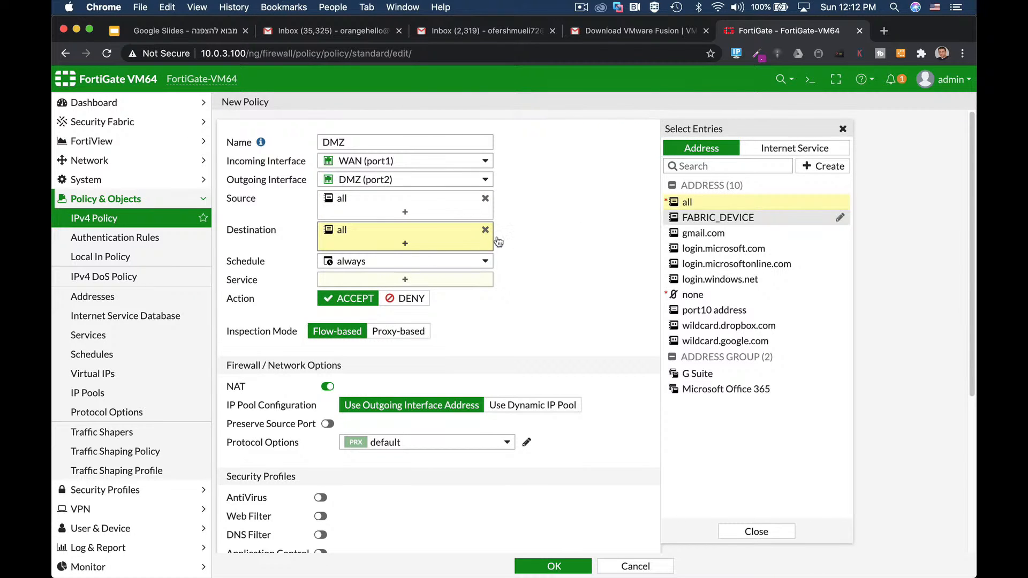
Create a subnet address object named web-server with an IP starting with 10.0.5, as the DMZ policy's destination
click(814, 167)
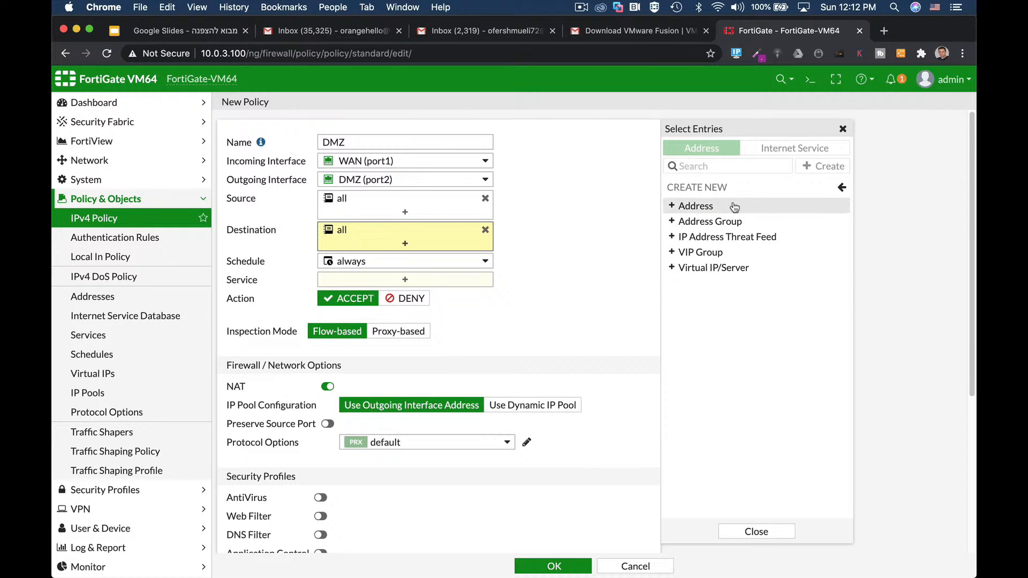
click(690, 205)
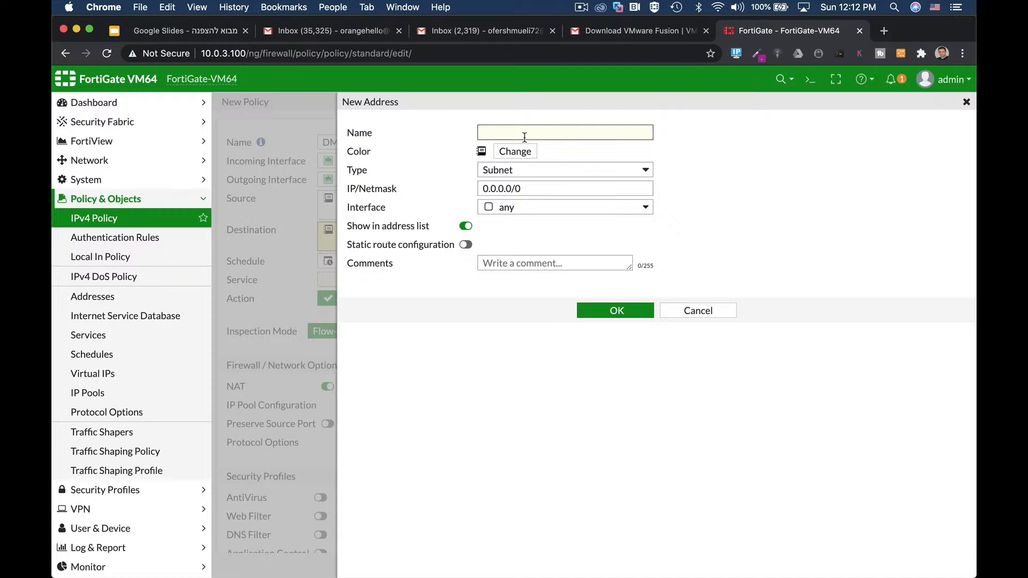
text(web-server)
key(Tab)
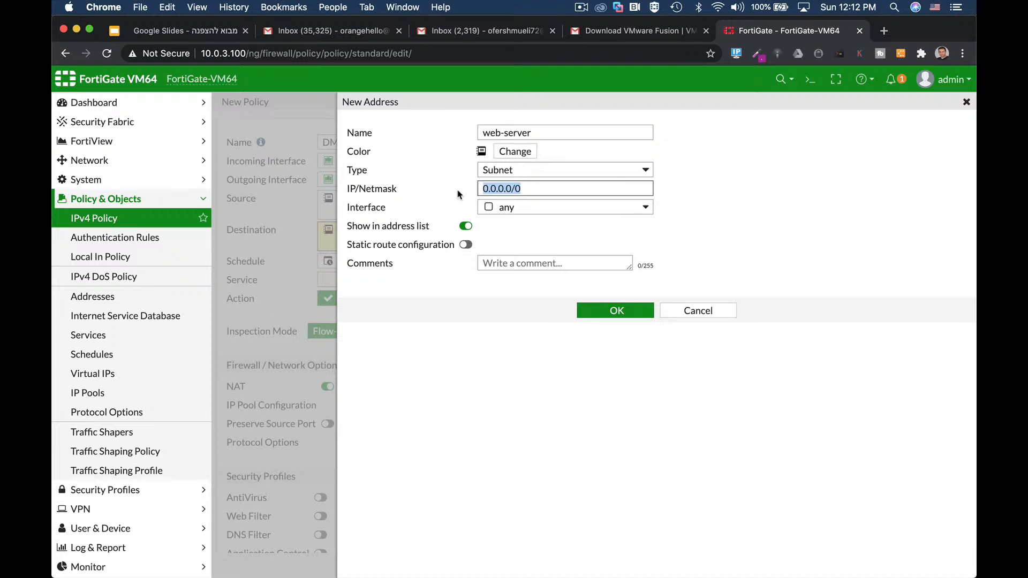
text(10.0.5)
click(616, 310)
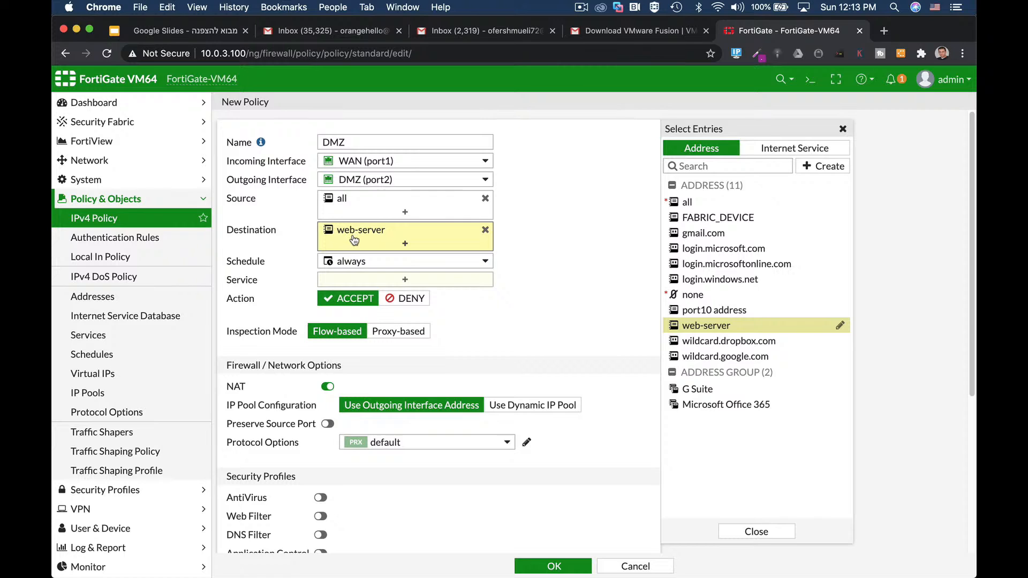
Find the HTTP and HTTPS services and add both to the DMZ policy
click(346, 279)
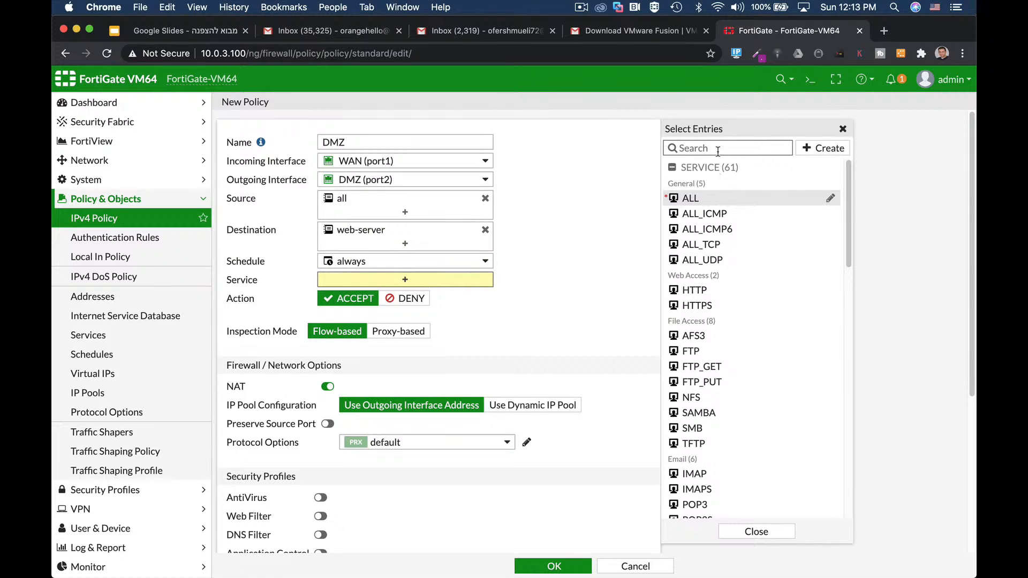
text(http)
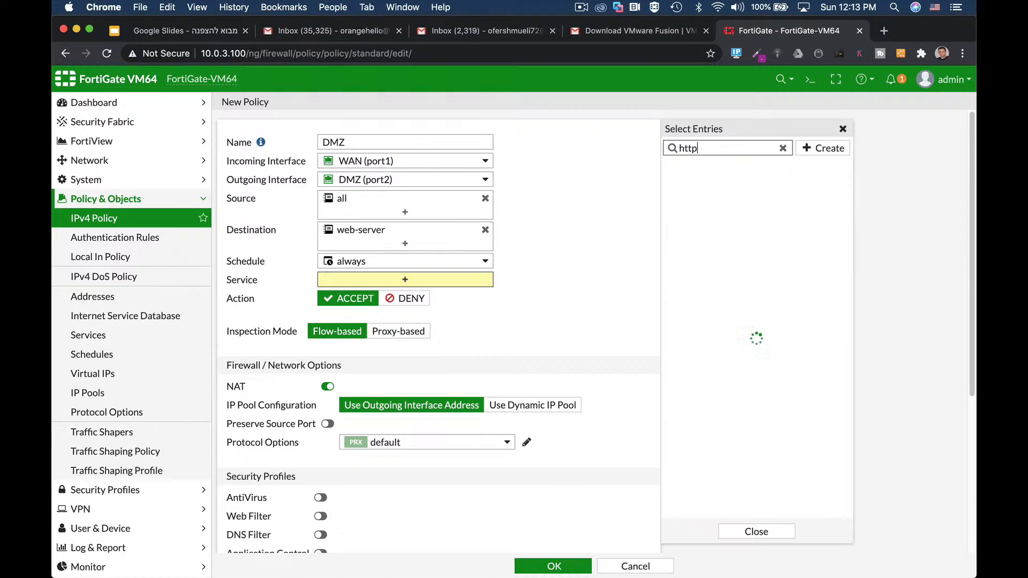
click(735, 198)
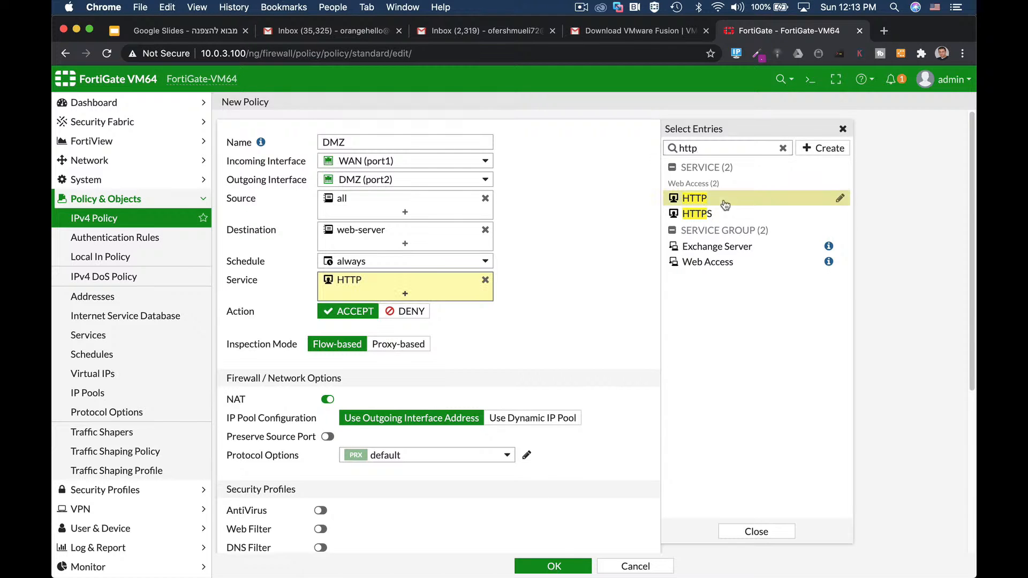
click(732, 213)
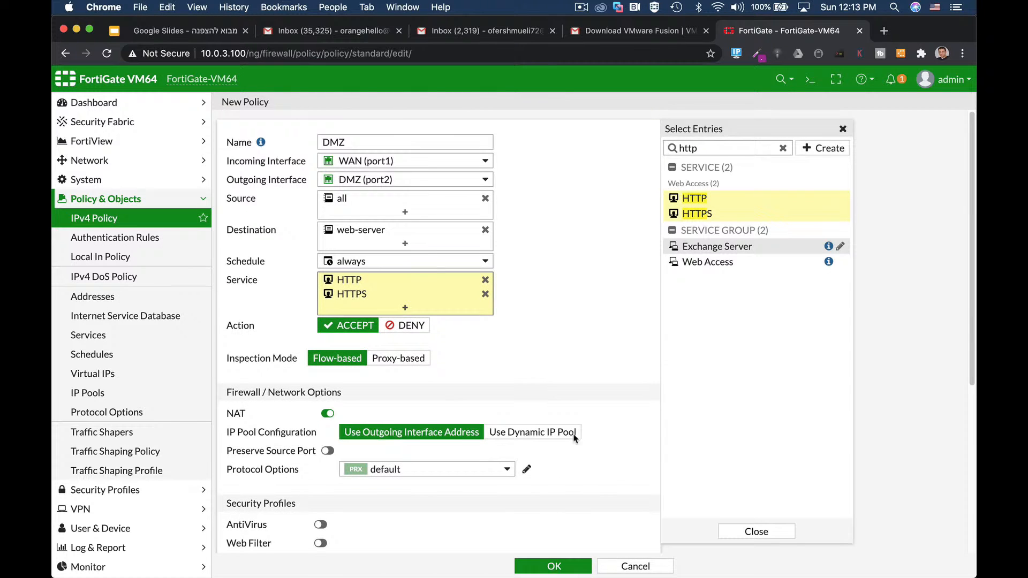
Set the DMZ policy's allowed-traffic logging to All Sessions and save the policy
scroll(588, 427, down, 5)
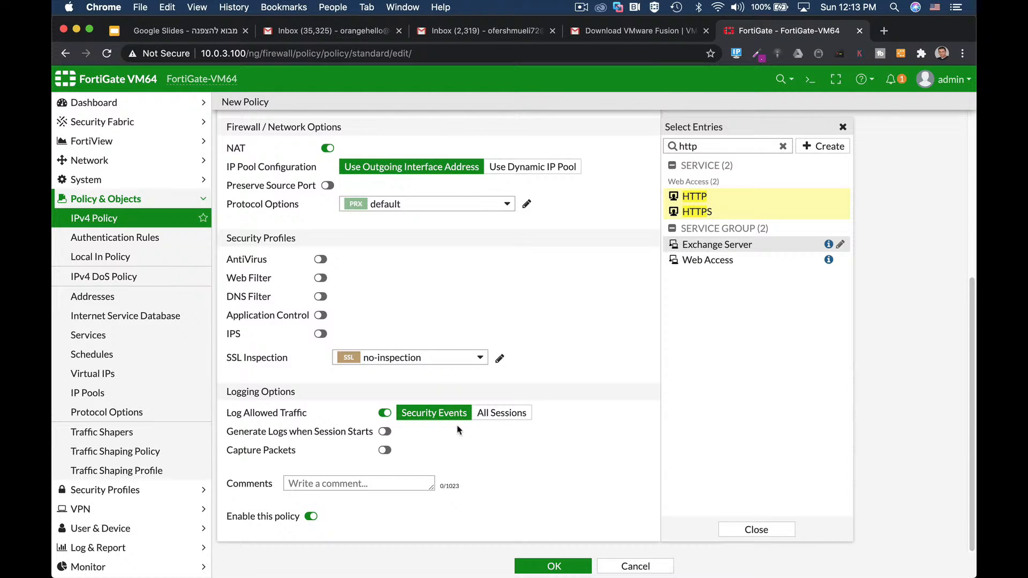
click(487, 415)
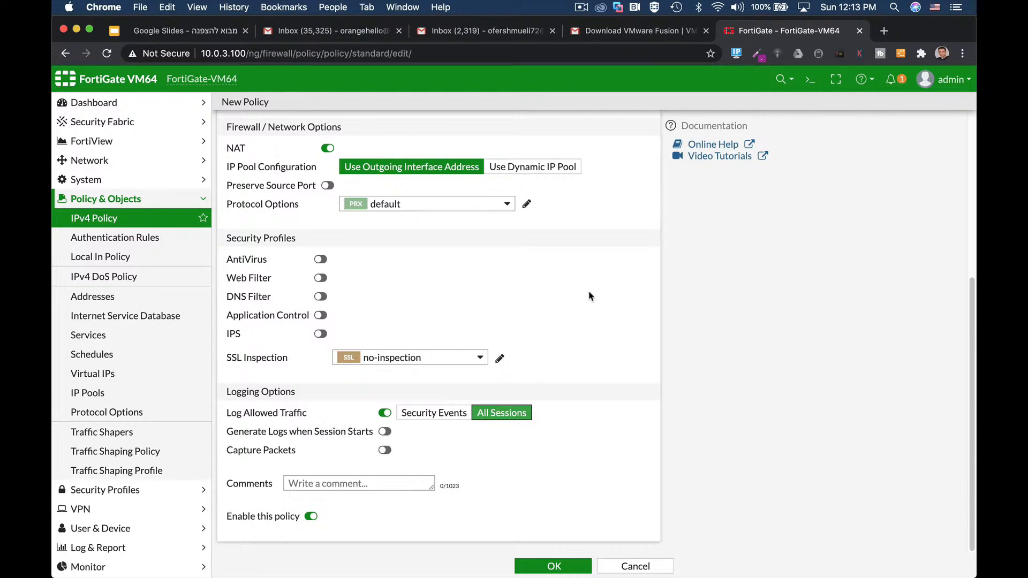
click(553, 567)
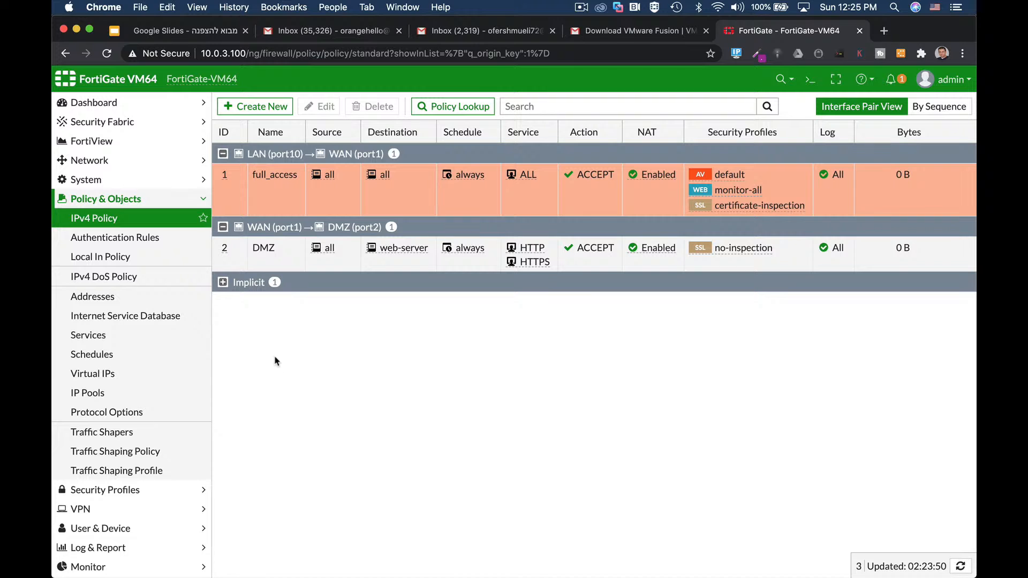
Look through the security profile lists for AntiVirus, Web Filter, DNS Filter and Application Control
click(136, 493)
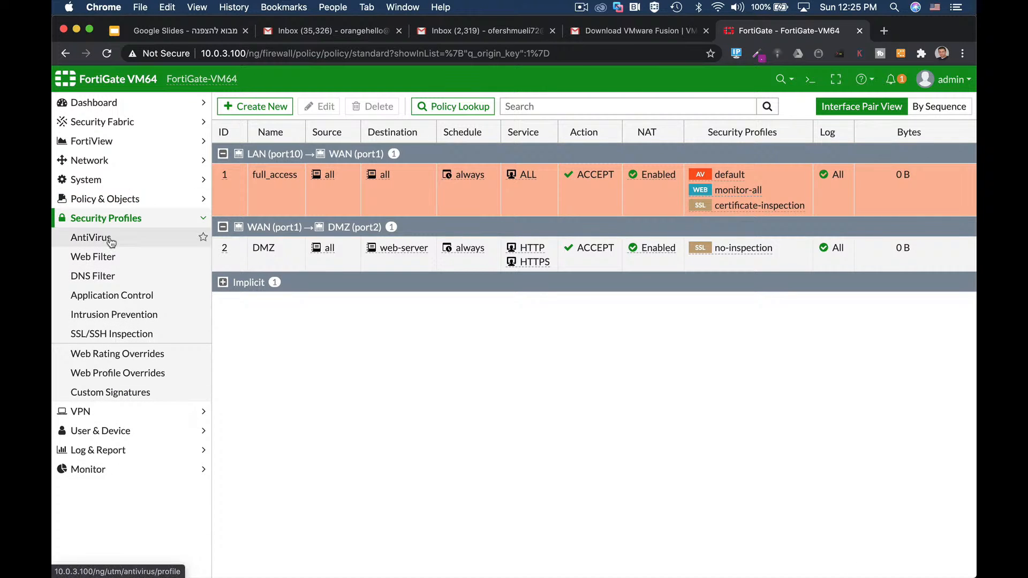
click(110, 241)
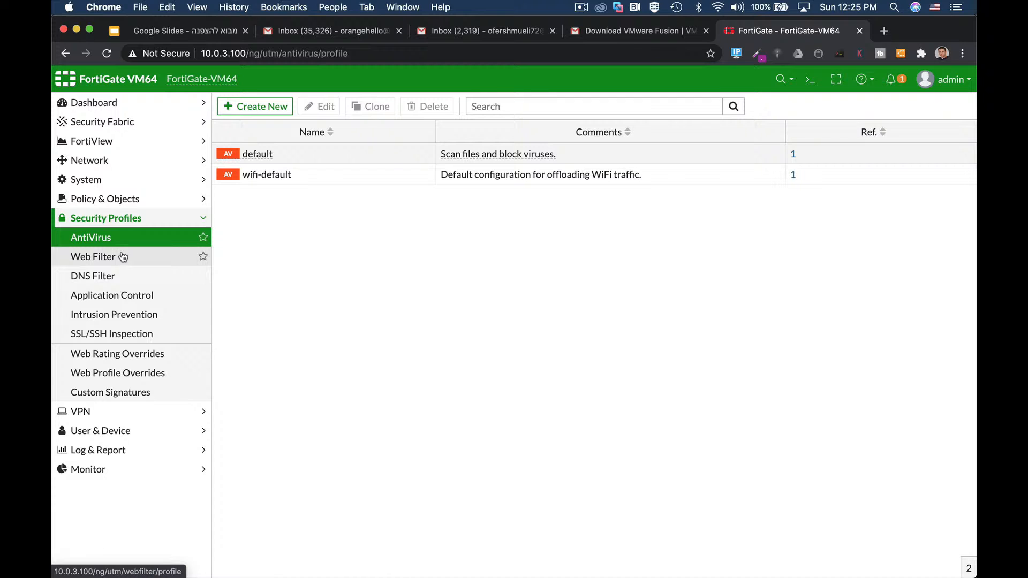
click(119, 259)
click(104, 278)
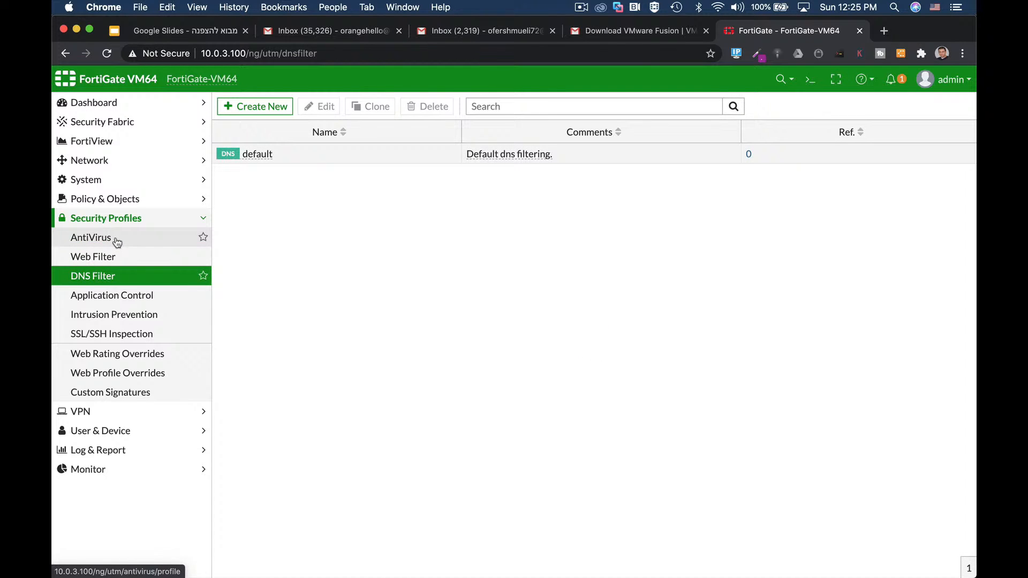
click(115, 257)
click(114, 294)
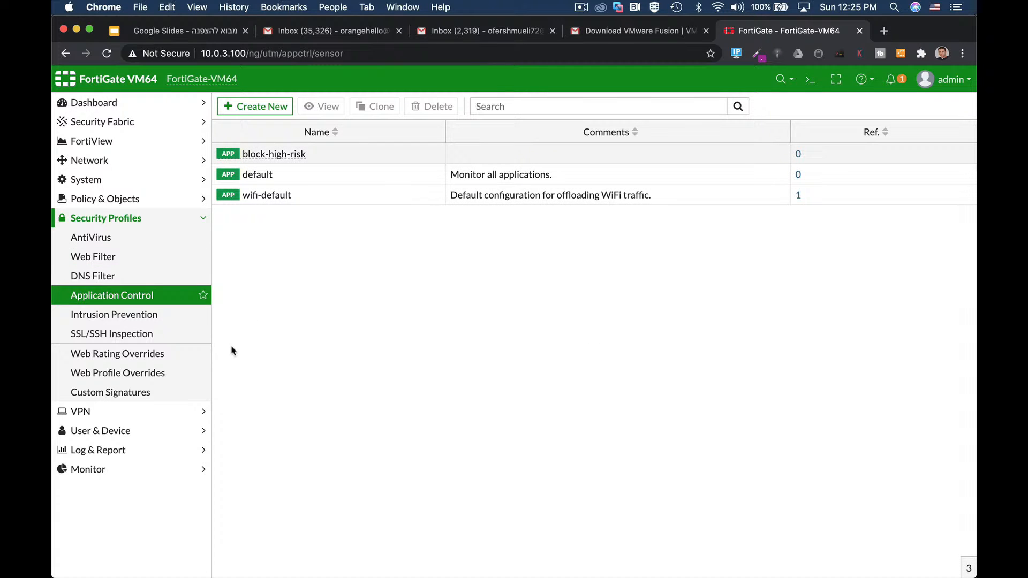
Open a new application sensor to examine its category and override settings, and cancel it without saving
click(276, 106)
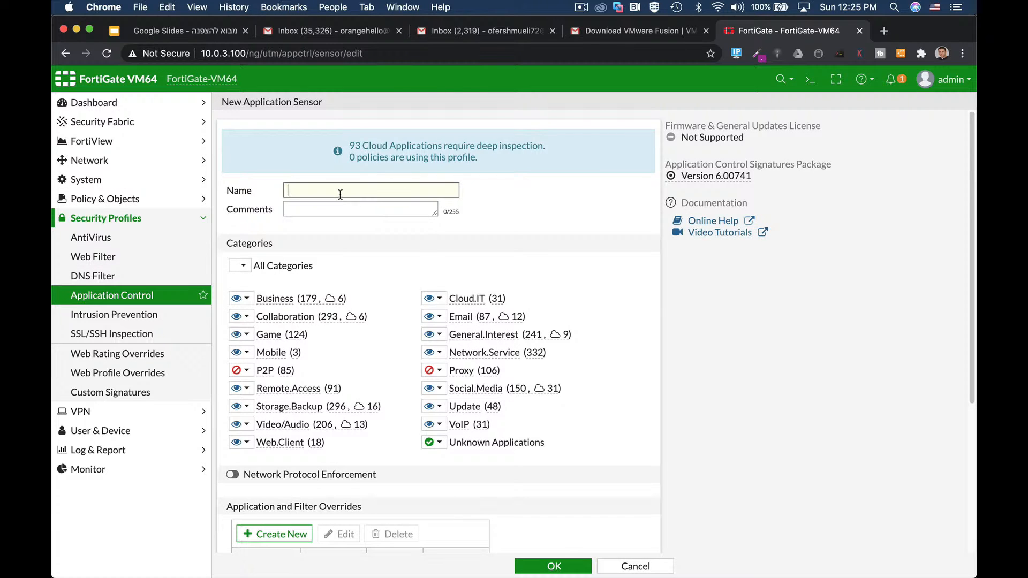
scroll(467, 412, down, 5)
click(635, 566)
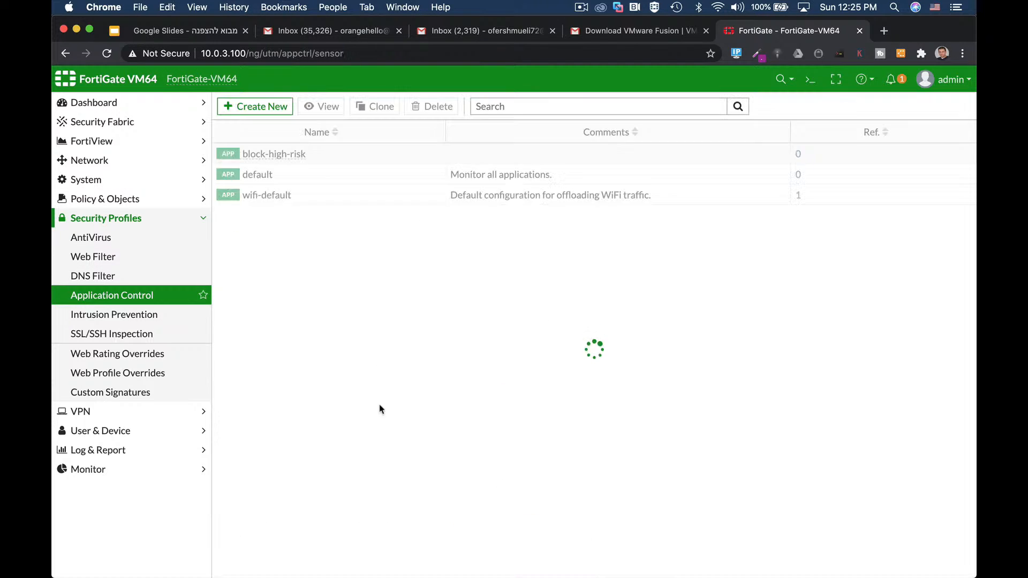
Open the full_access policy, review its AntiVirus profile choices, and save it with the default profile
click(92, 206)
click(94, 217)
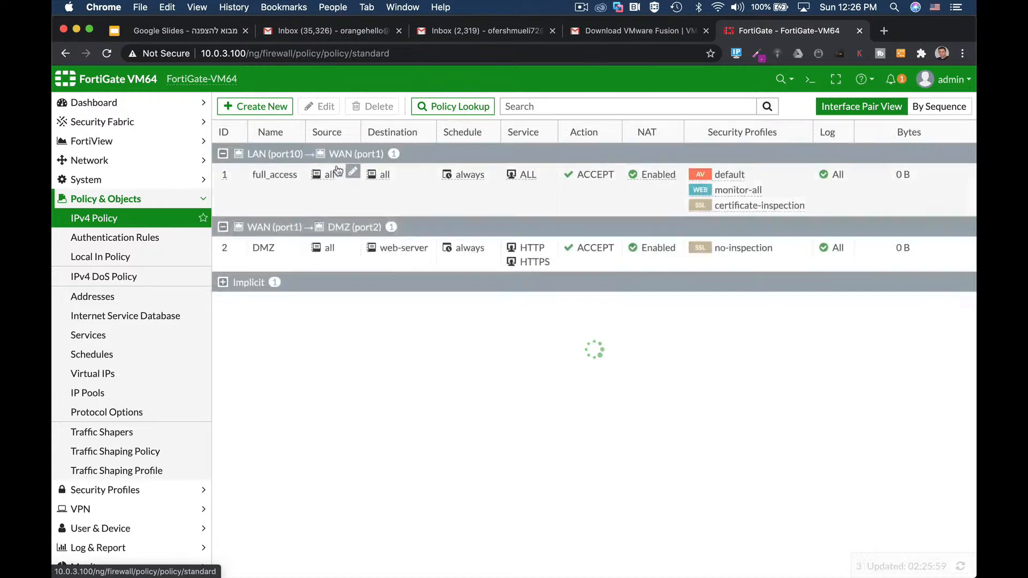
click(321, 106)
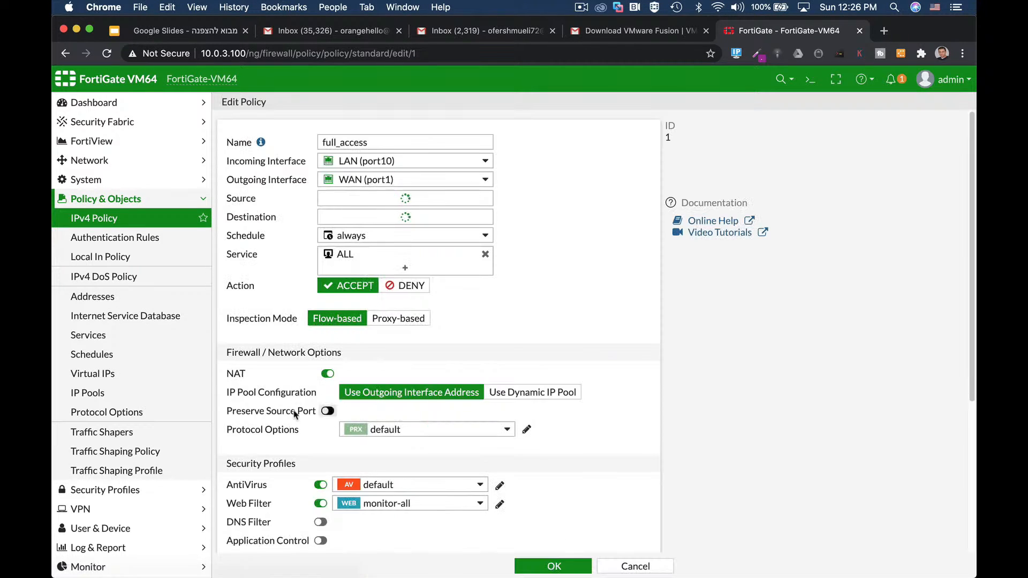
scroll(614, 379, down, 5)
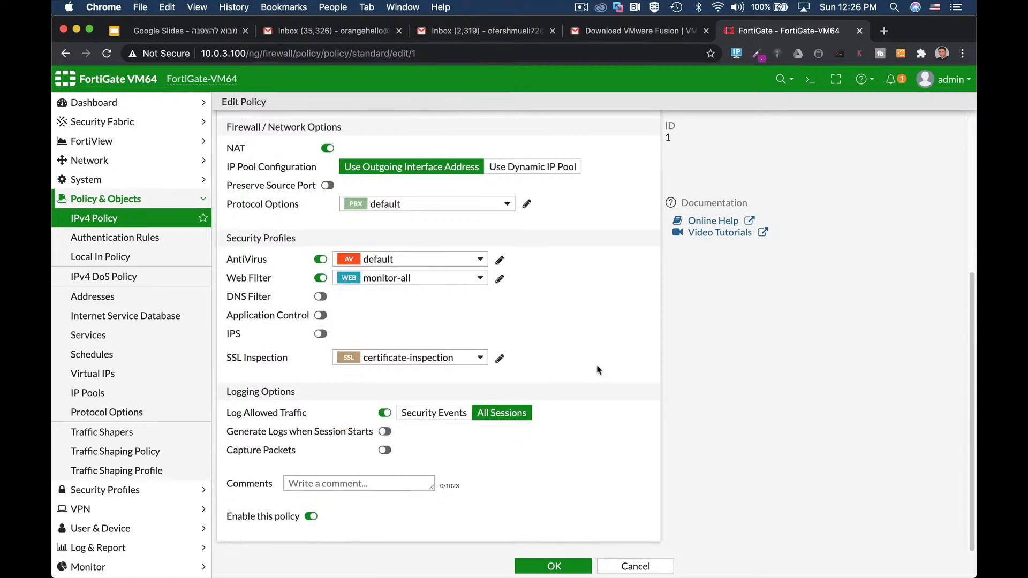
click(377, 261)
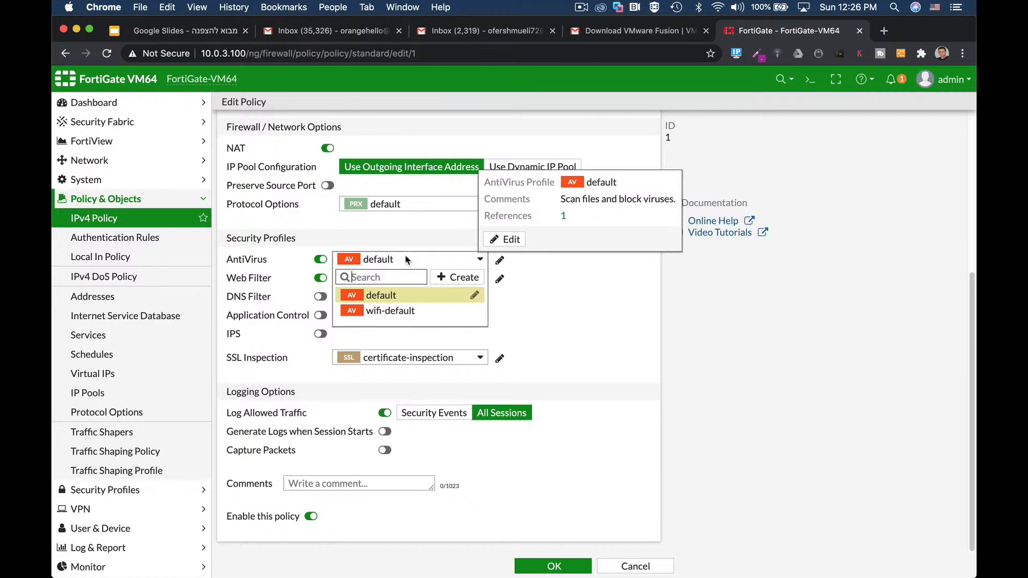
click(533, 254)
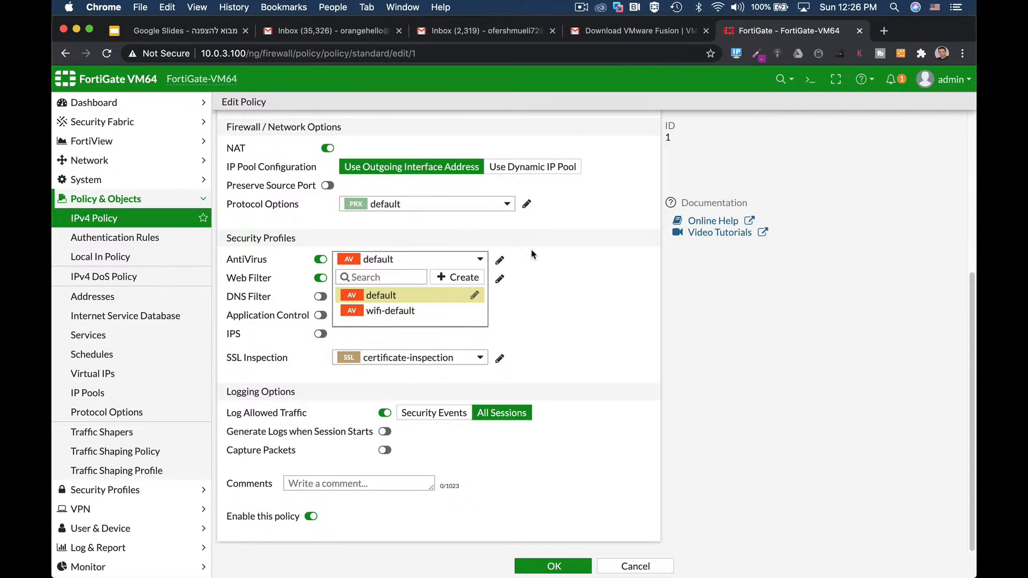
click(570, 567)
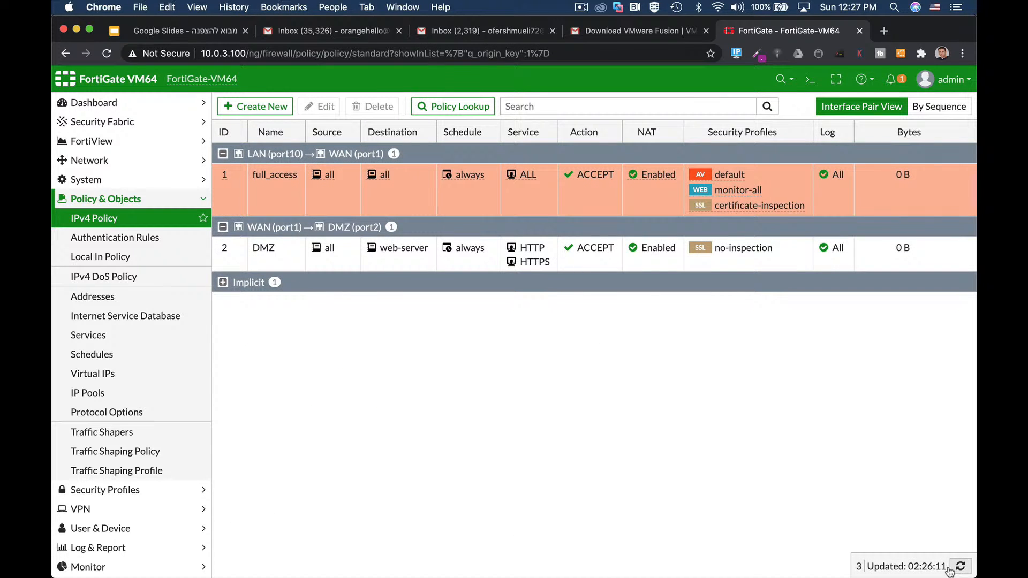
Open the system settings and review the time, administration port, idle timeout and password policy options
click(129, 181)
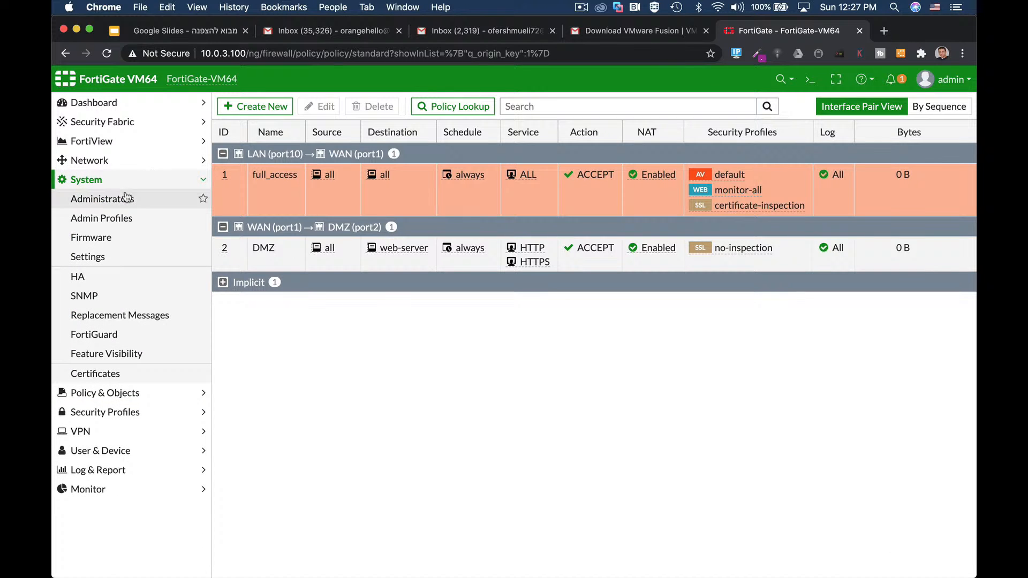
click(110, 262)
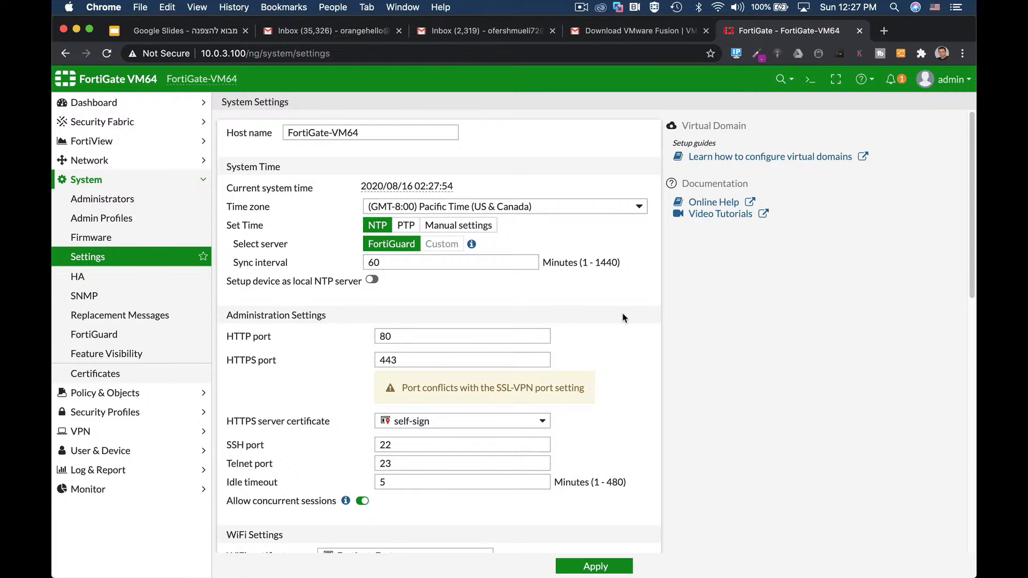
scroll(623, 318, down, 5)
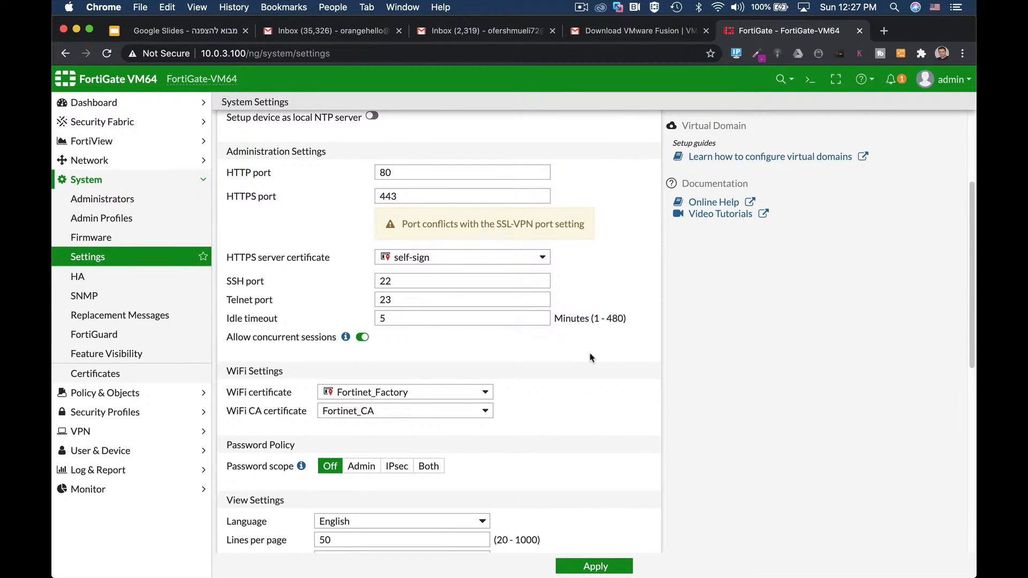
scroll(591, 358, down, 2)
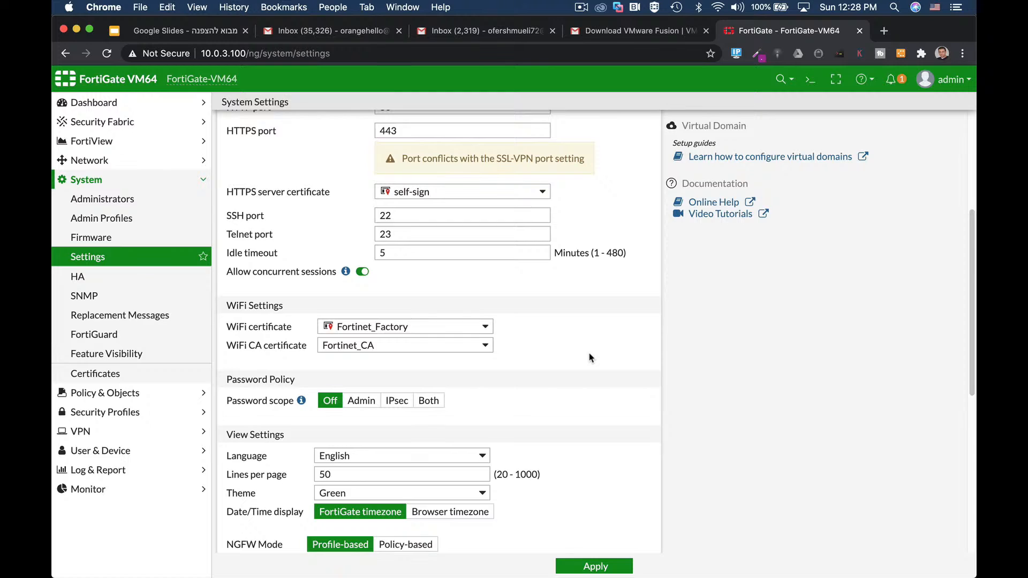
scroll(591, 358, down, 3)
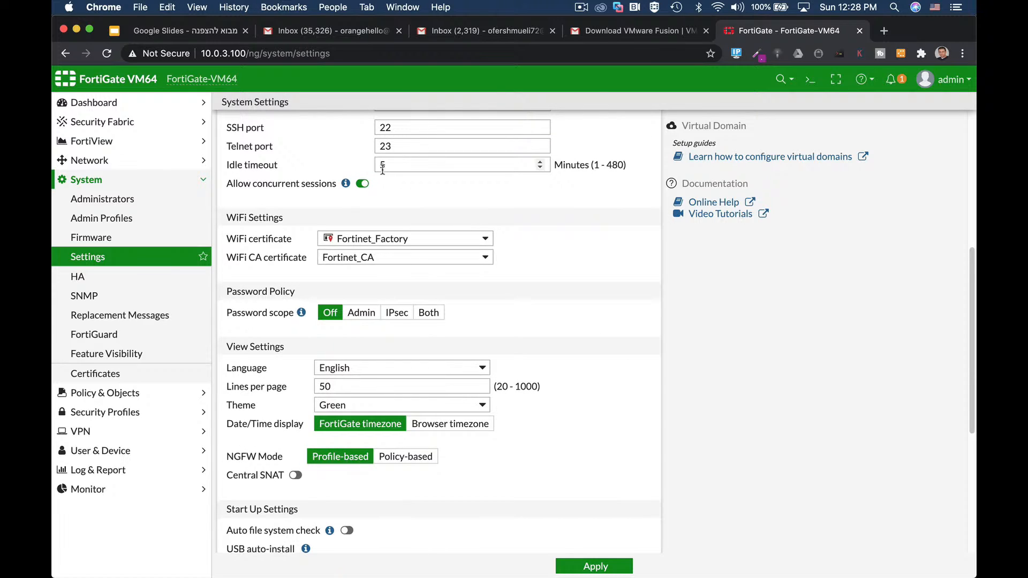
drag(389, 164, 364, 171)
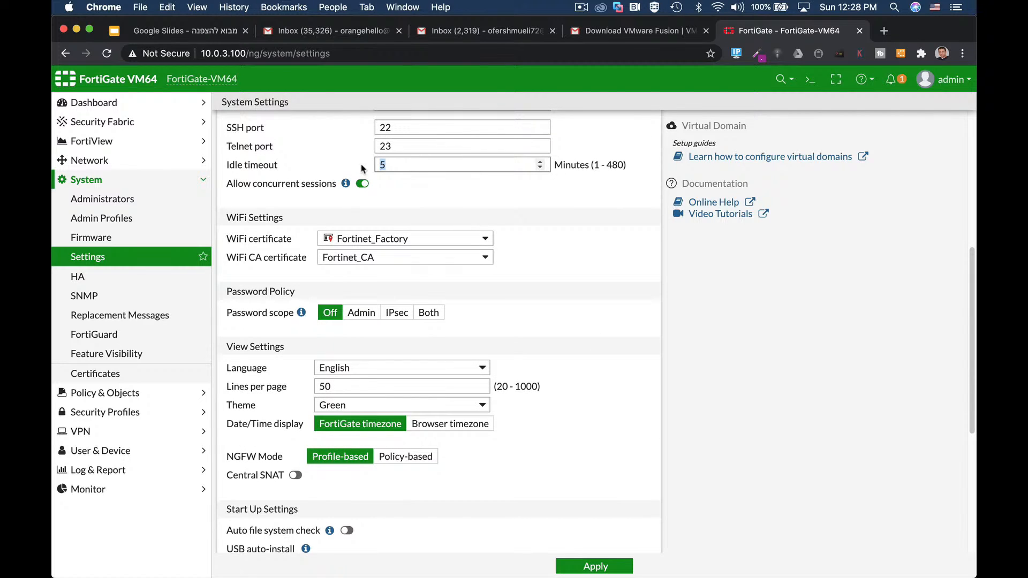
Try the Neutrino interface theme in the view settings, and switch the theme to Blue
click(372, 405)
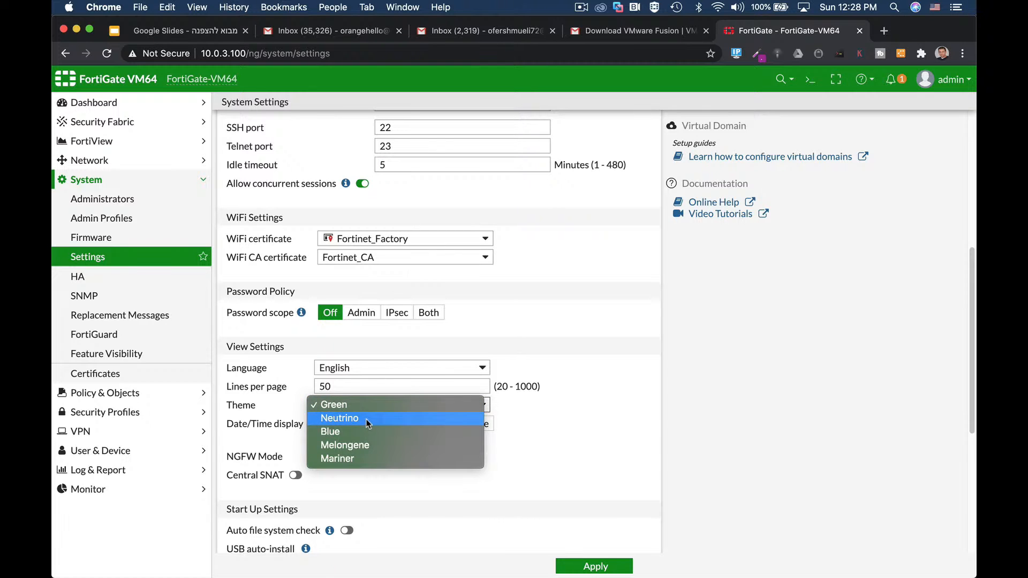
click(367, 419)
click(372, 410)
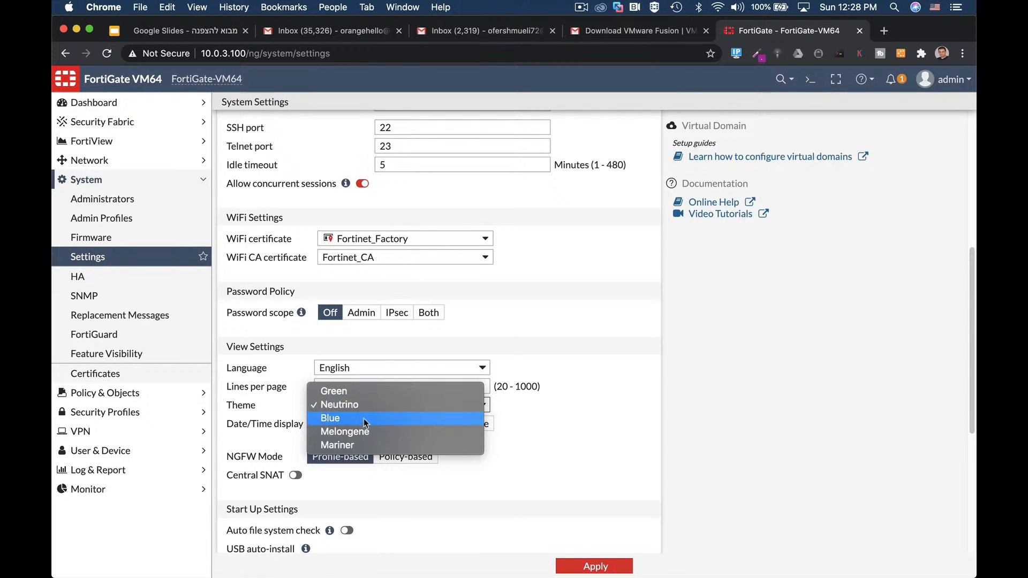
click(363, 418)
scroll(571, 432, down, 5)
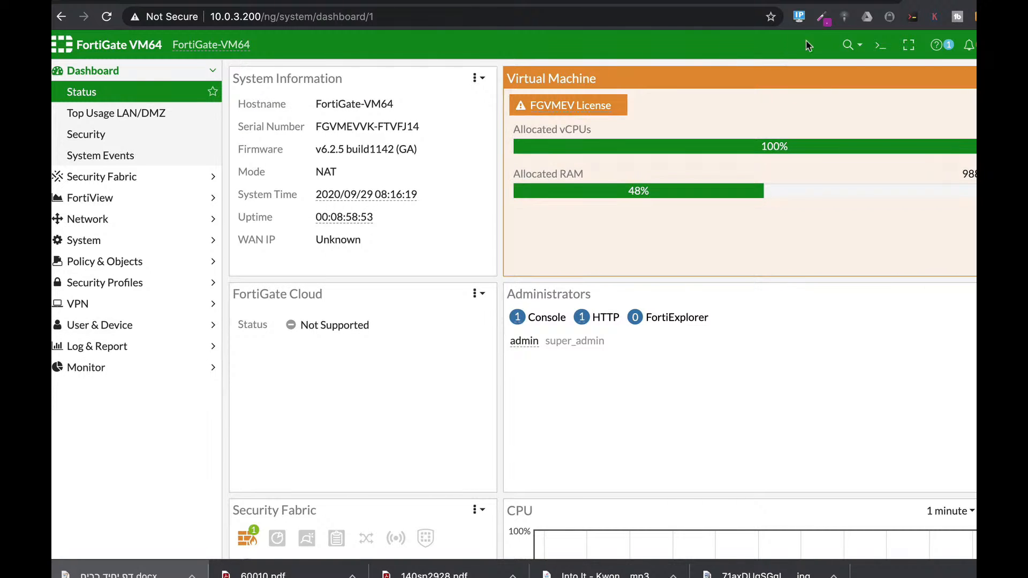
Run "diag sys top 3 10 3" in the CLI console and examine the CPU and memory usage of the listed processes
click(881, 45)
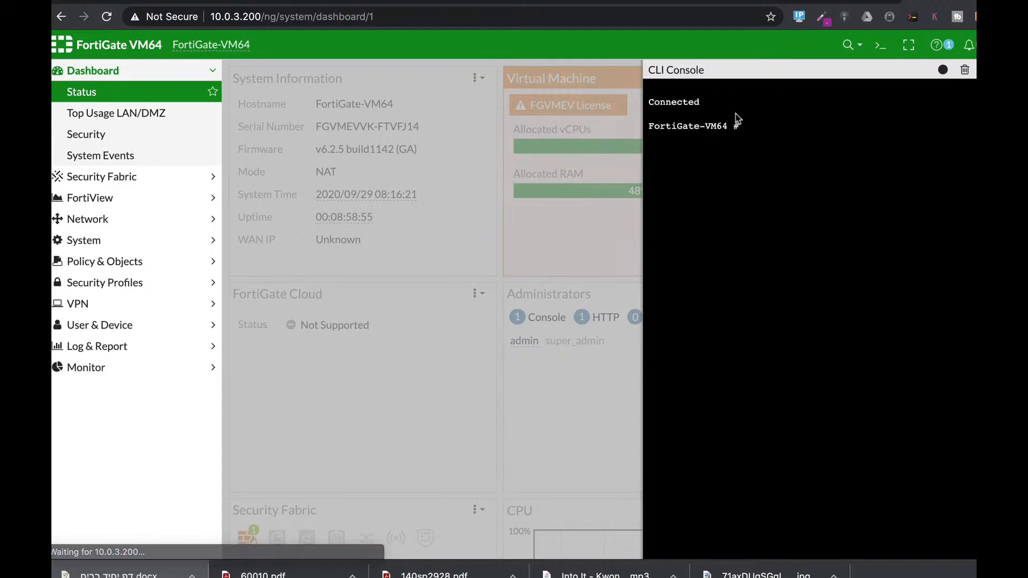
text(di)
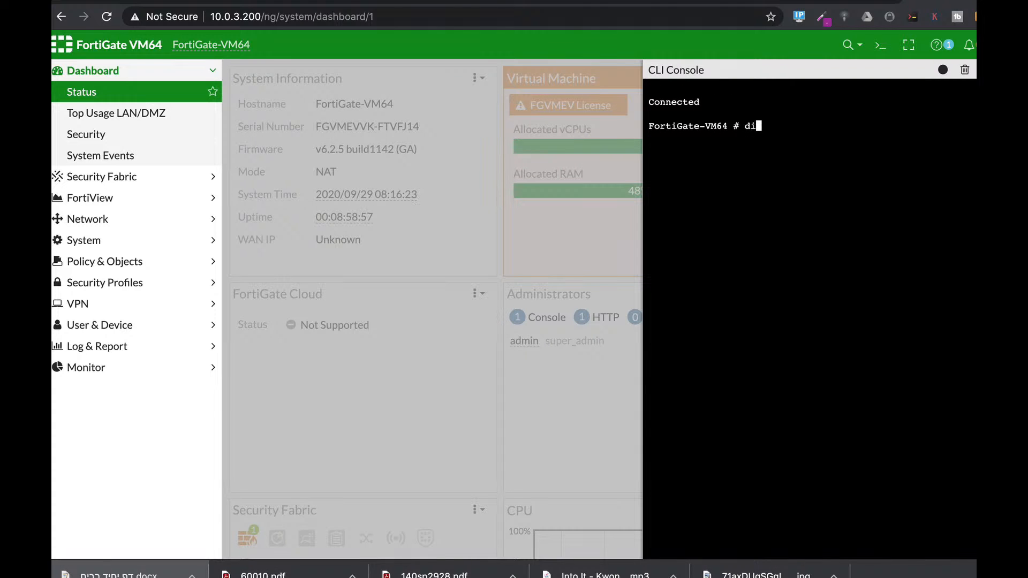
text(ag sys top)
text(3)
text(10)
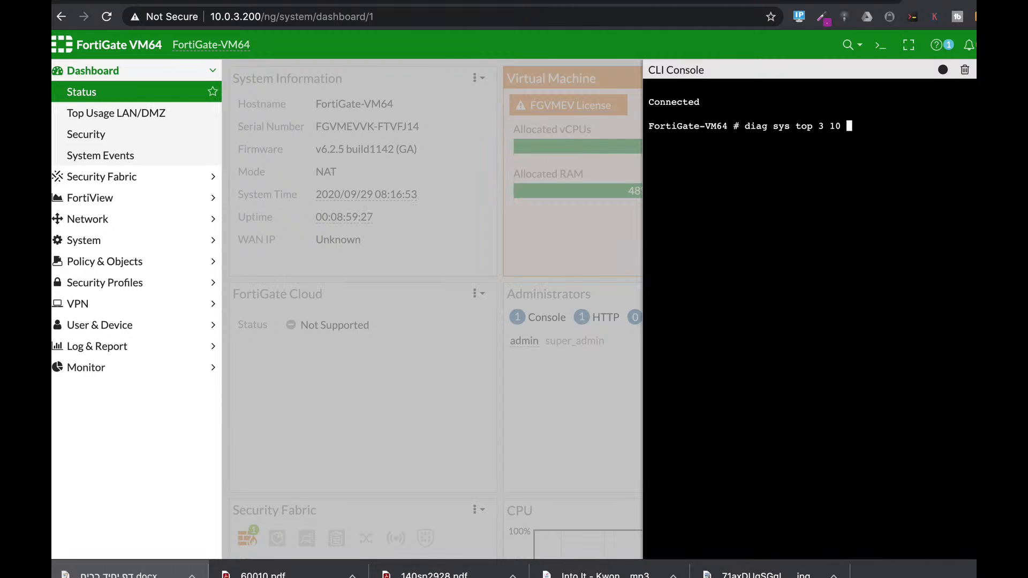
text(3)
key(Return)
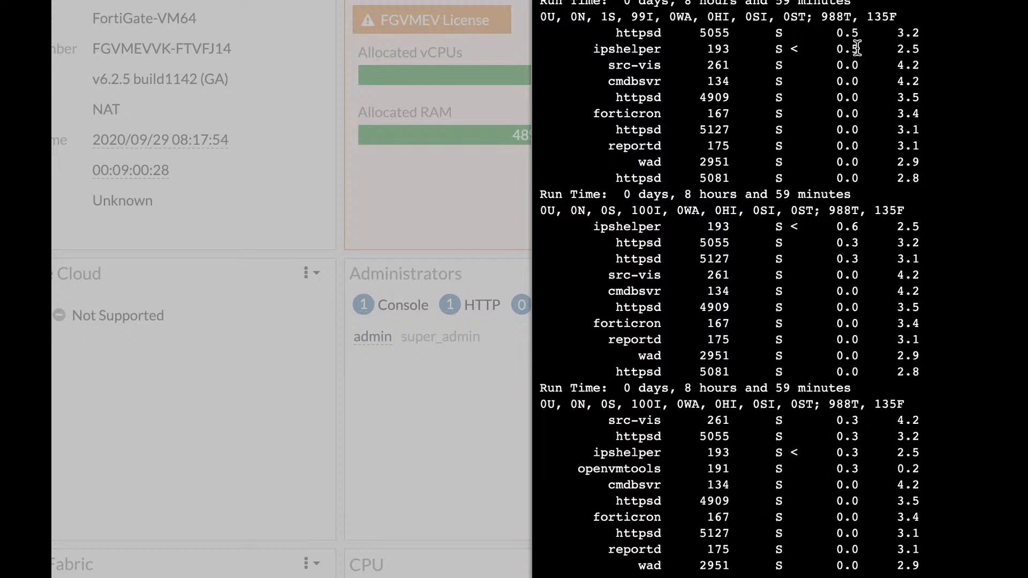
drag(837, 32, 919, 96)
click(847, 32)
mouse_move(859, 33)
mouse_down()
mouse_move(837, 33)
mouse_move(843, 113)
mouse_move(845, 32)
mouse_up()
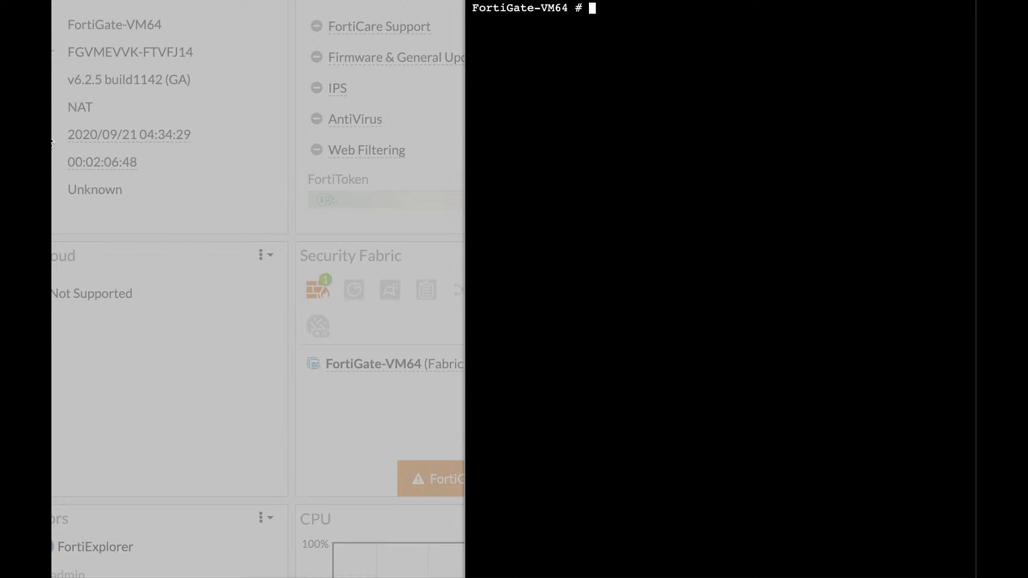
Run "get system status" in the CLI, check the firmware build, and page through the rest of the output
text(get system status)
key(Return)
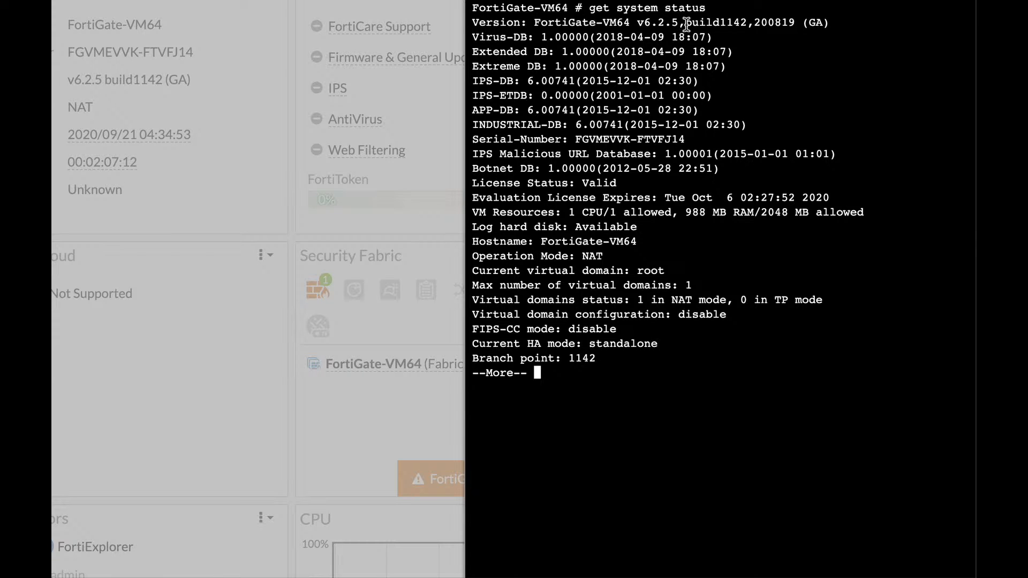
drag(686, 23, 747, 25)
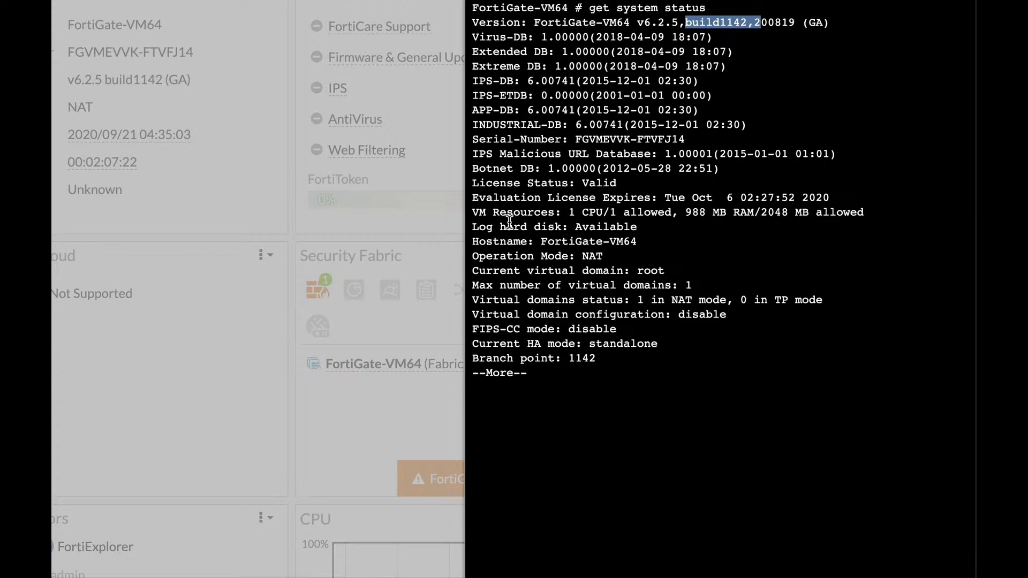
key(space)
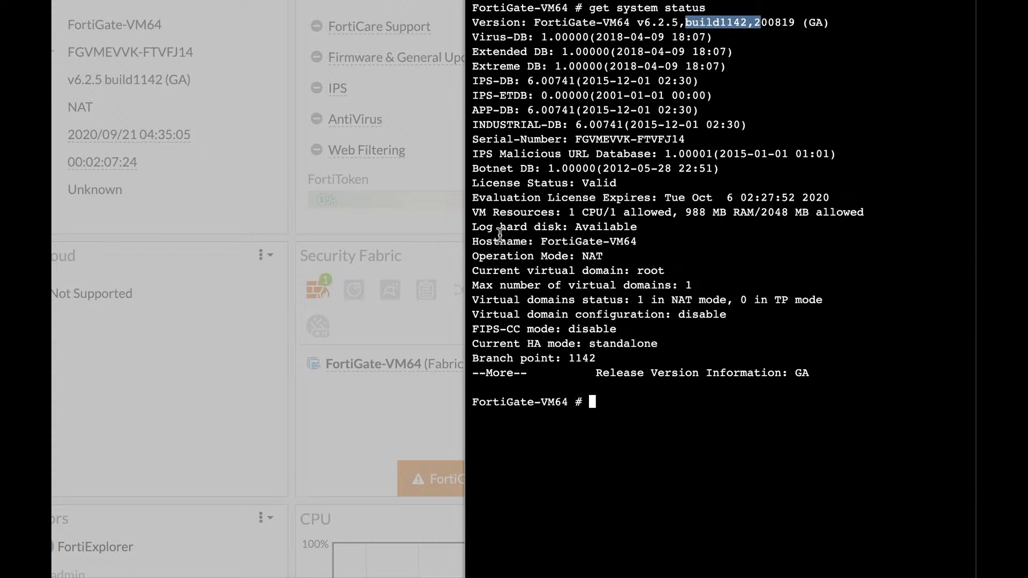
Check the operation mode, current HA mode and log hard disk entries in the system status output
click(598, 257)
drag(581, 257, 603, 258)
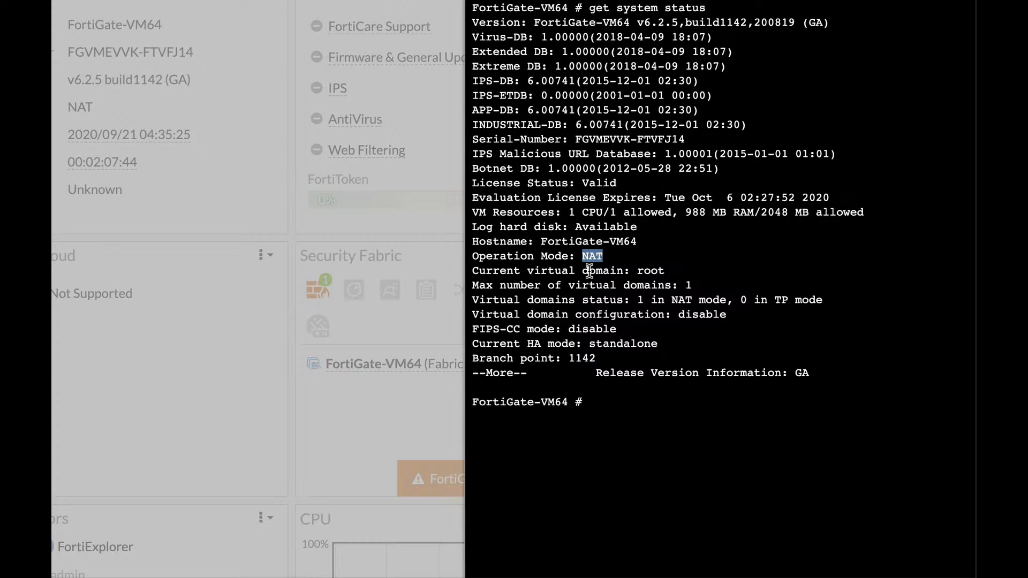
click(527, 341)
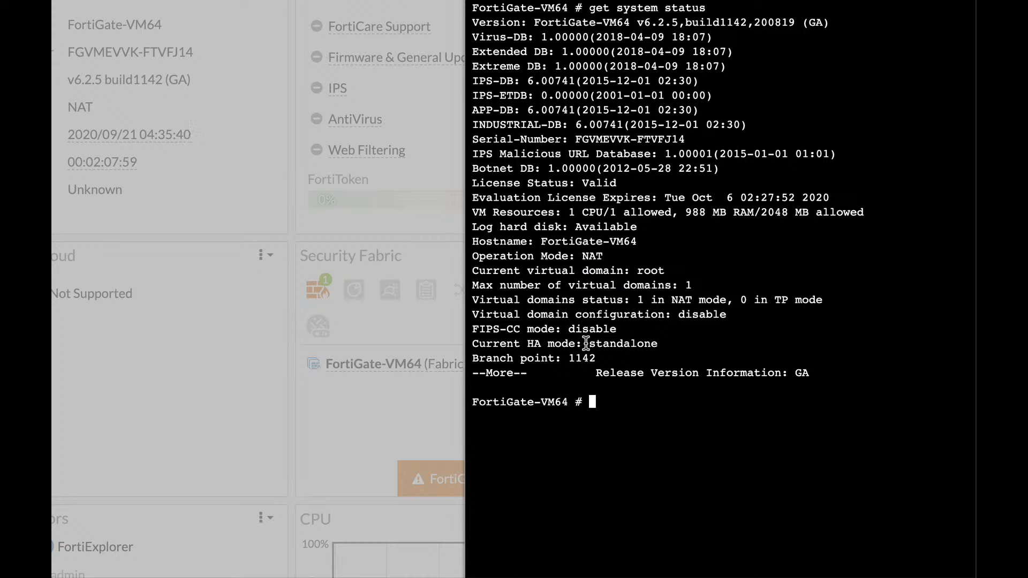
drag(584, 343, 663, 345)
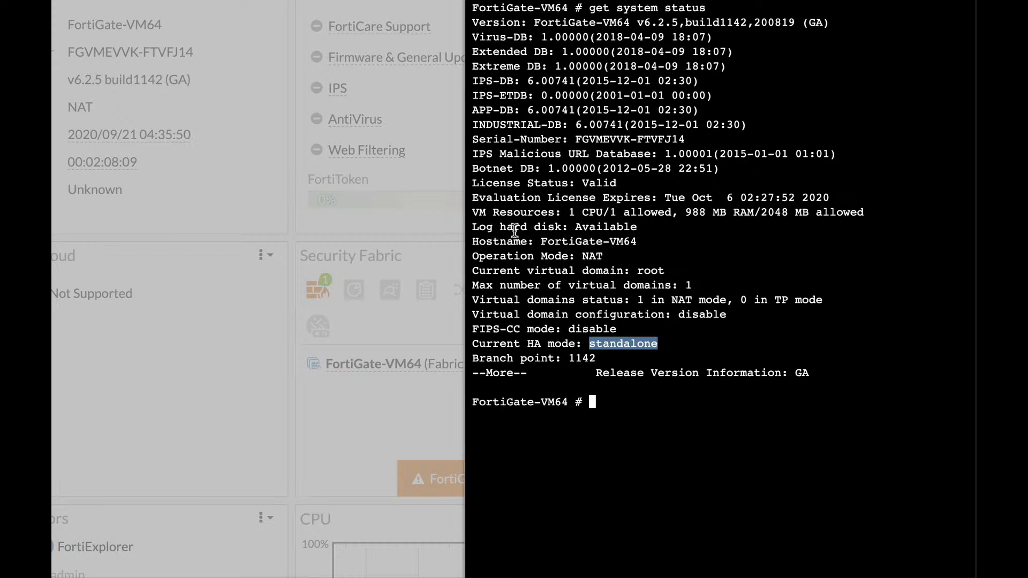
drag(500, 227, 557, 225)
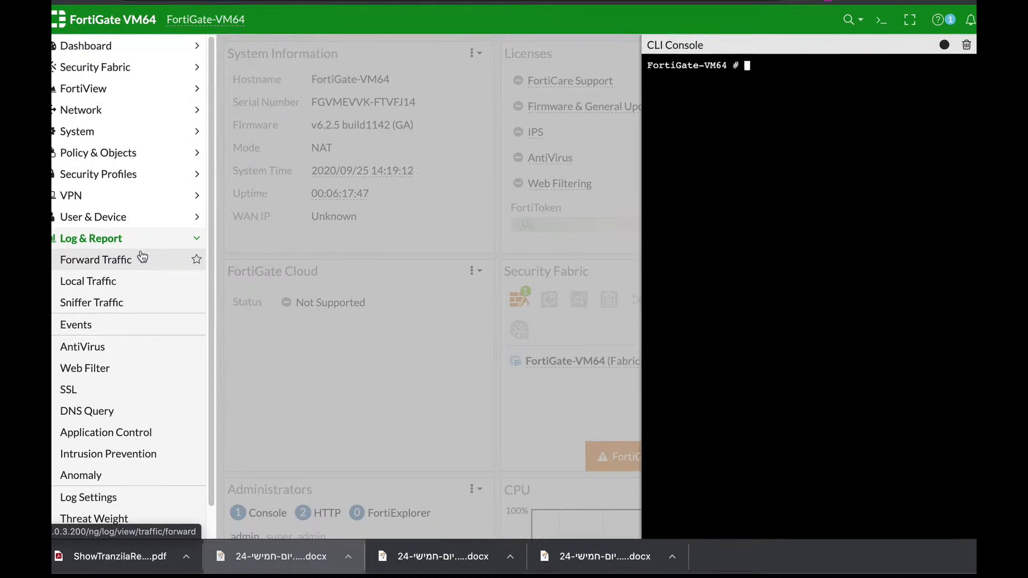
List the available log categories in the CLI with "exe log filter category"
text(exe )
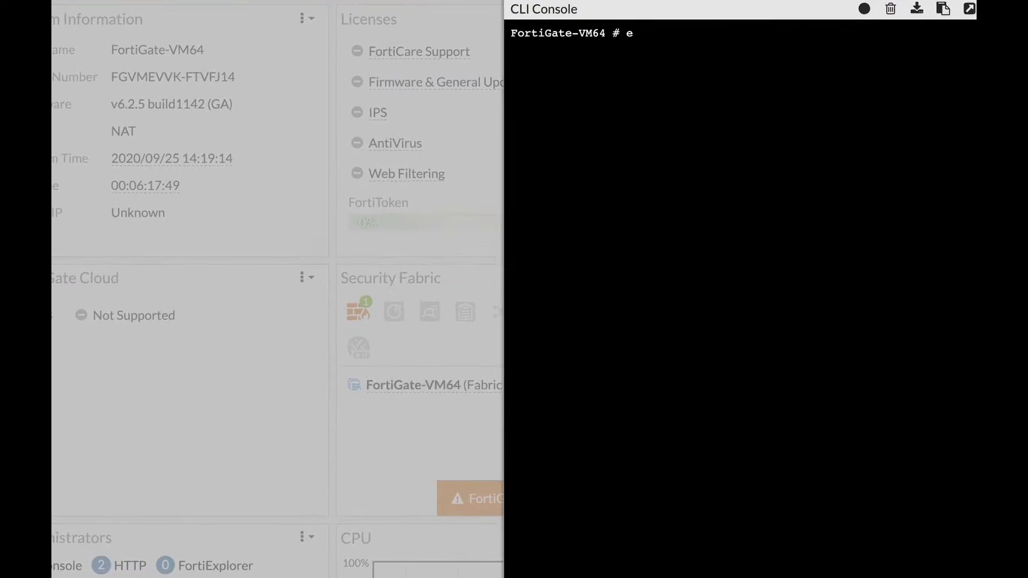
text(lo)
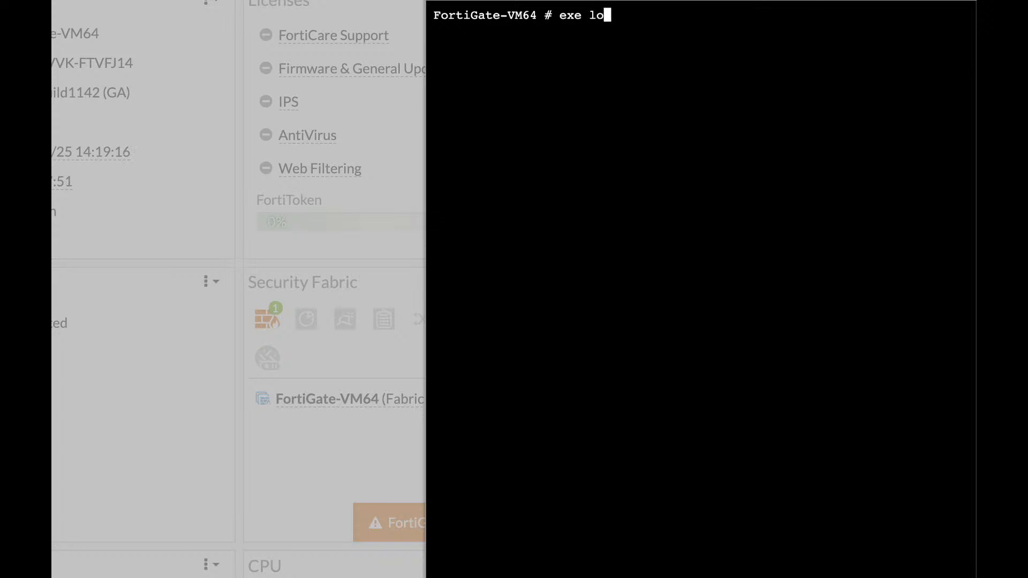
key(Tab)
text(filter )
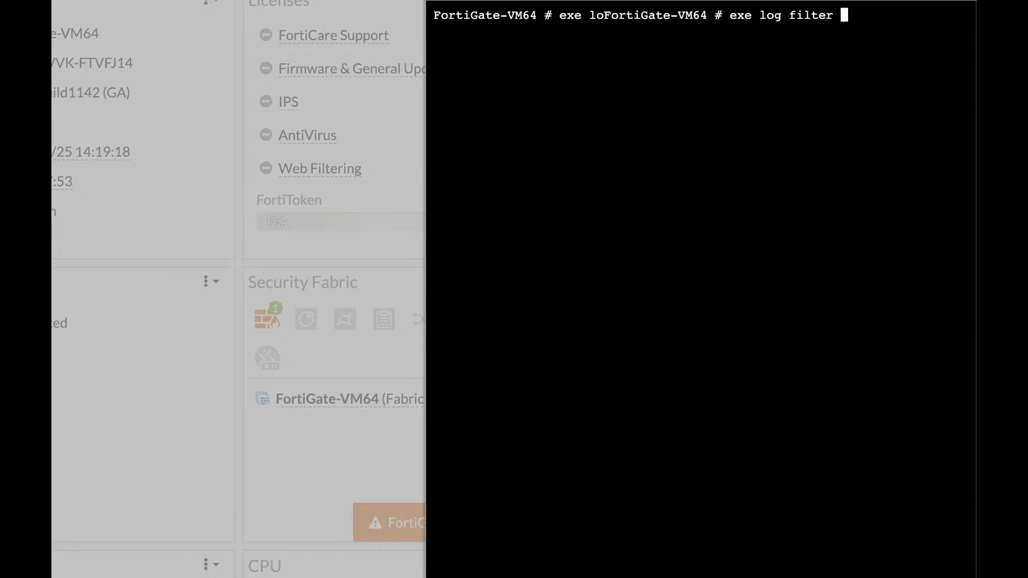
text(ca)
key(Tab)
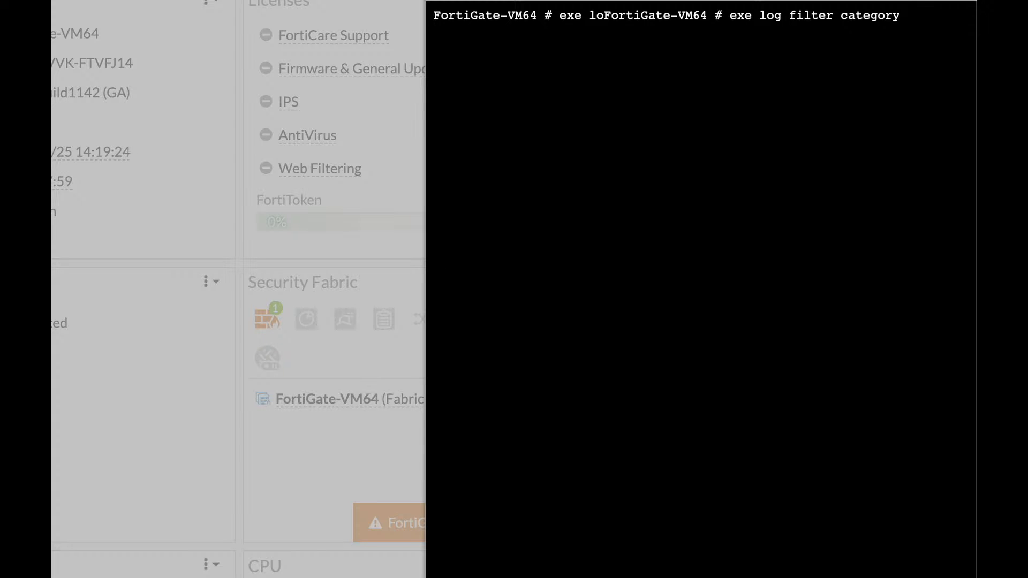
key(Return)
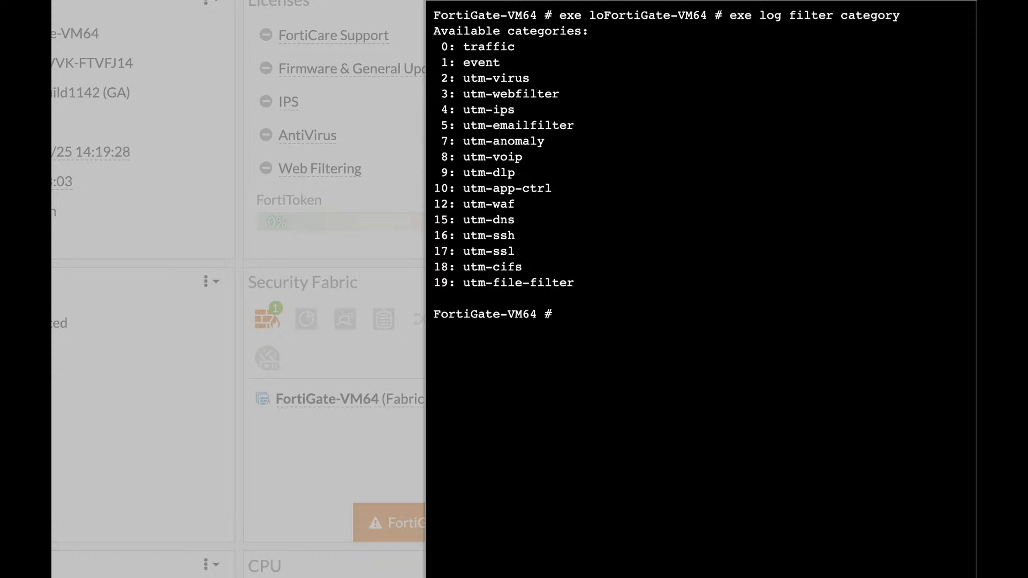
Set the CLI log filter to category 1 (event) and display the event log entries twice with "exe log display"
key(Up)
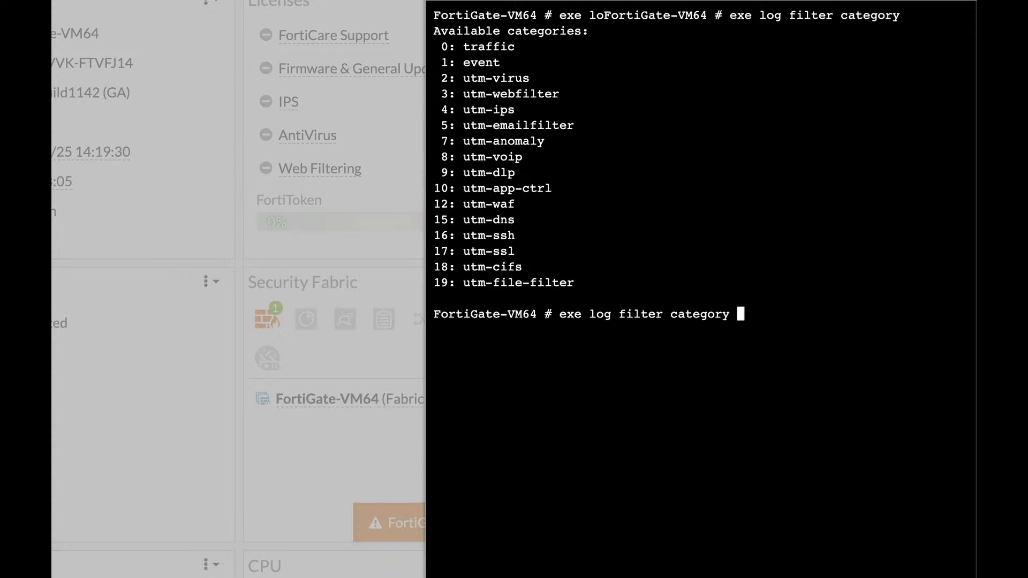
text(1)
key(Return)
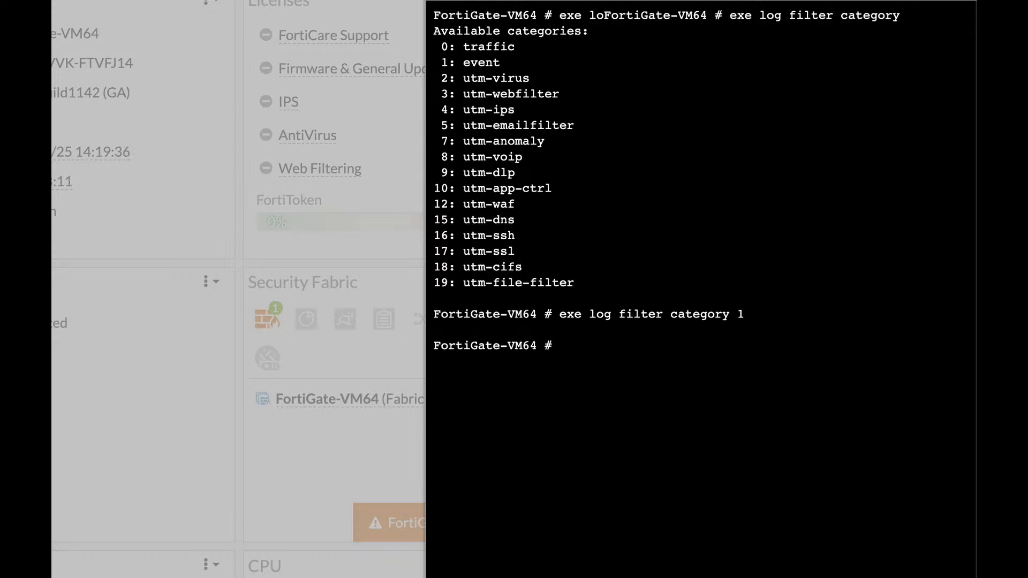
text(exe log display)
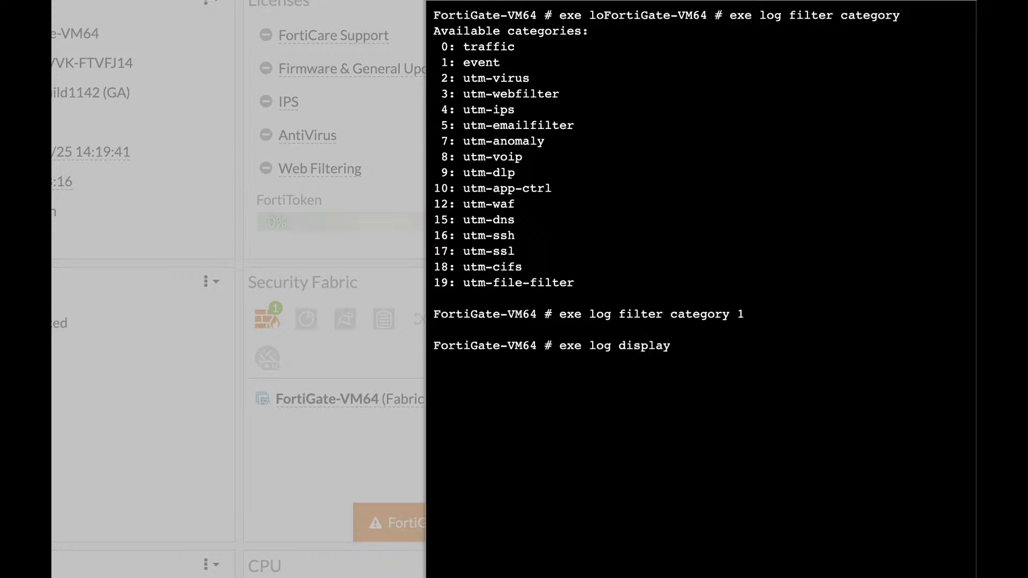
key(Return)
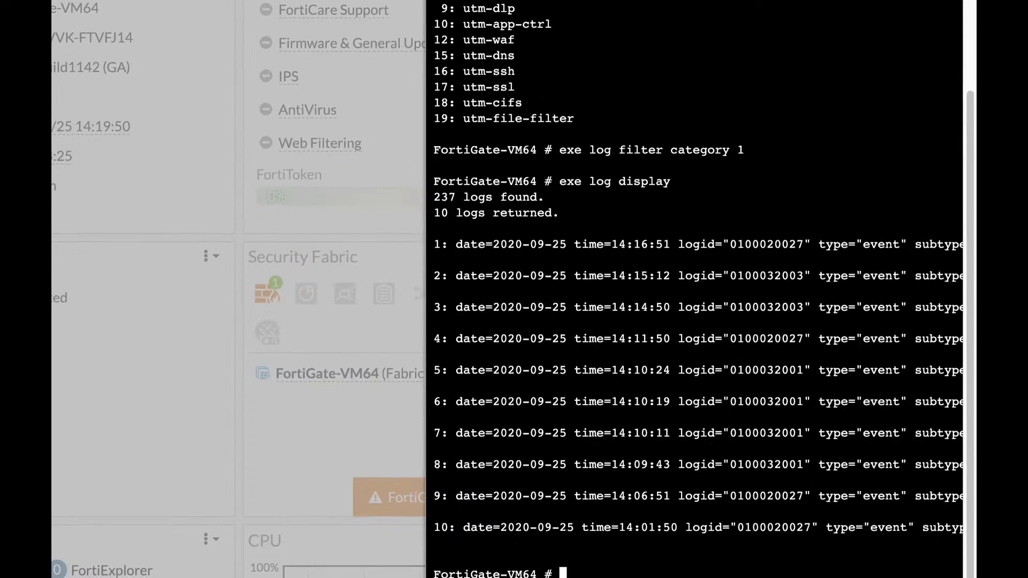
key(Up)
key(Return)
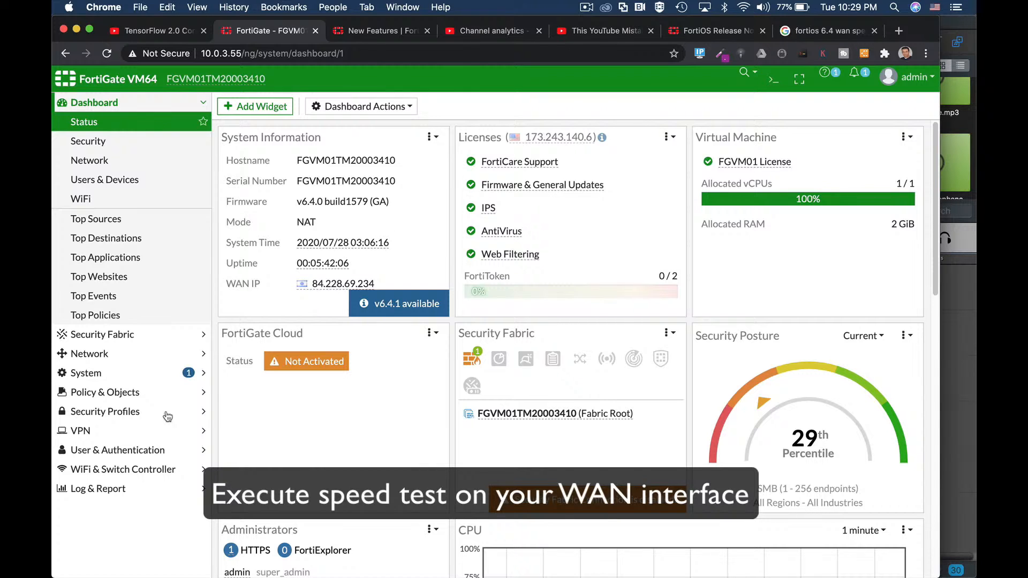
Open the FortiGuard system page and review the license and definition version entries
click(131, 375)
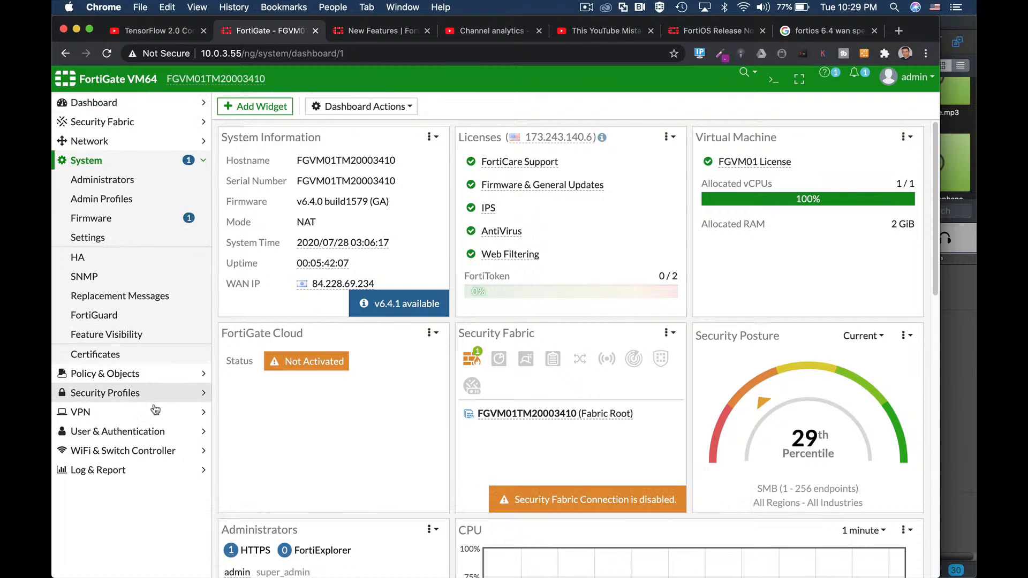
click(132, 316)
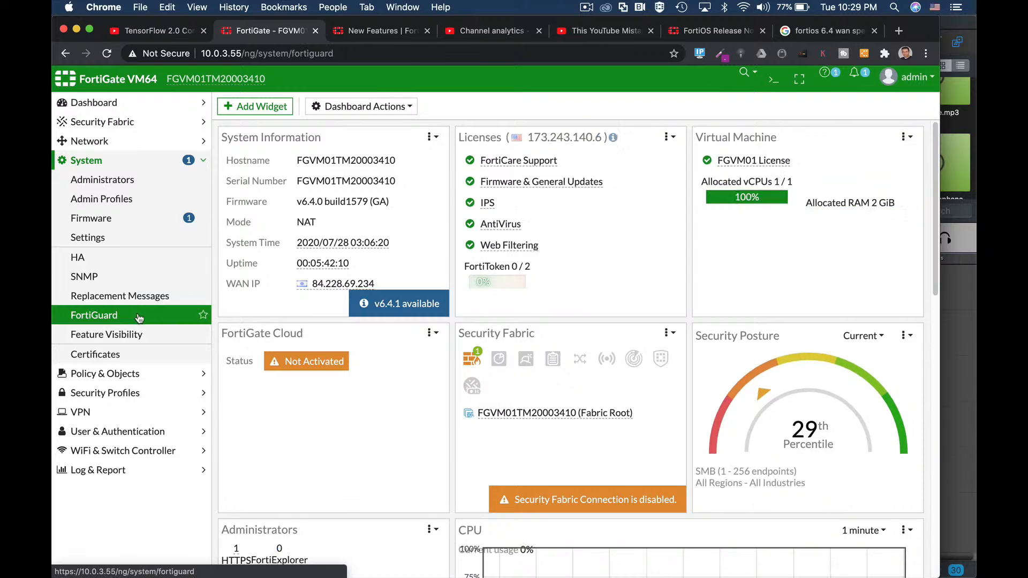
scroll(354, 382, down, 5)
scroll(353, 381, down, 2)
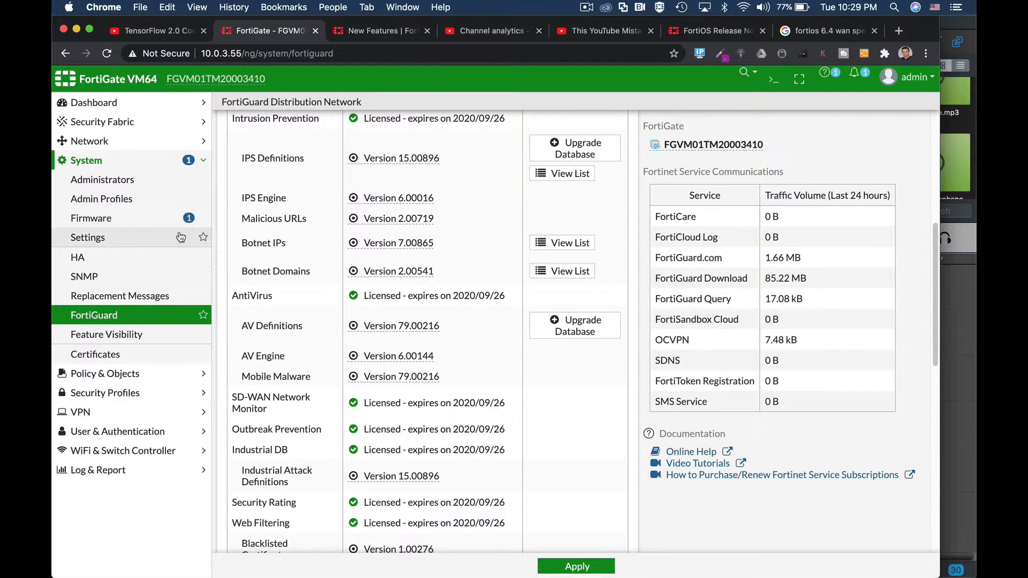
Open the Wan (port1) network interface for editing to view its settings and speed test option
click(125, 143)
click(123, 160)
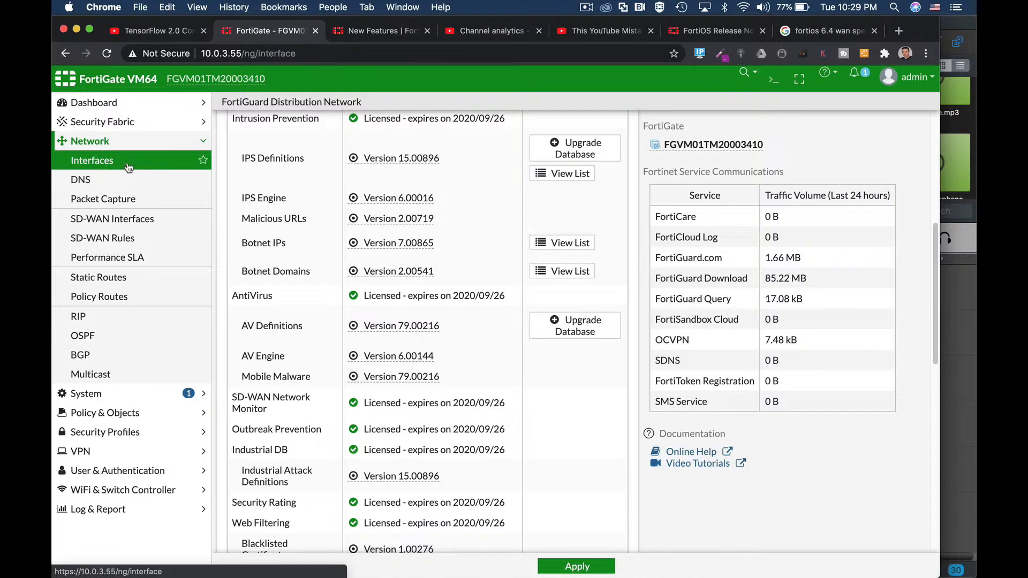
click(288, 474)
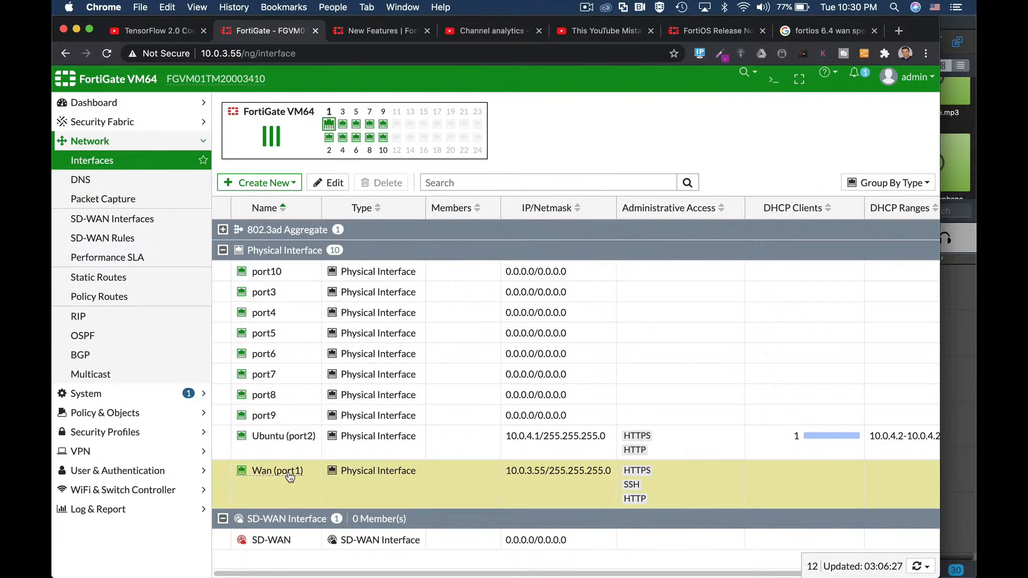
click(335, 183)
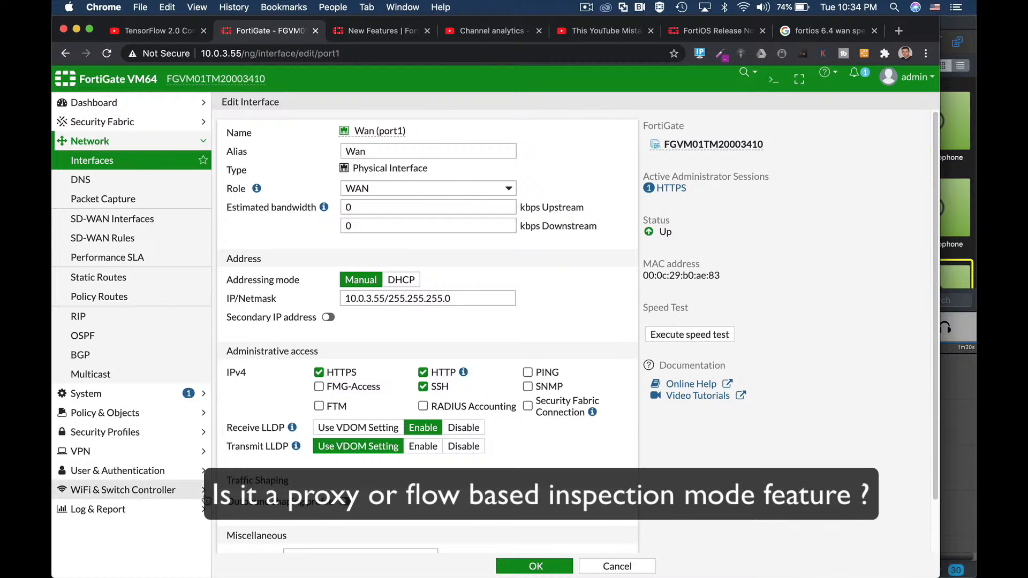
Start a new AntiVirus security profile and switch its feature set to Proxy-based to compare the available options
click(128, 432)
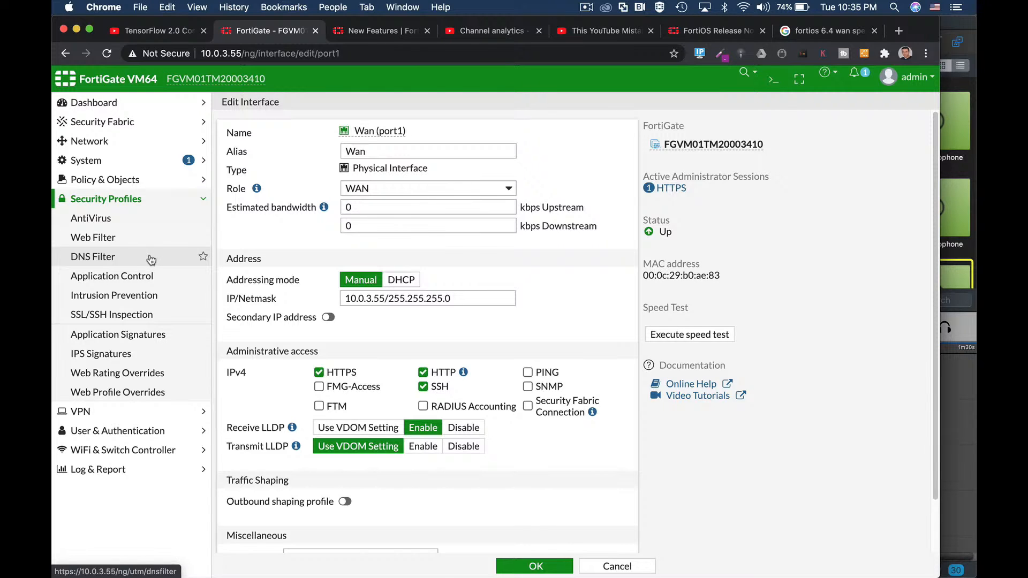
click(119, 226)
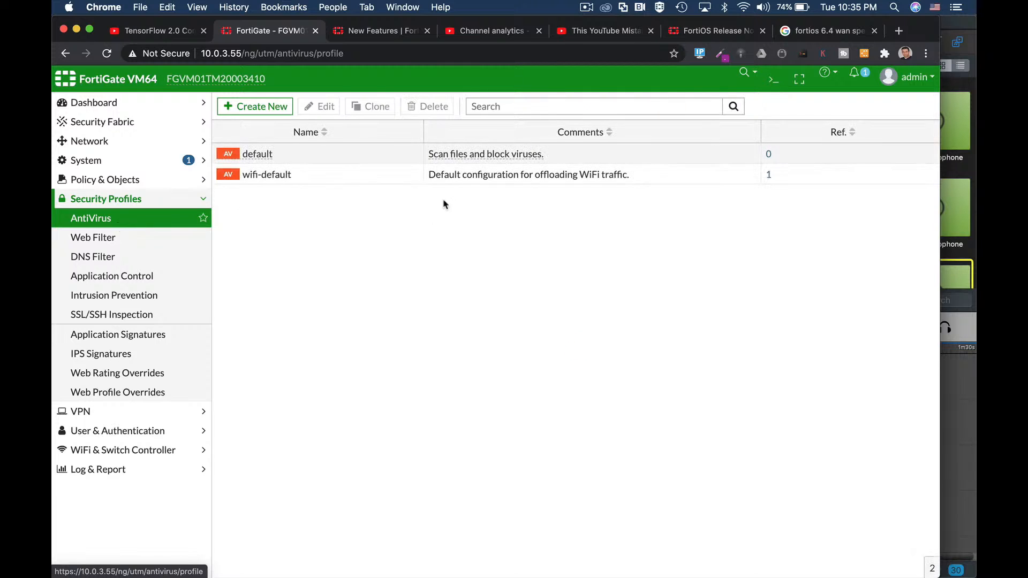
click(271, 108)
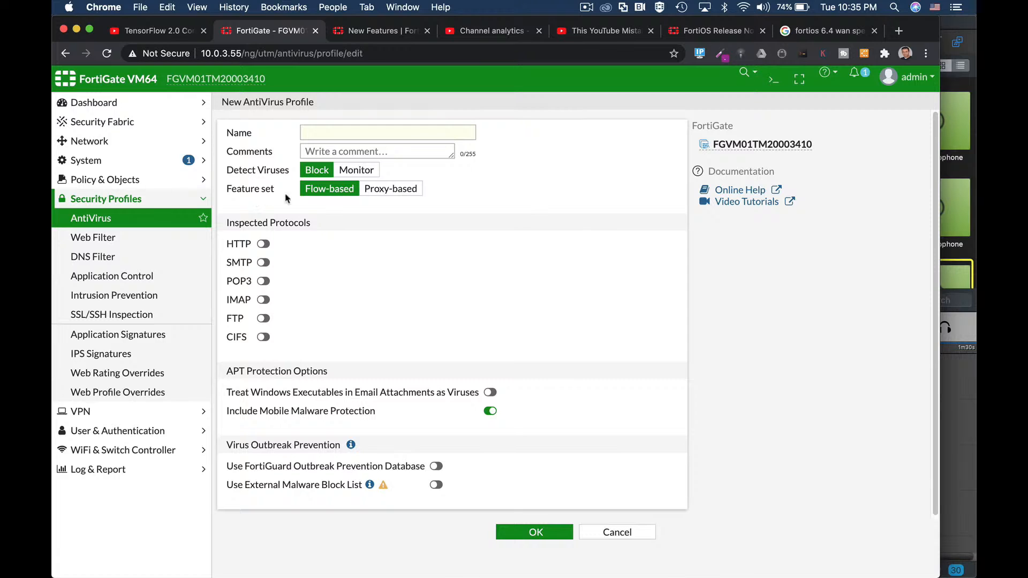
click(381, 195)
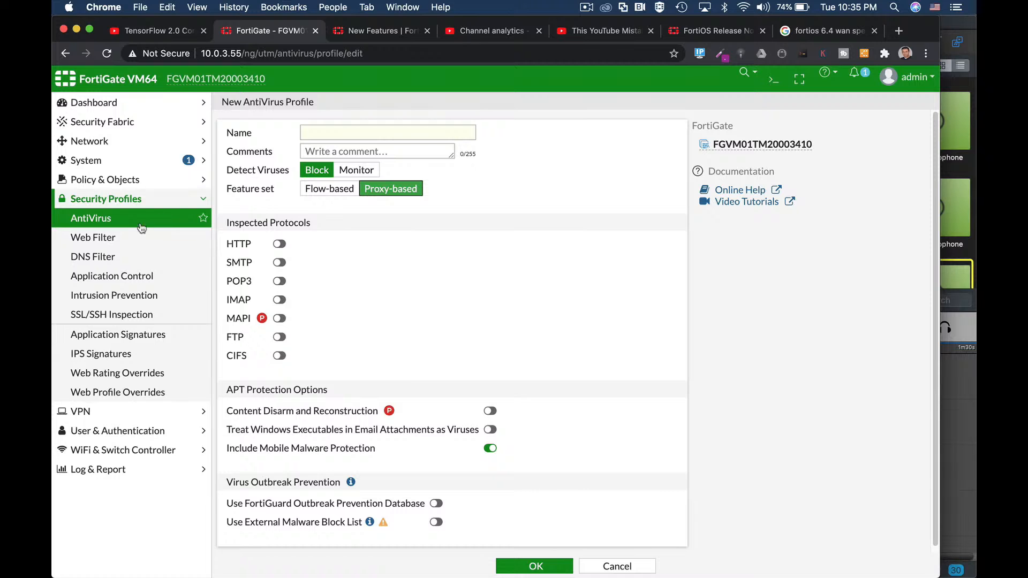
Start a new Web Filter profile, switch its feature set to Proxy-based and look through the profile's options
click(126, 237)
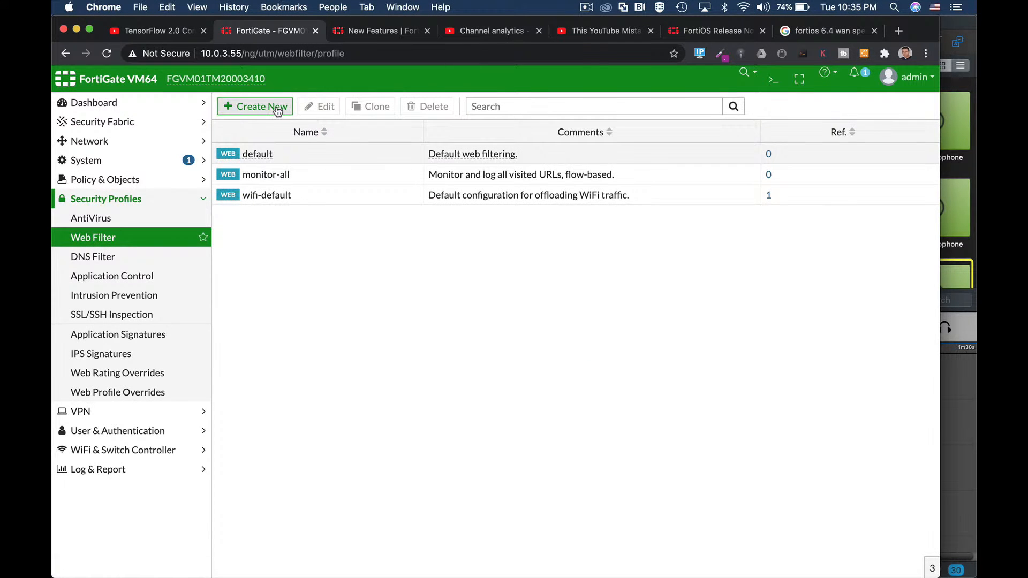
click(259, 106)
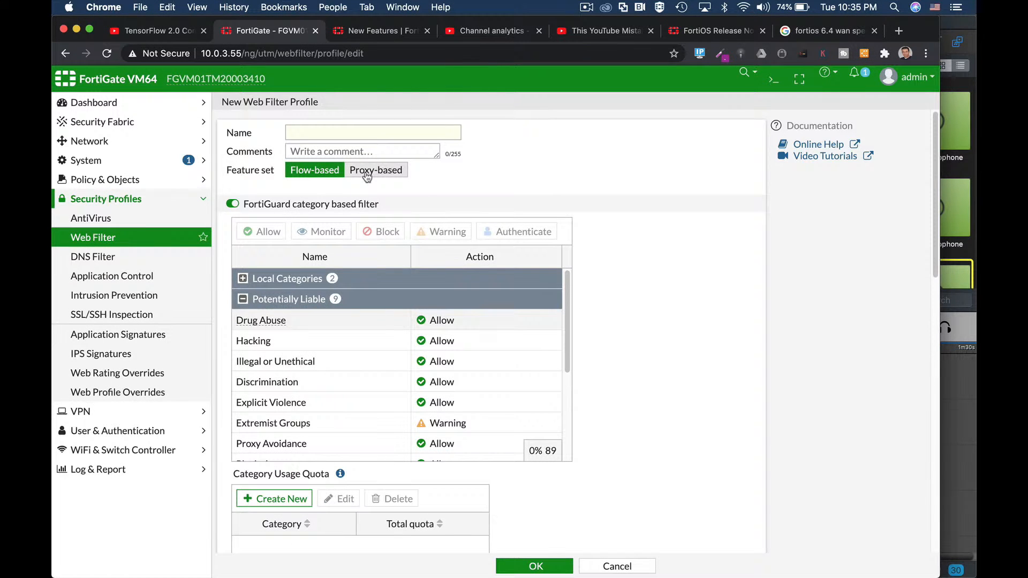
click(360, 169)
scroll(596, 363, down, 1)
scroll(593, 362, down, 10)
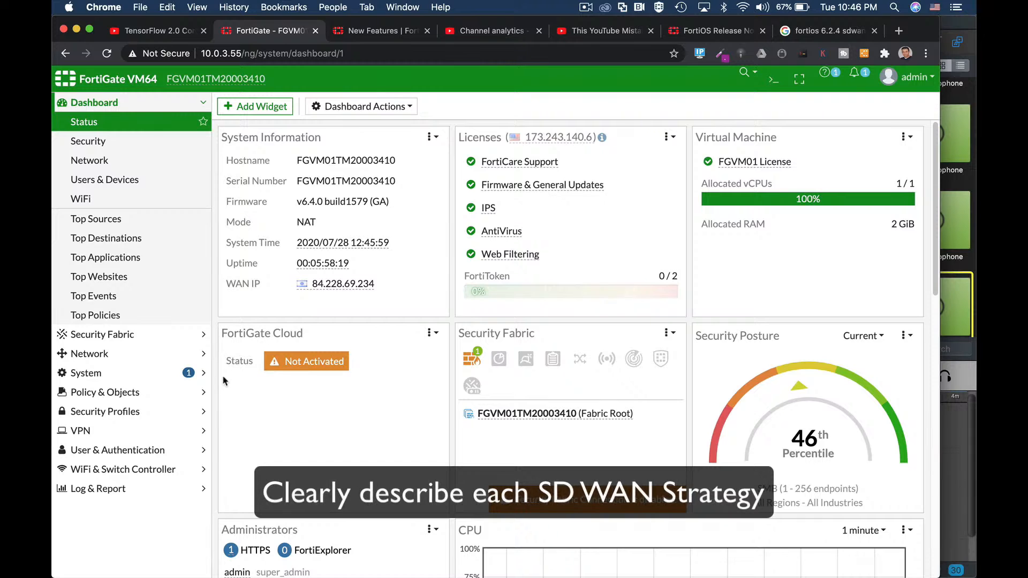
View the SD-WAN interfaces, then start a new Performance SLA and enable its SLA Target to view the threshold settings
click(104, 360)
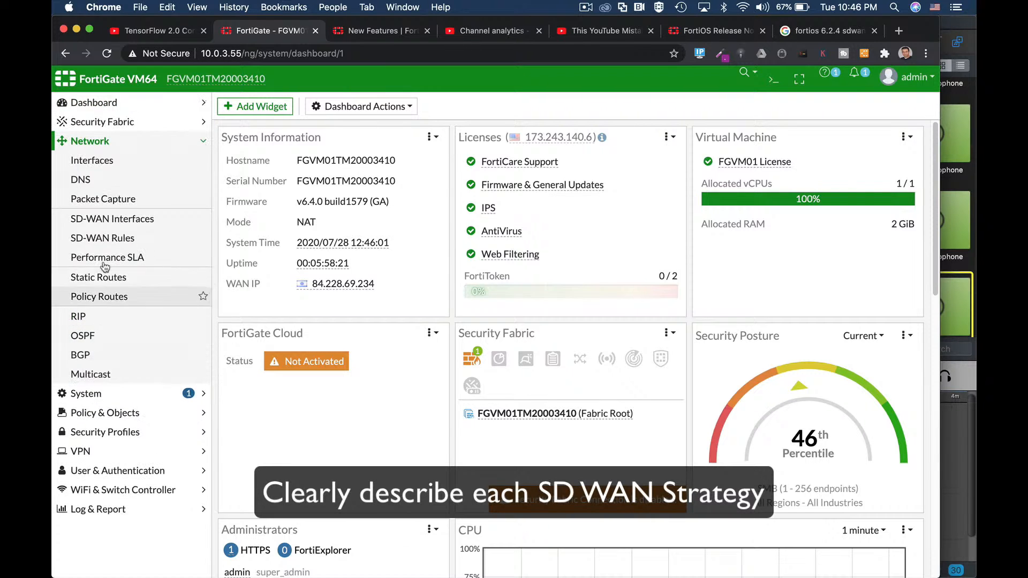
click(105, 219)
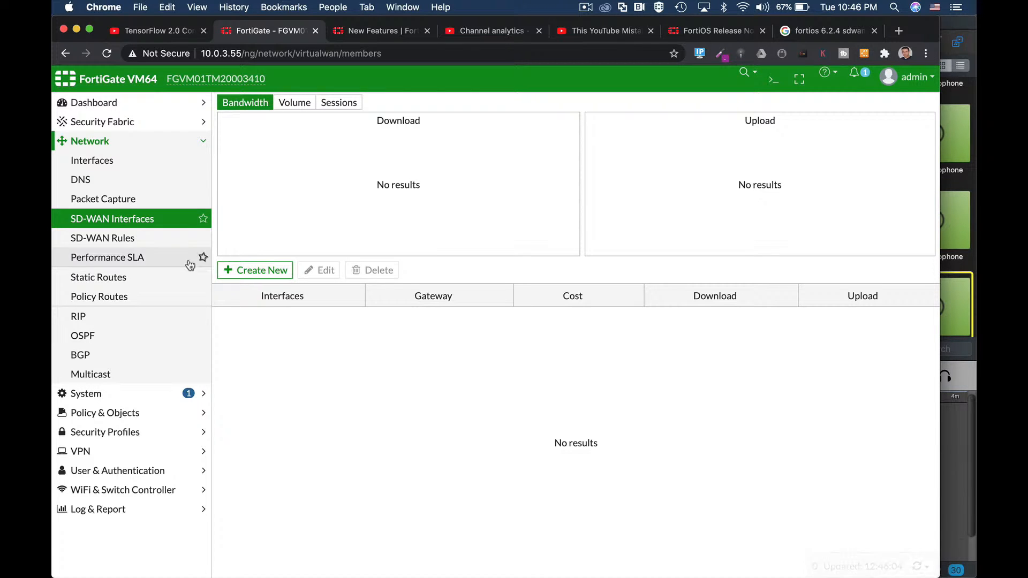
click(147, 258)
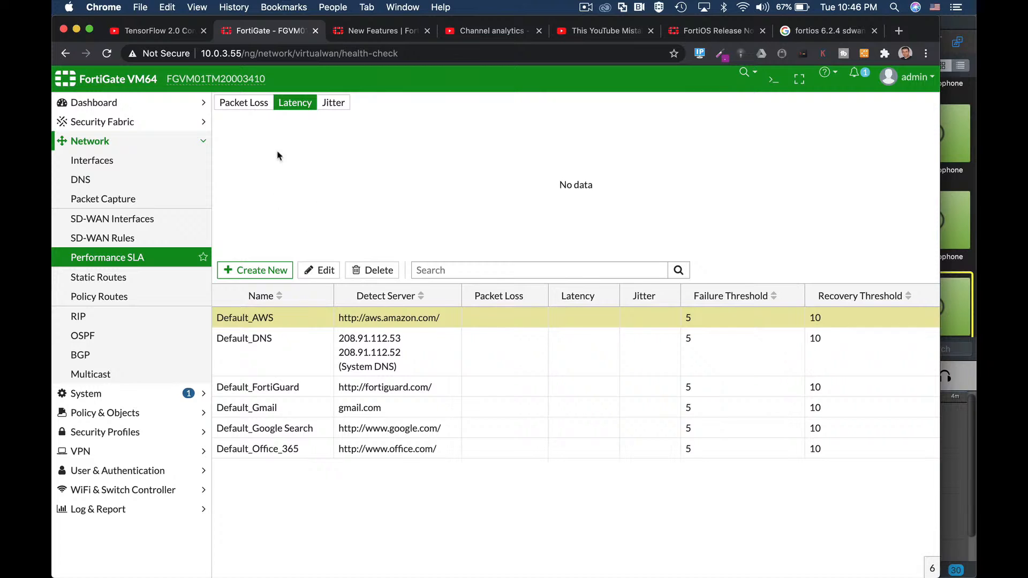
click(286, 274)
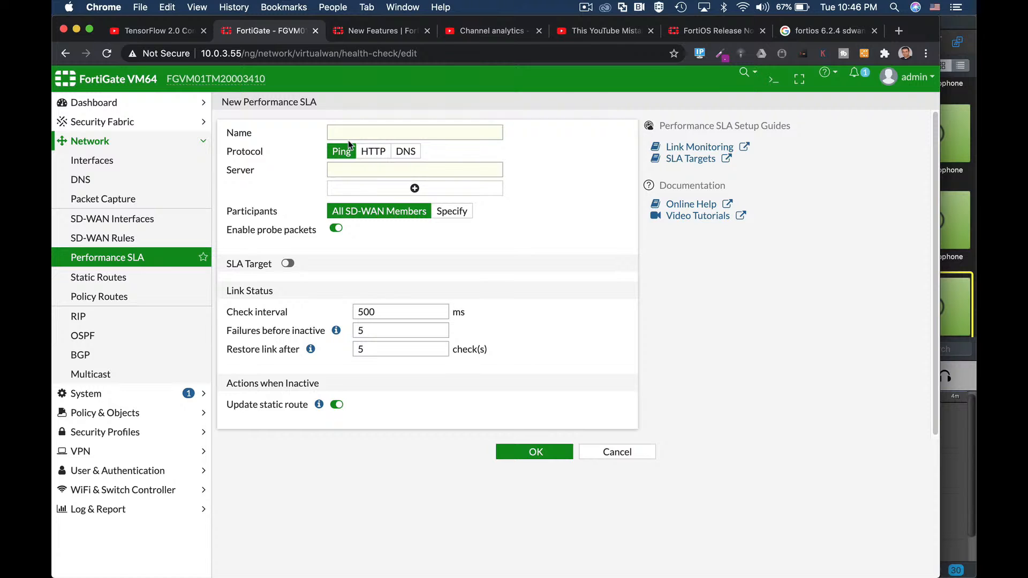
click(288, 263)
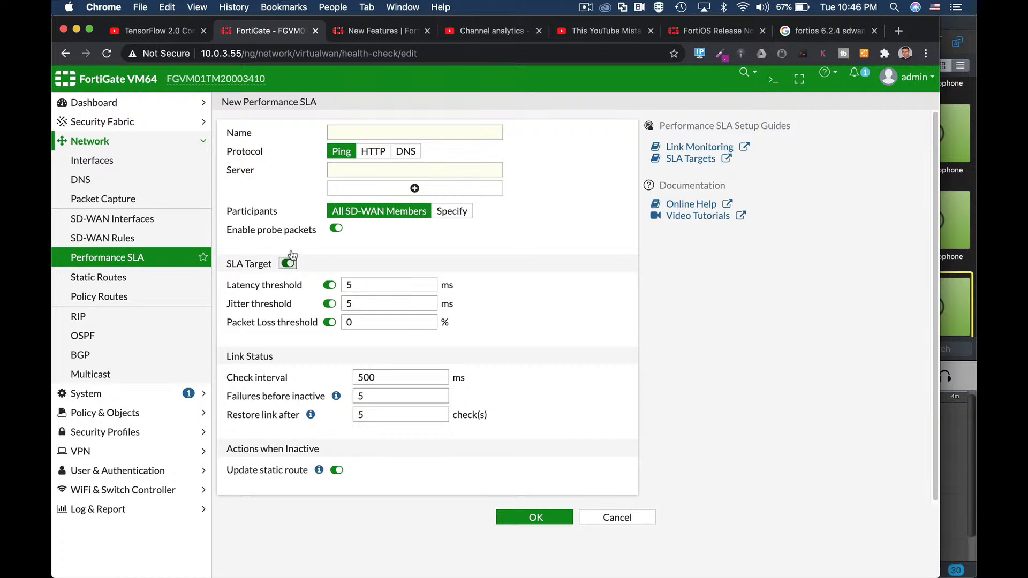
Open the SD-WAN rules and start a new rule to view the strategy descriptions
click(88, 239)
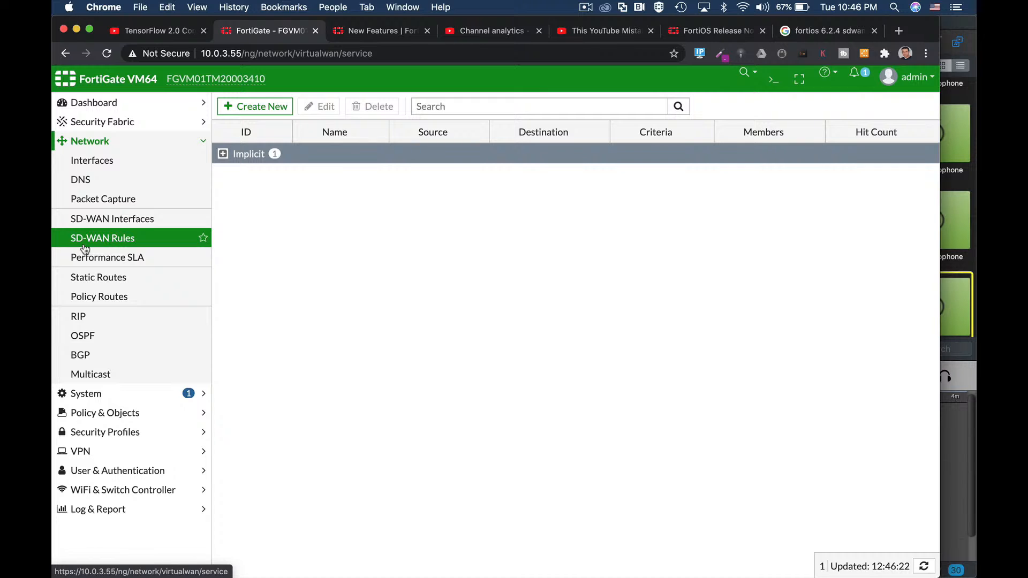
click(251, 116)
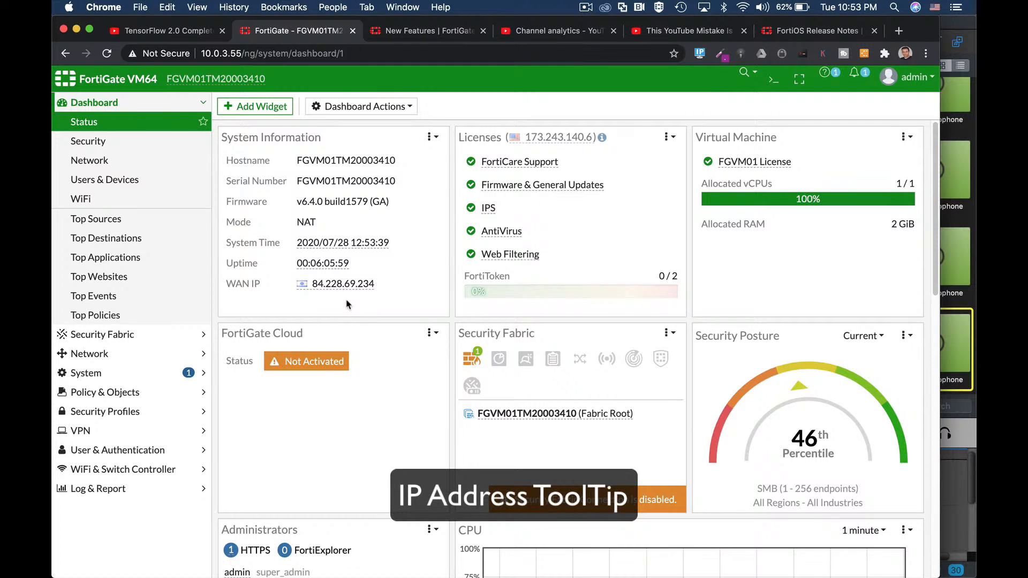
Open the Application Control log and examine the IP address tooltips of several destination entries
mouse_move(340, 289)
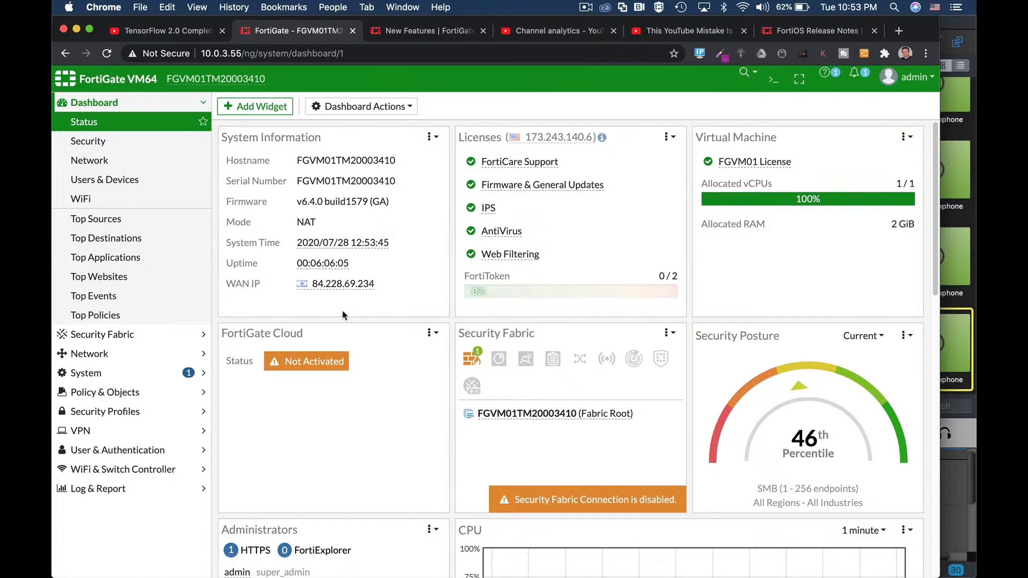
click(93, 490)
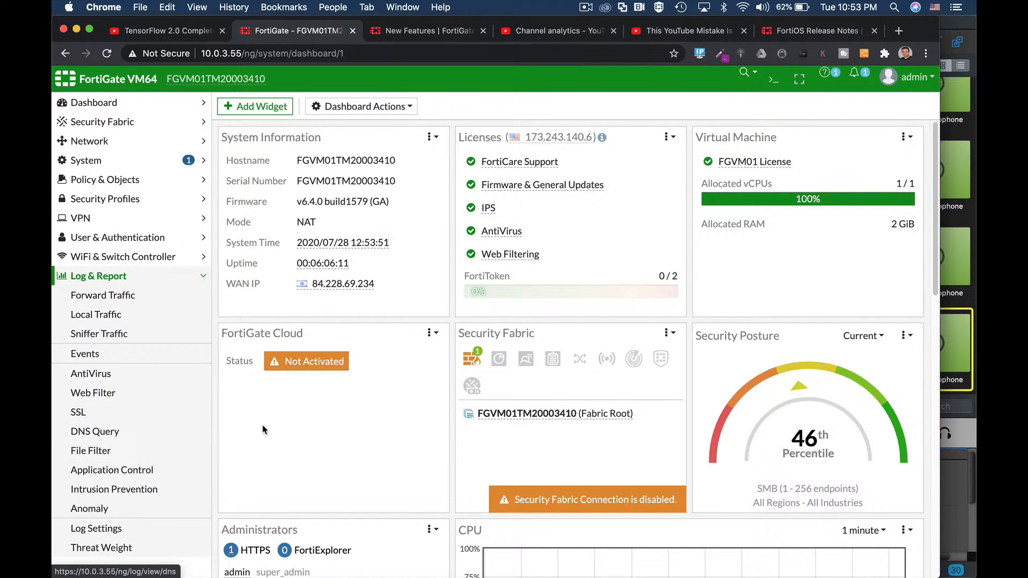
click(118, 470)
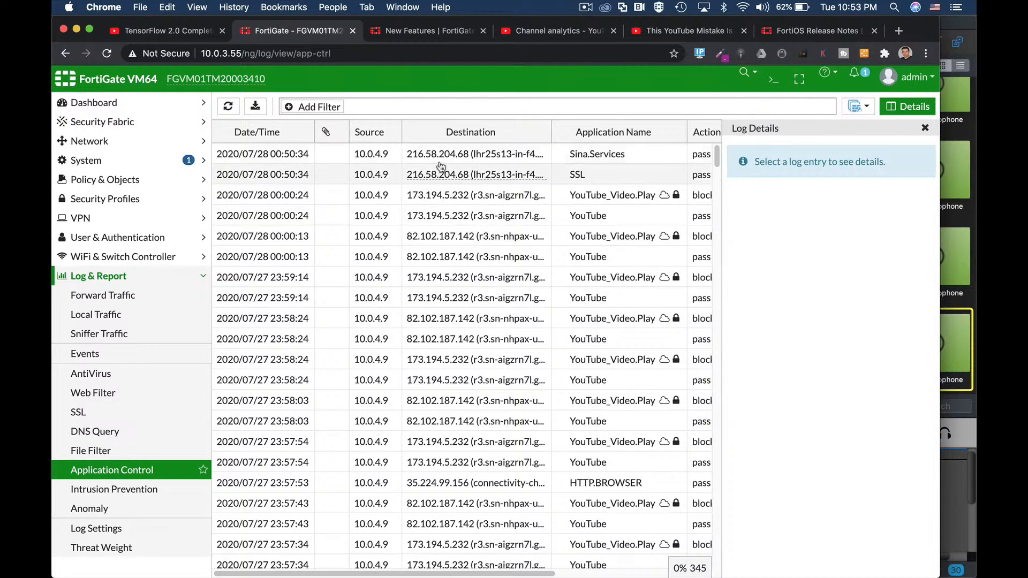
mouse_move(441, 157)
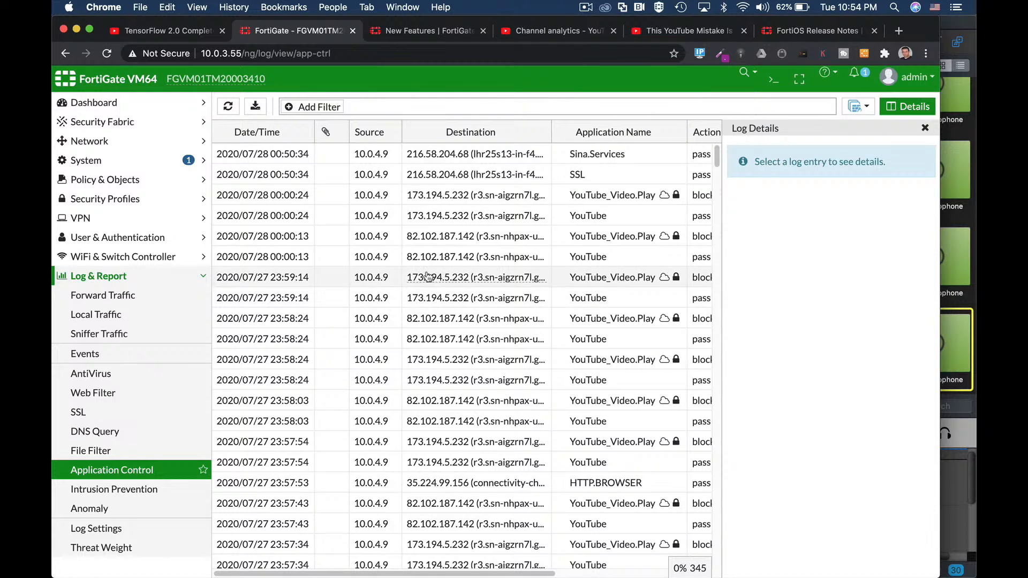
mouse_move(427, 276)
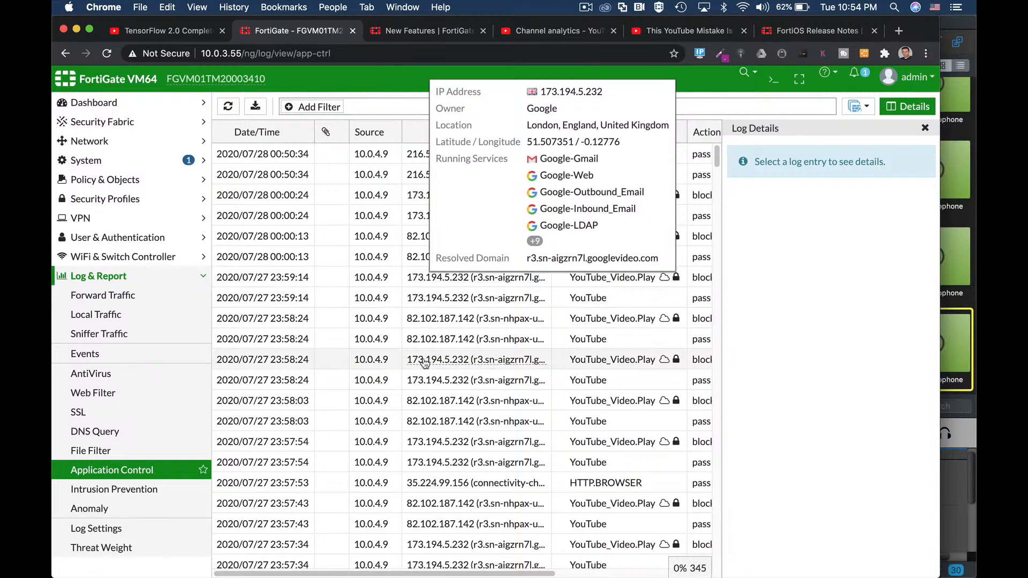
scroll(442, 438, down, 10)
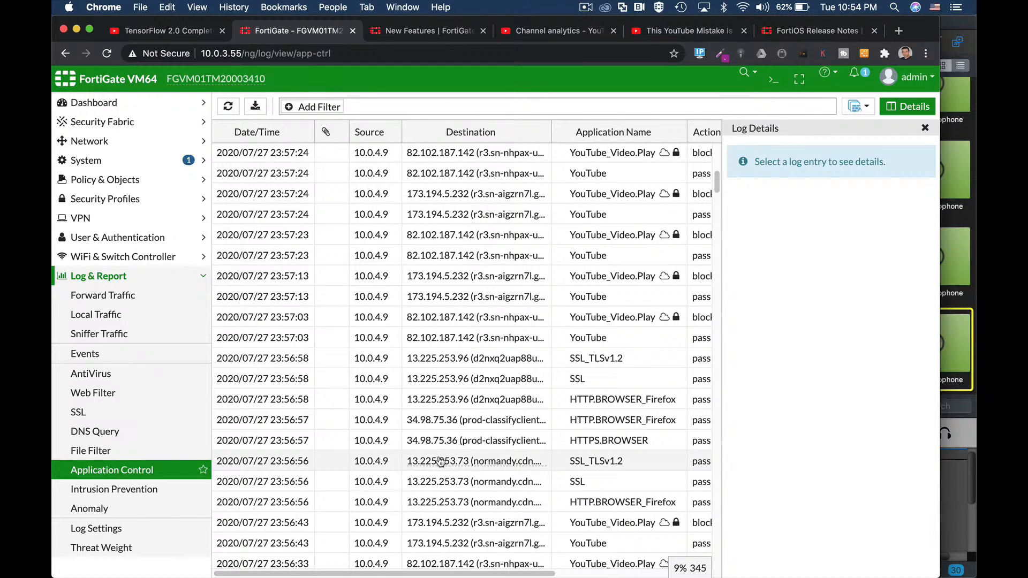
mouse_move(439, 461)
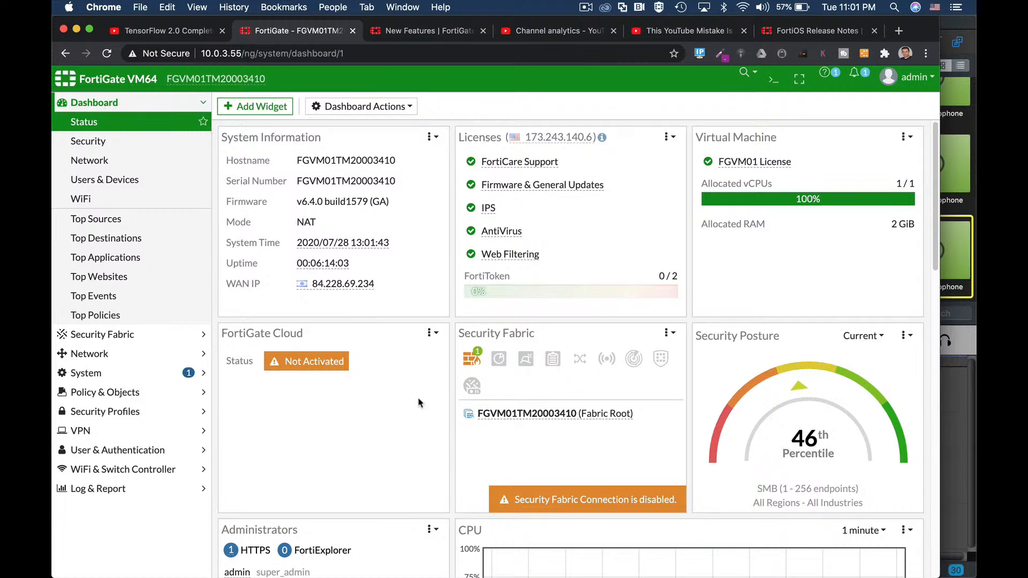
Open the dashboard's widget selection and look through its categories from FortiView to WiFi
click(284, 113)
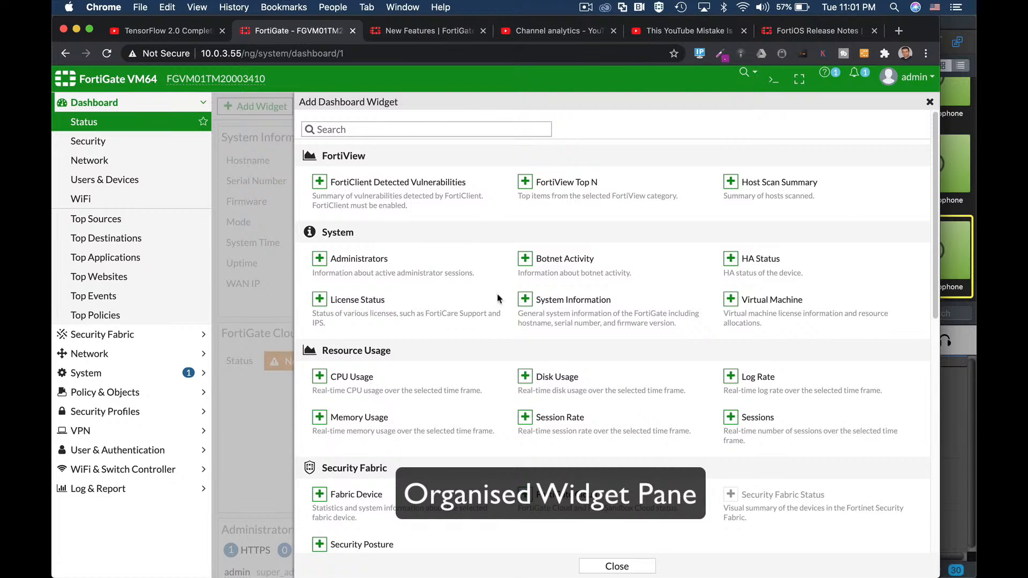
scroll(511, 294, down, 6)
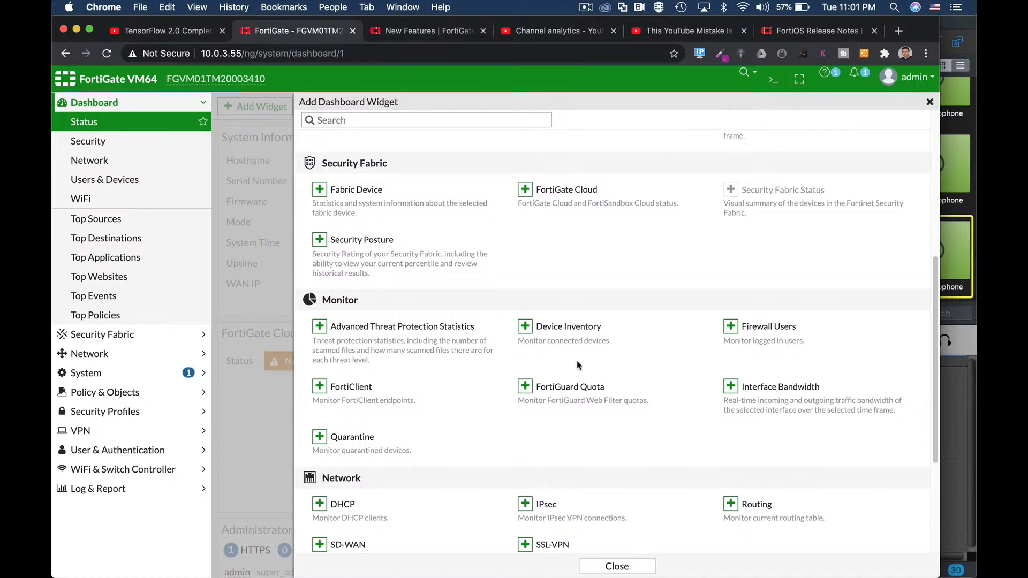
scroll(578, 367, down, 3)
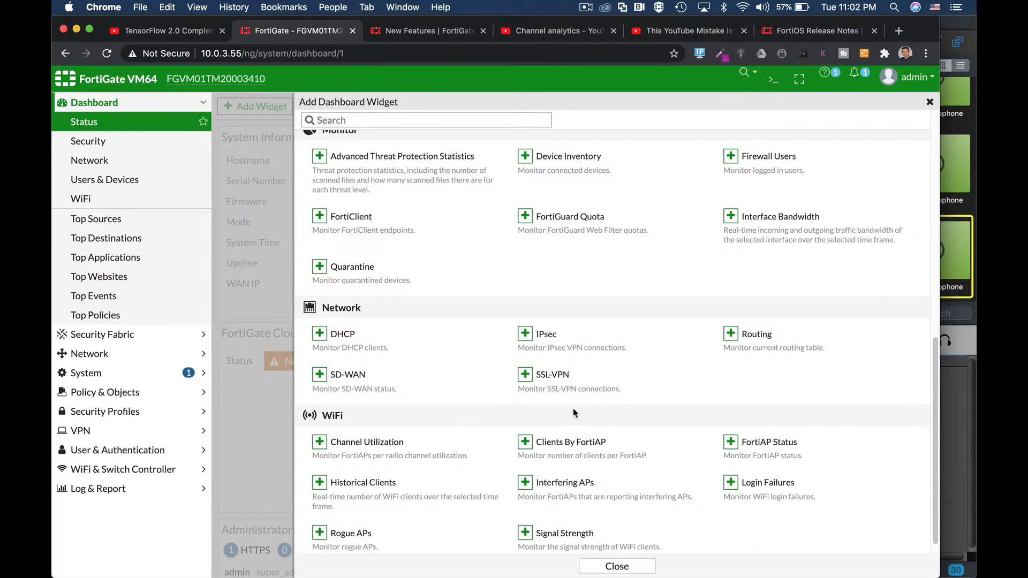
scroll(564, 407, down, 1)
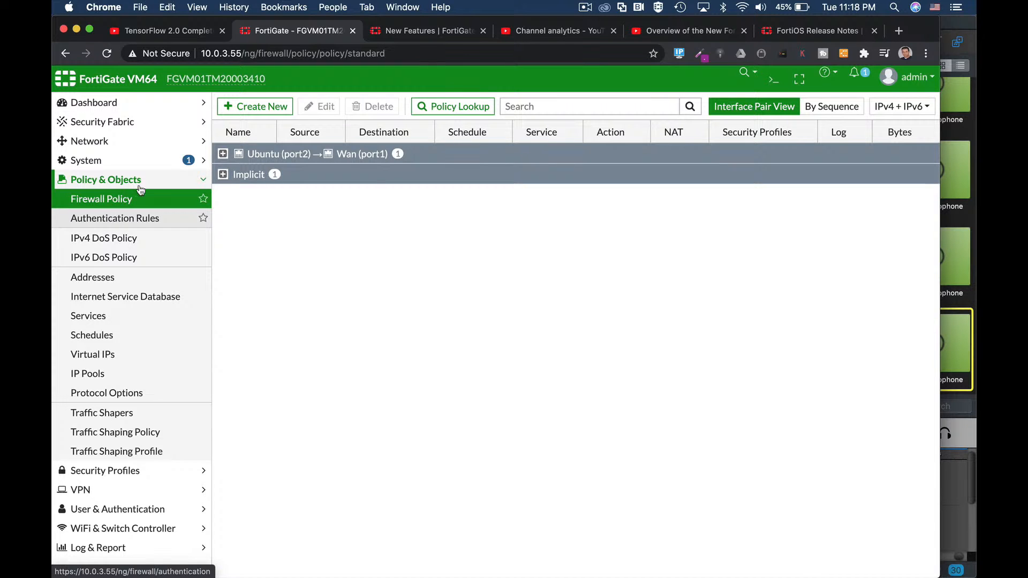
Start a new firewall policy and open the IPv4 and IPv6 address creation forms from its source selection to view their fields
click(228, 109)
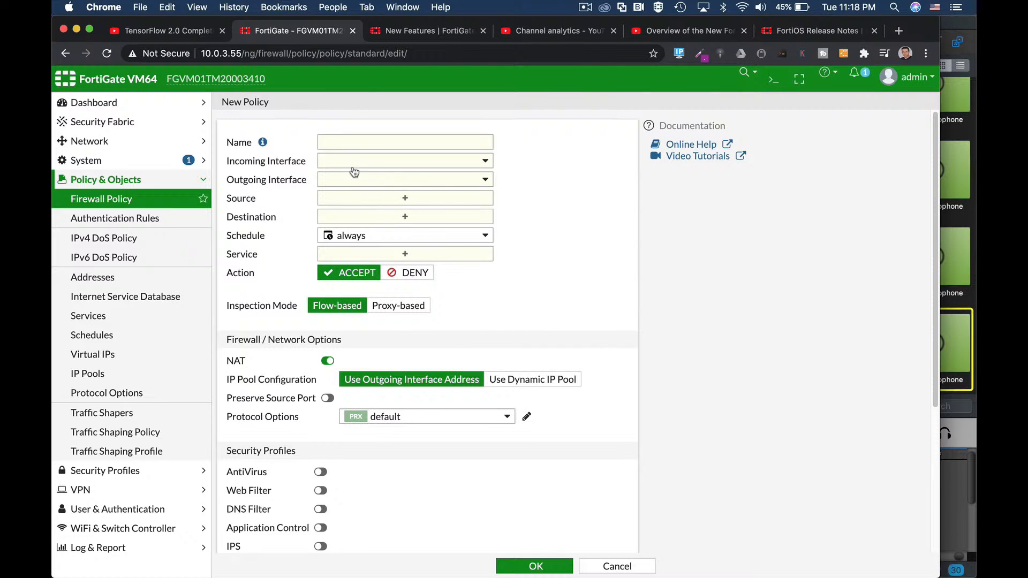
click(408, 199)
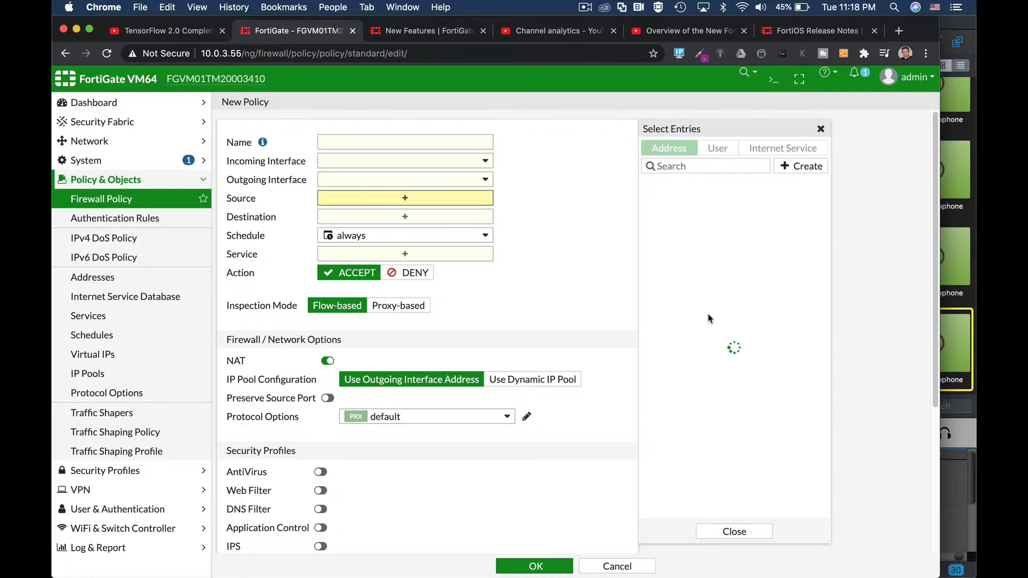
click(801, 166)
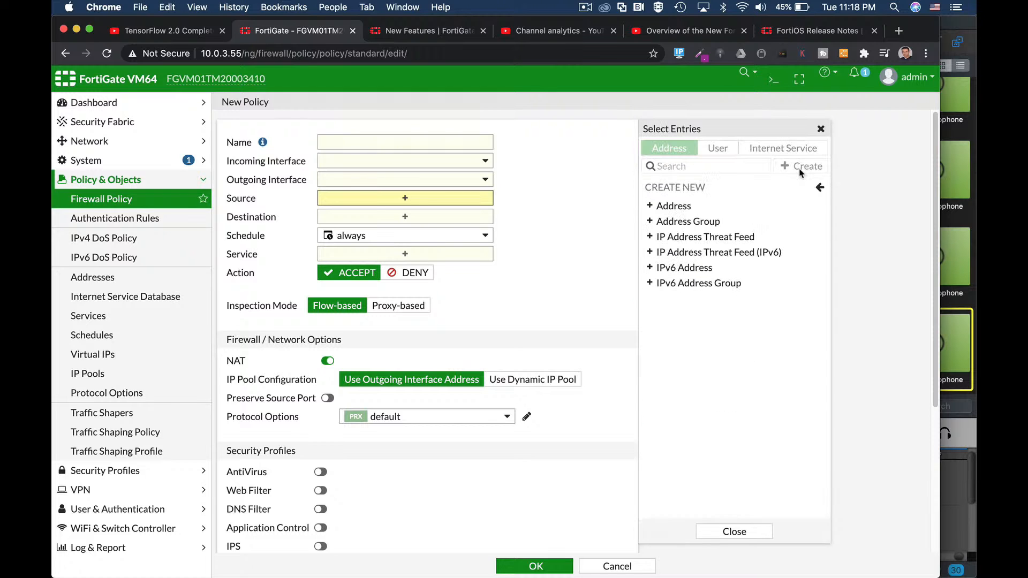
click(674, 206)
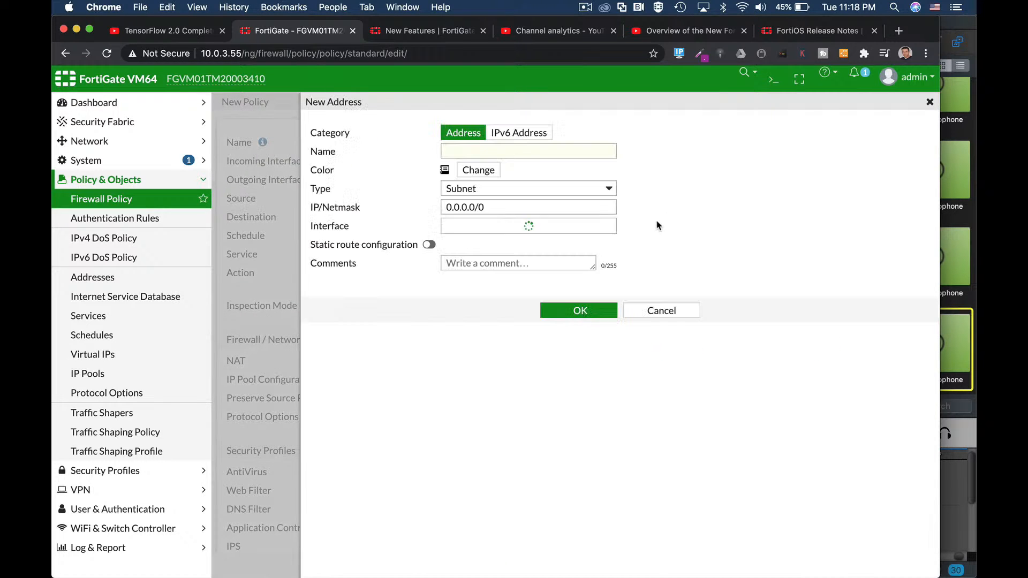
click(687, 311)
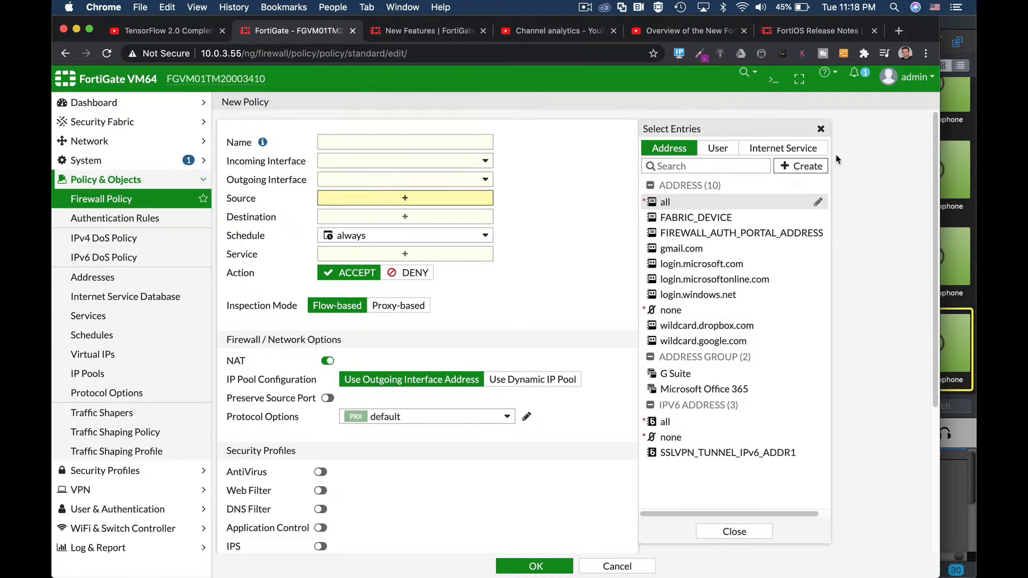
click(805, 173)
click(679, 274)
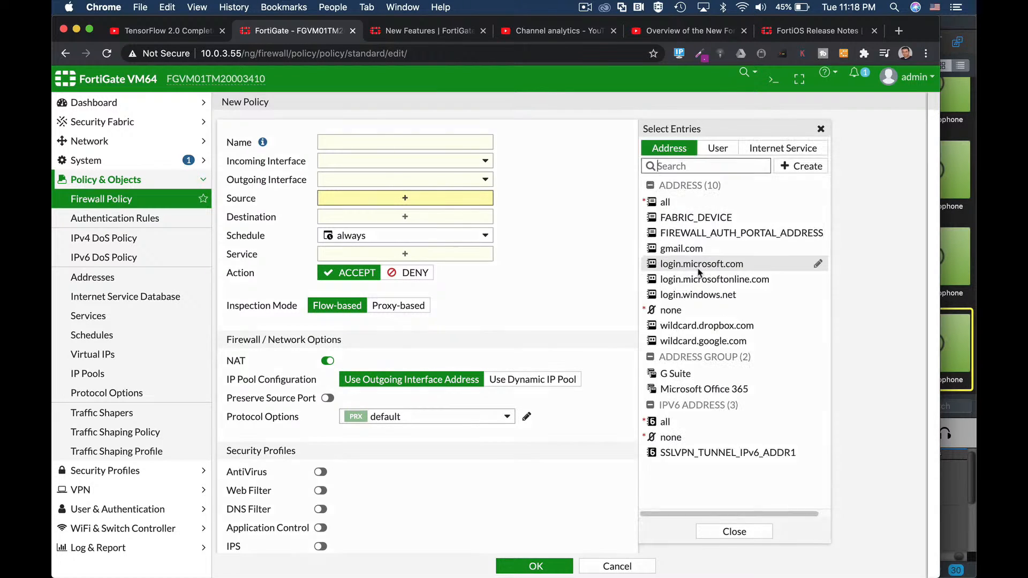
click(440, 151)
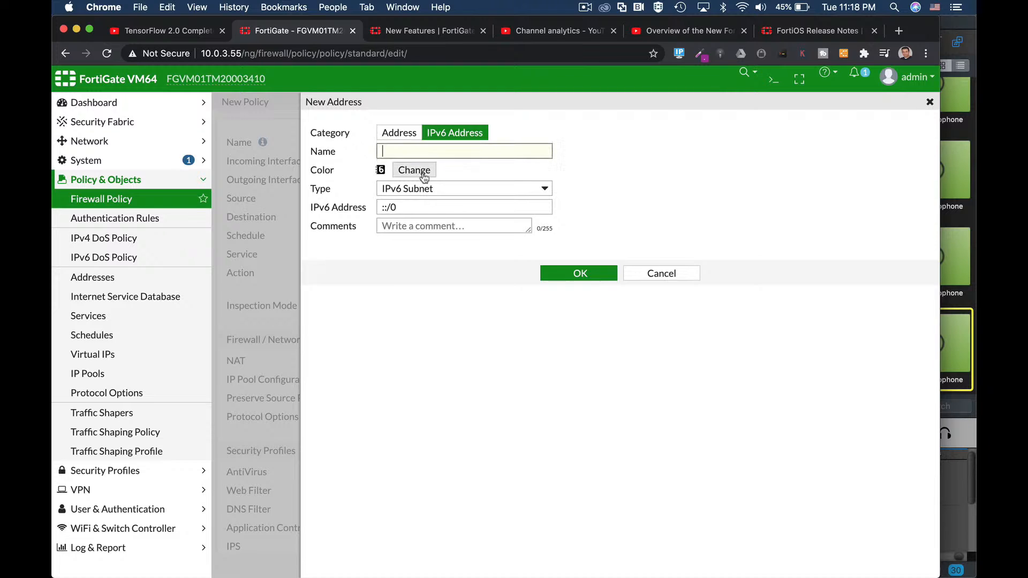
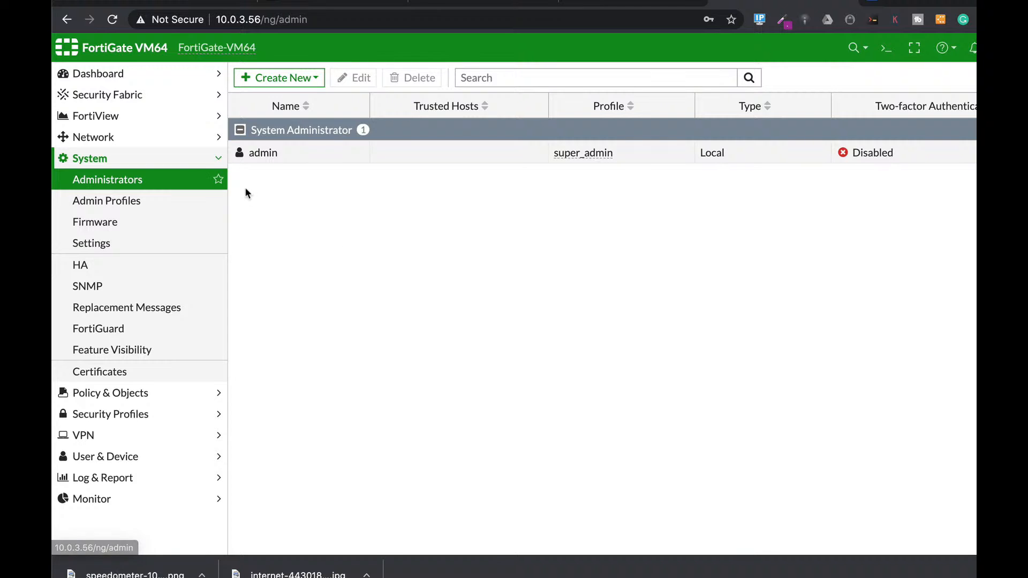
Open the admin account for editing and enable two-factor authentication and trusted host restriction to view their options
click(318, 160)
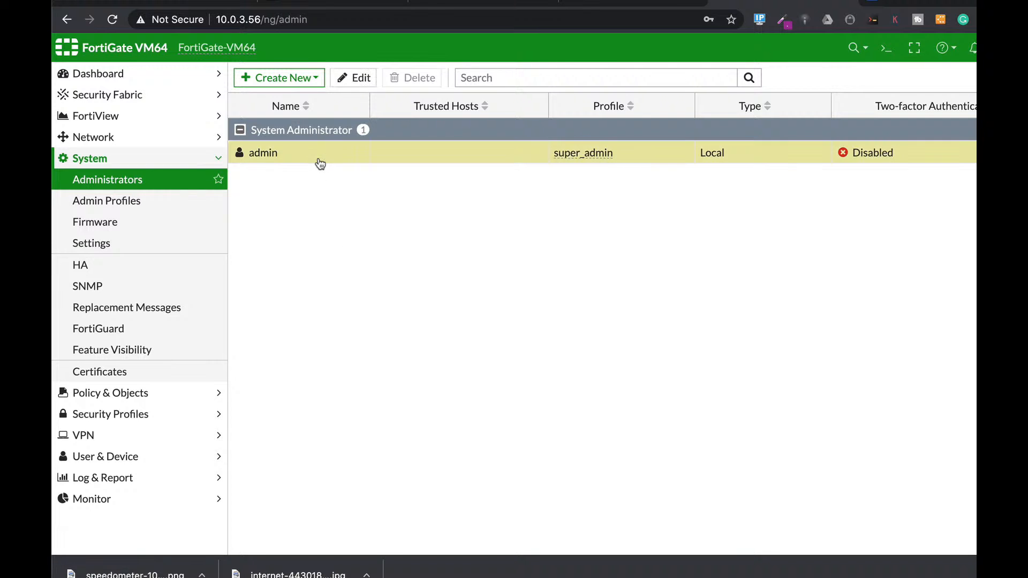
click(356, 78)
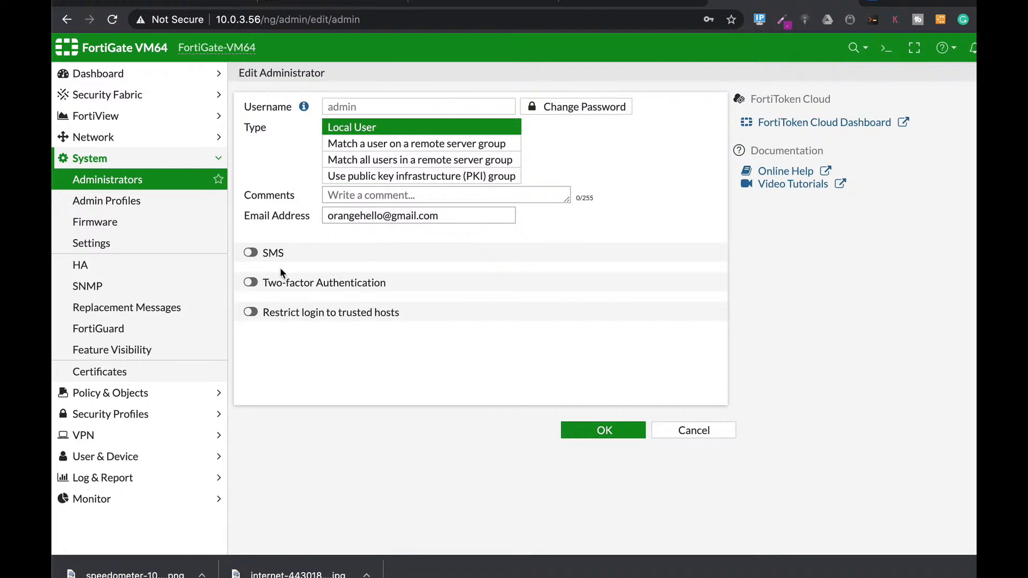
click(250, 283)
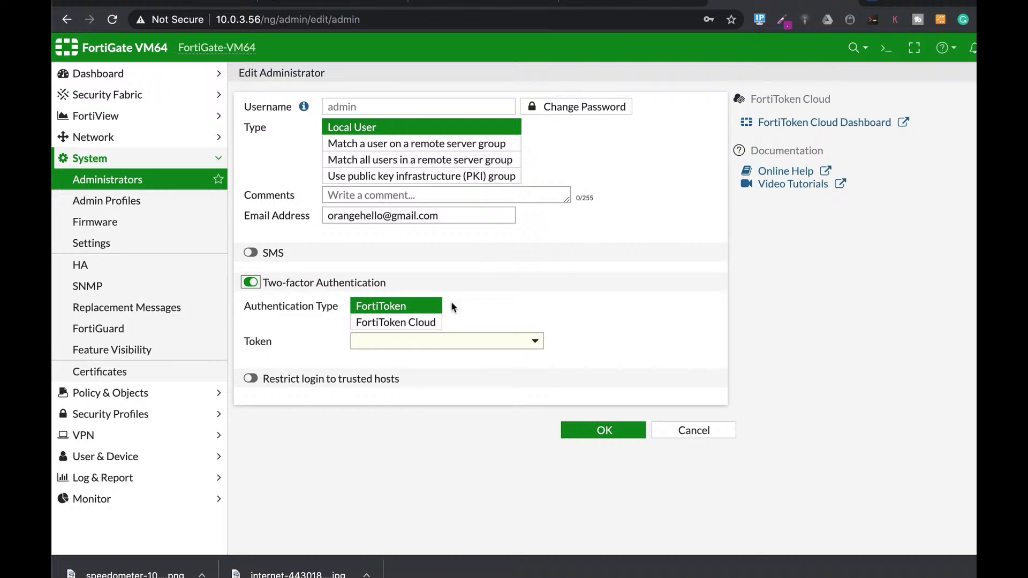
click(294, 377)
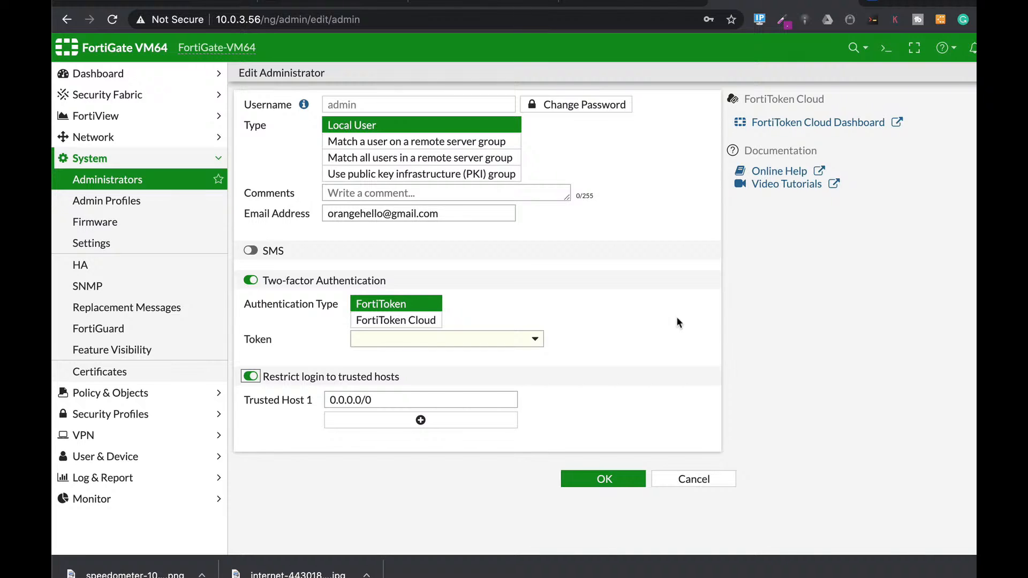
key(Tab)
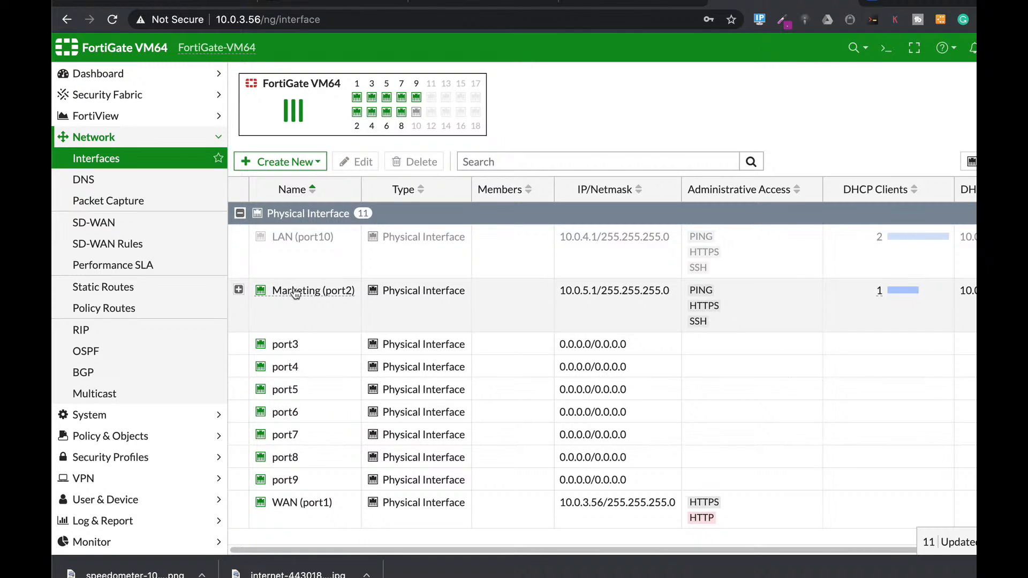
Open the port3 interface for editing and give it the alias sales and the LAN role
mouse_move(295, 292)
mouse_move(394, 117)
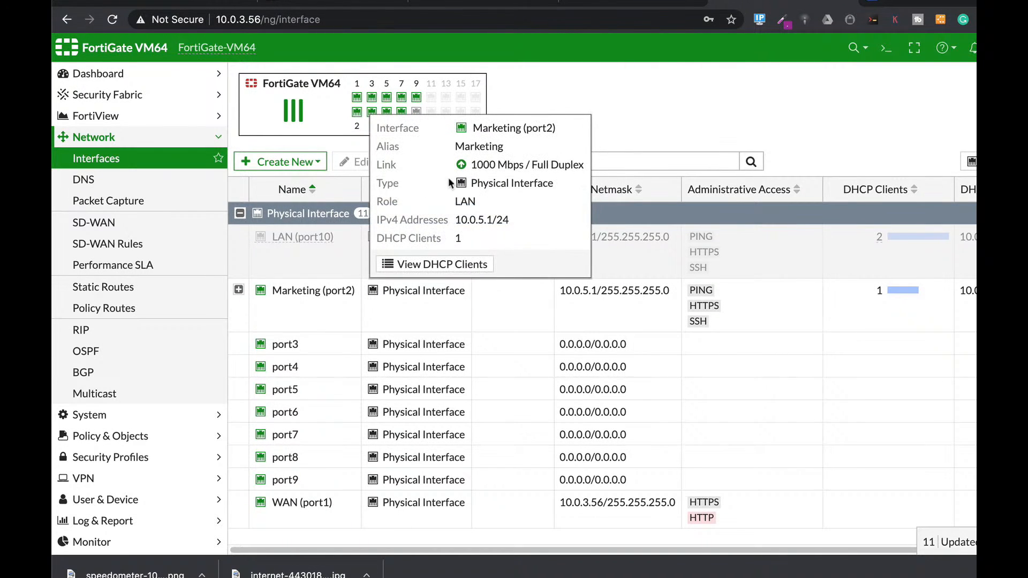
click(317, 348)
click(361, 167)
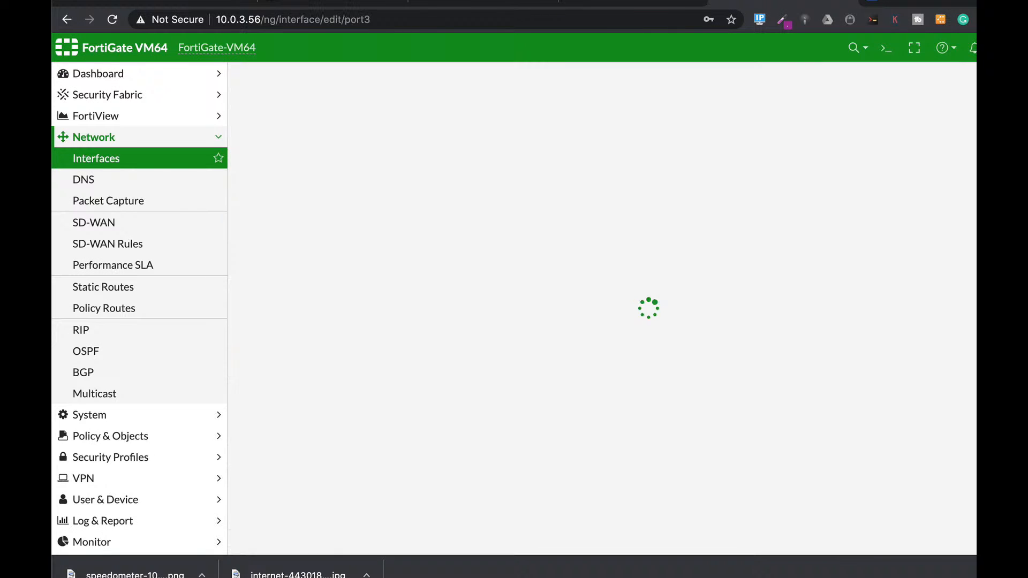
click(361, 123)
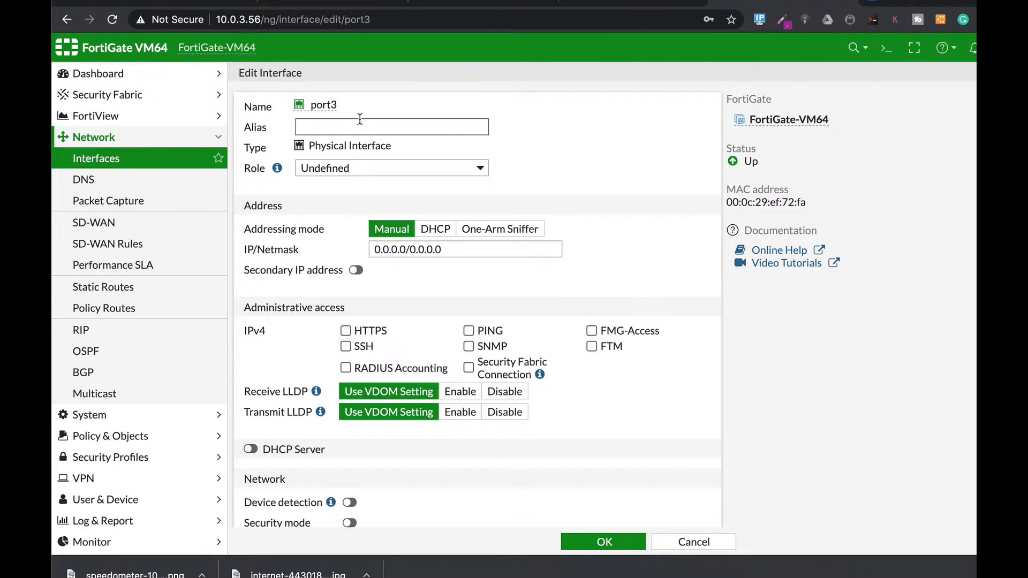
text(sales)
click(436, 164)
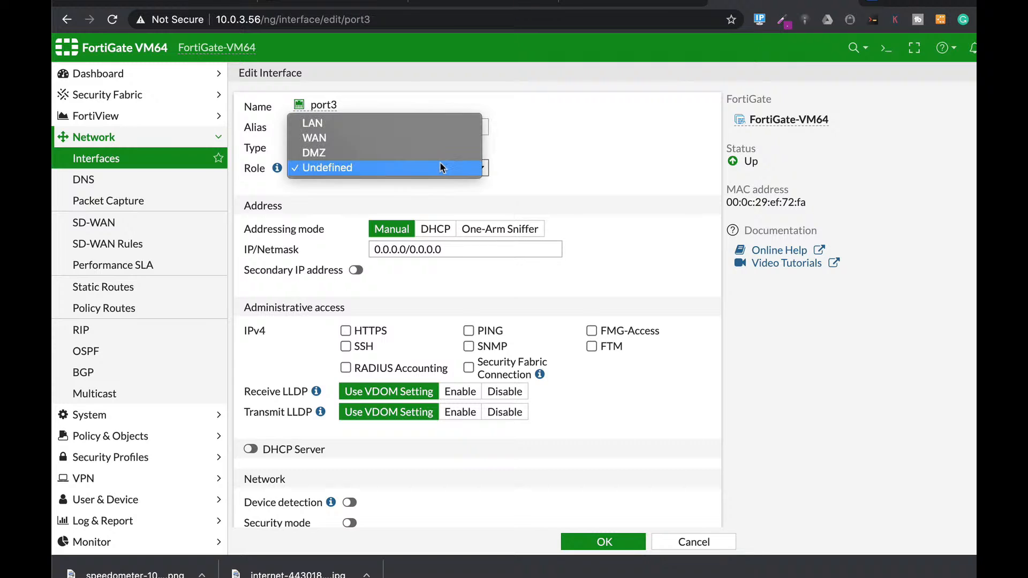
click(397, 126)
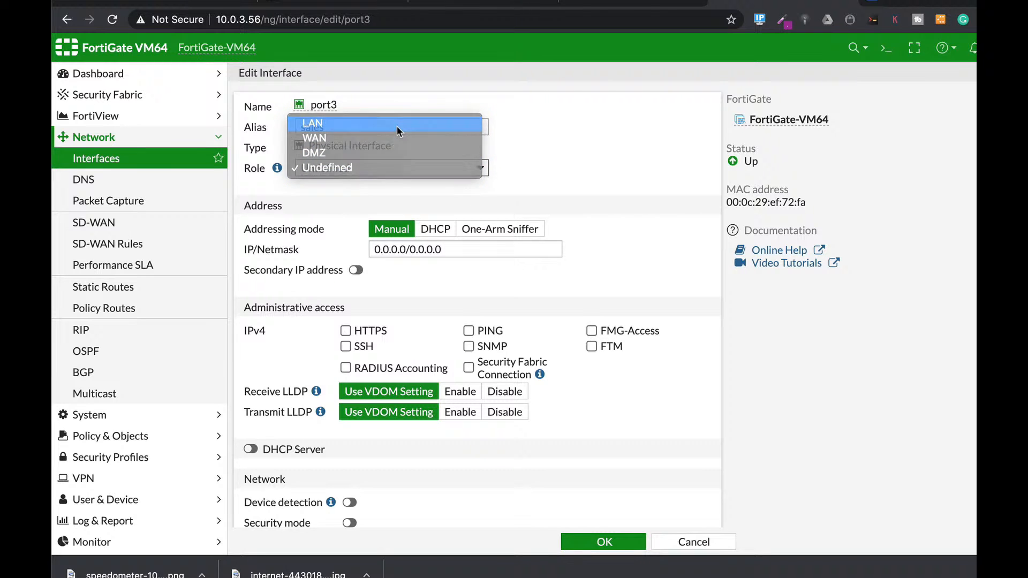
Set port3's IP/netmask to 10.0.9.1/24 and allow HTTPS and SSH administrative access
triple_click(537, 251)
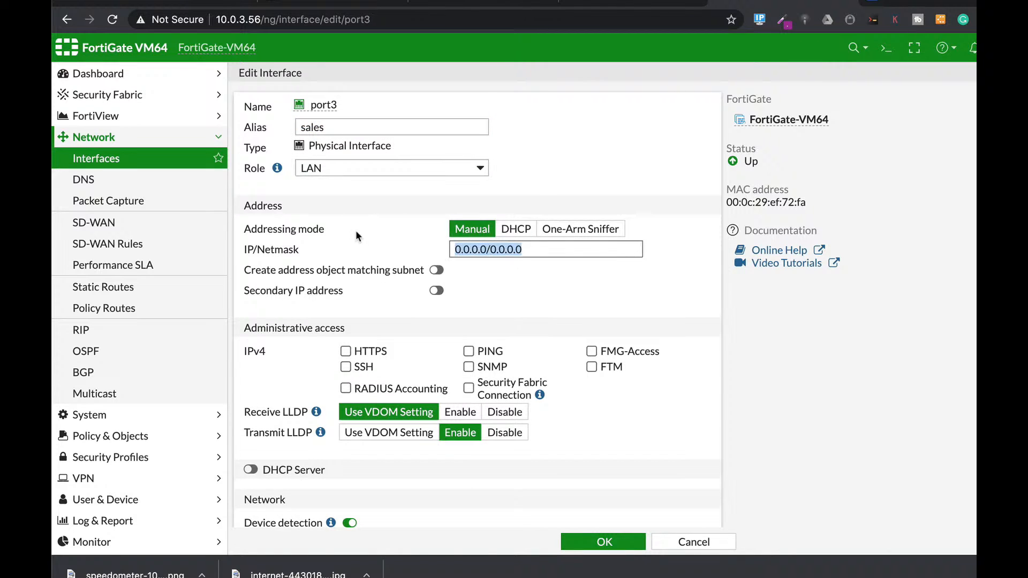
text(10.0)
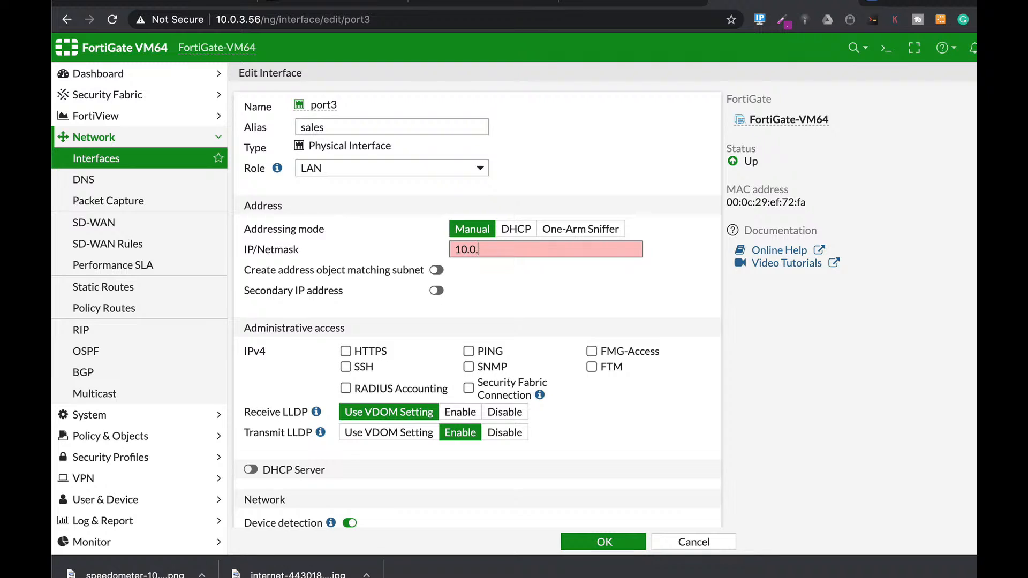
text(.9.1/24)
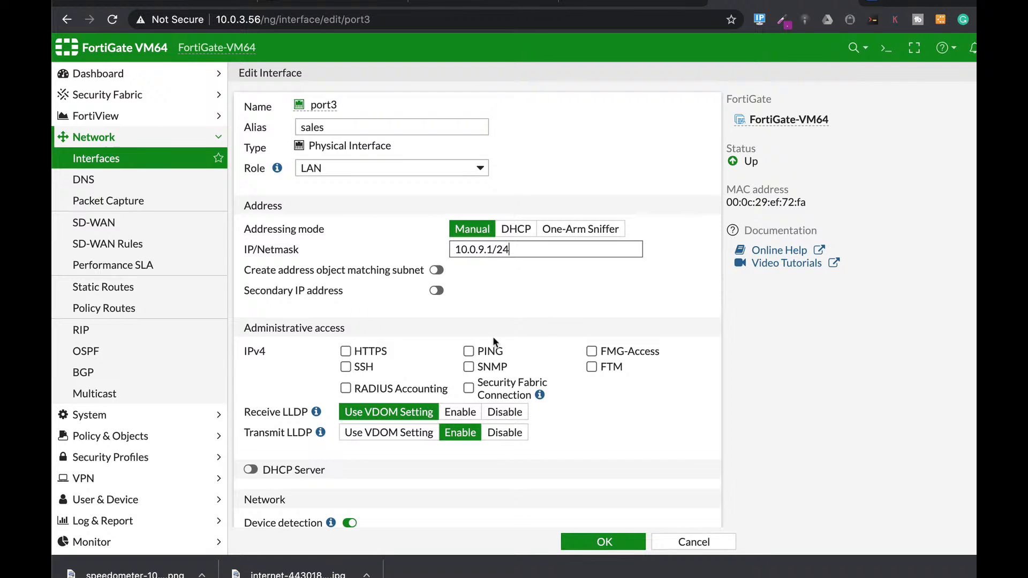
scroll(509, 343, down, 2)
click(346, 275)
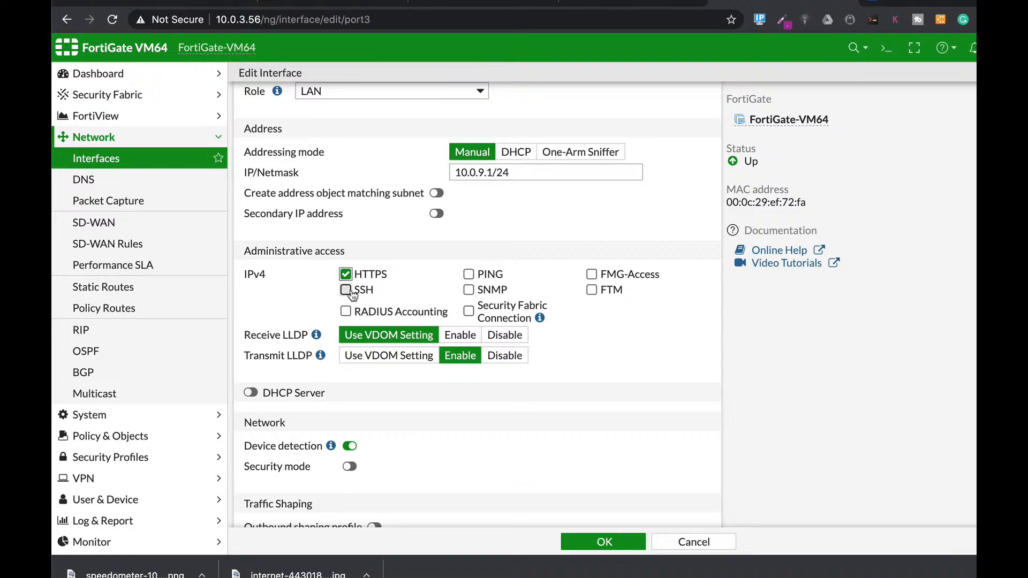
click(349, 292)
Enable the DHCP server on port3 with the address range 10.0.9.2-10.0.9.10 and save the interface
scroll(423, 414, down, 1)
scroll(438, 428, down, 2)
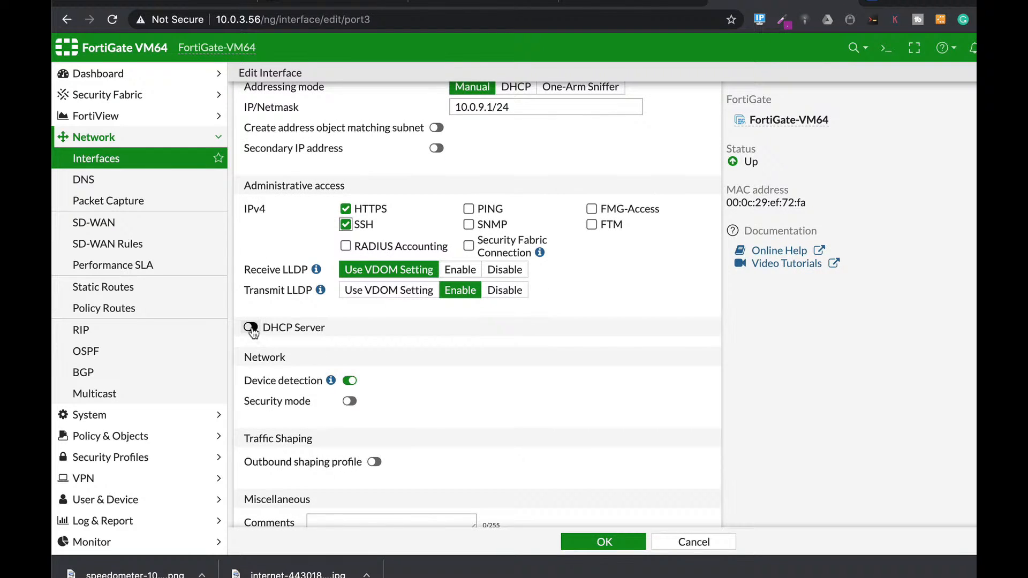
click(251, 327)
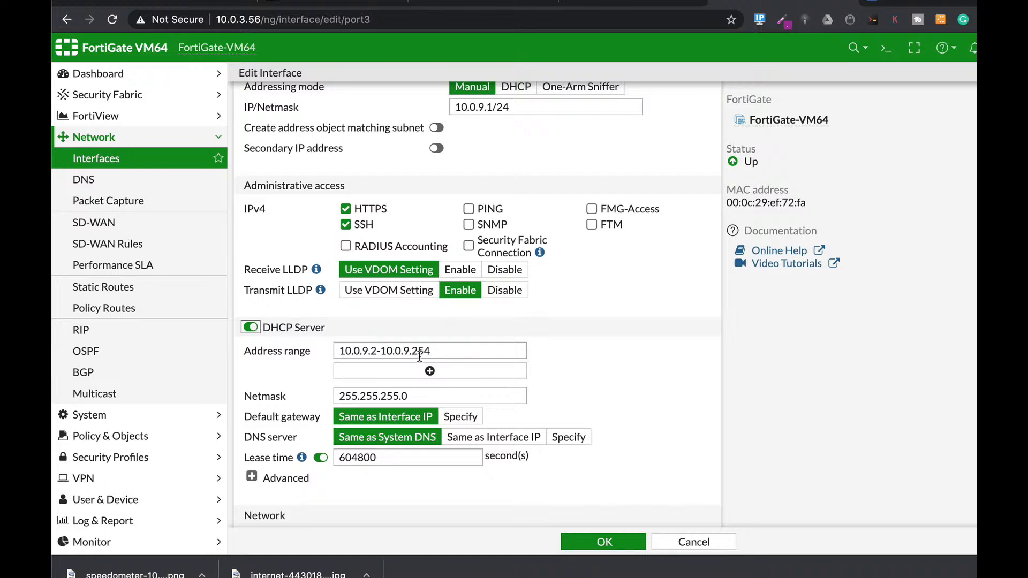
drag(419, 351, 456, 350)
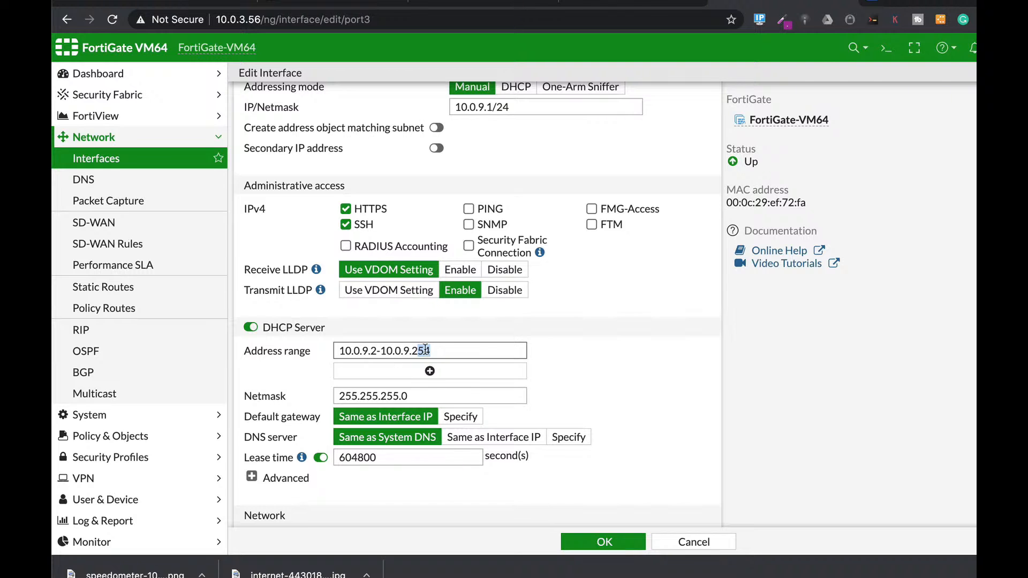
drag(415, 350, 442, 350)
text(10)
scroll(609, 385, down, 3)
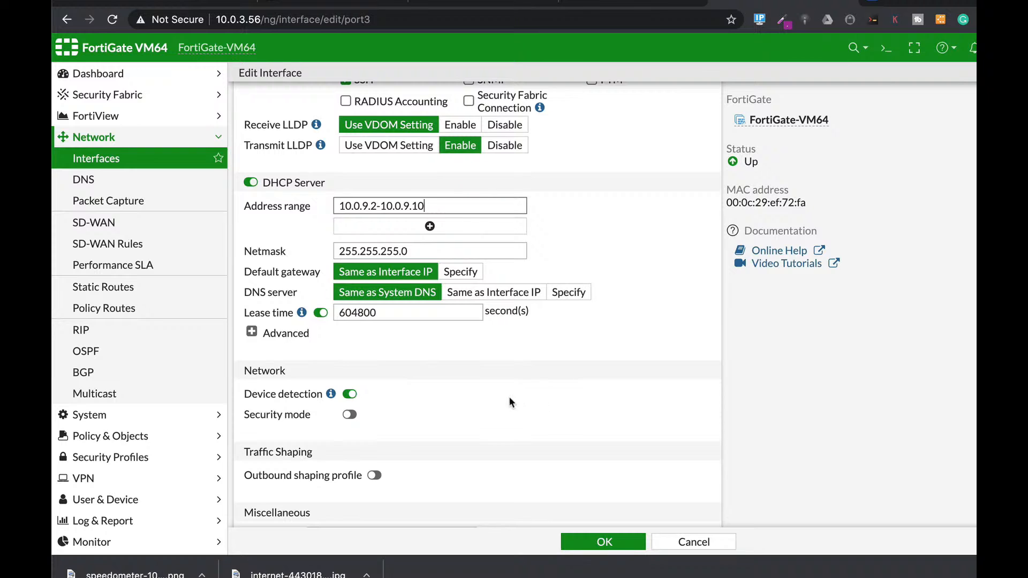
scroll(483, 393, down, 1)
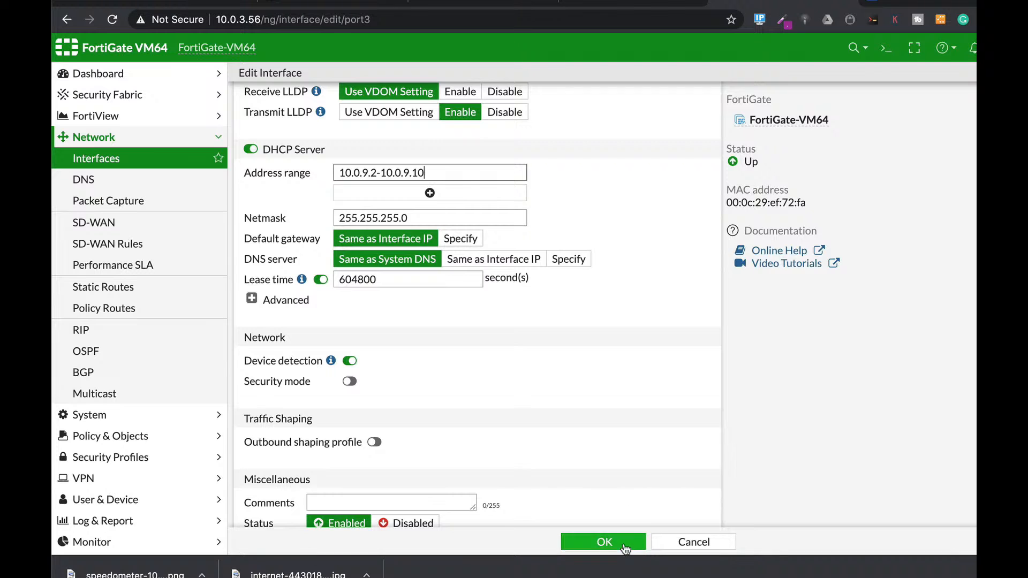
click(604, 542)
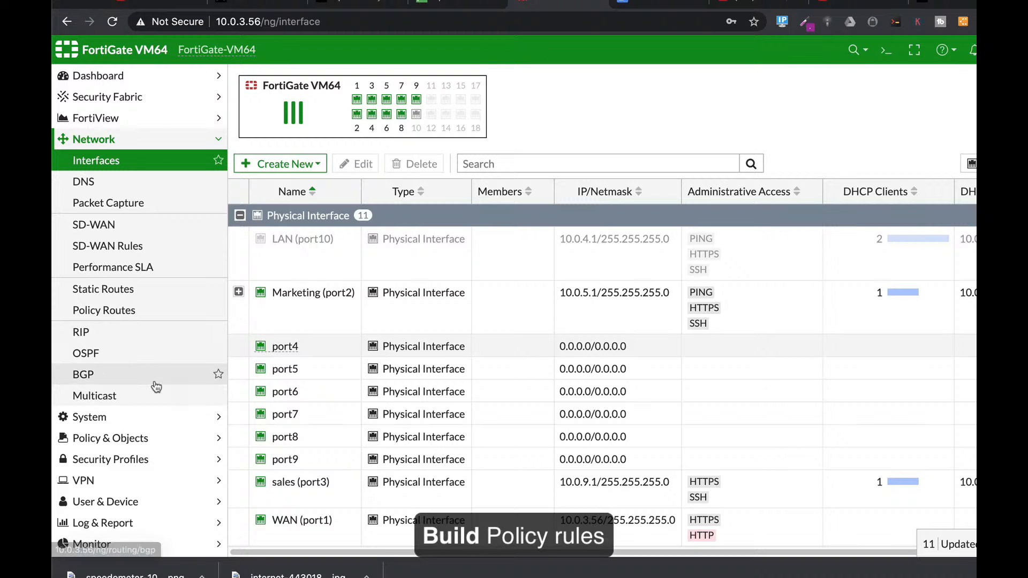
Start a new IPv4 policy named sales with sales (port3) as the incoming interface
click(110, 439)
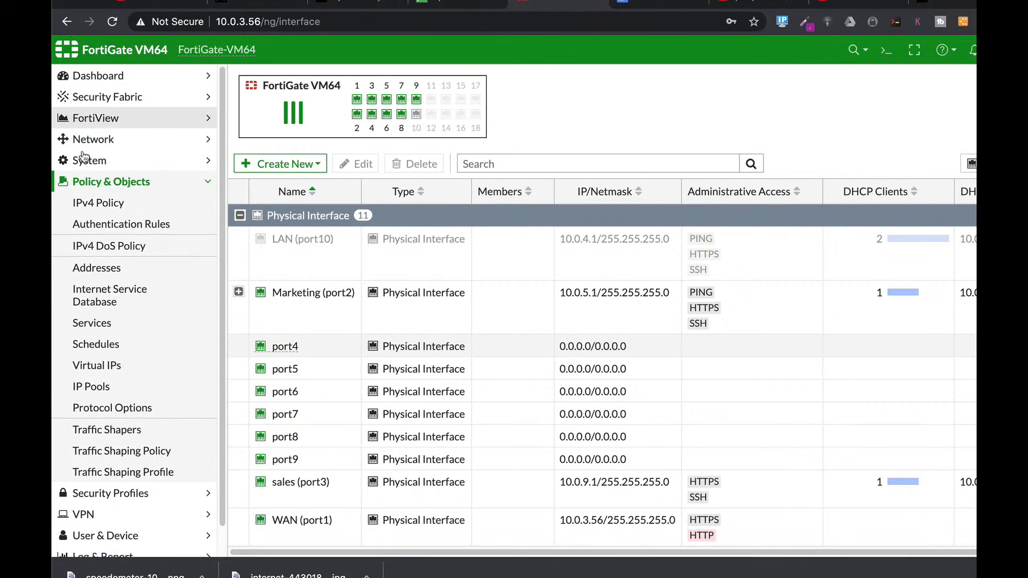
click(89, 209)
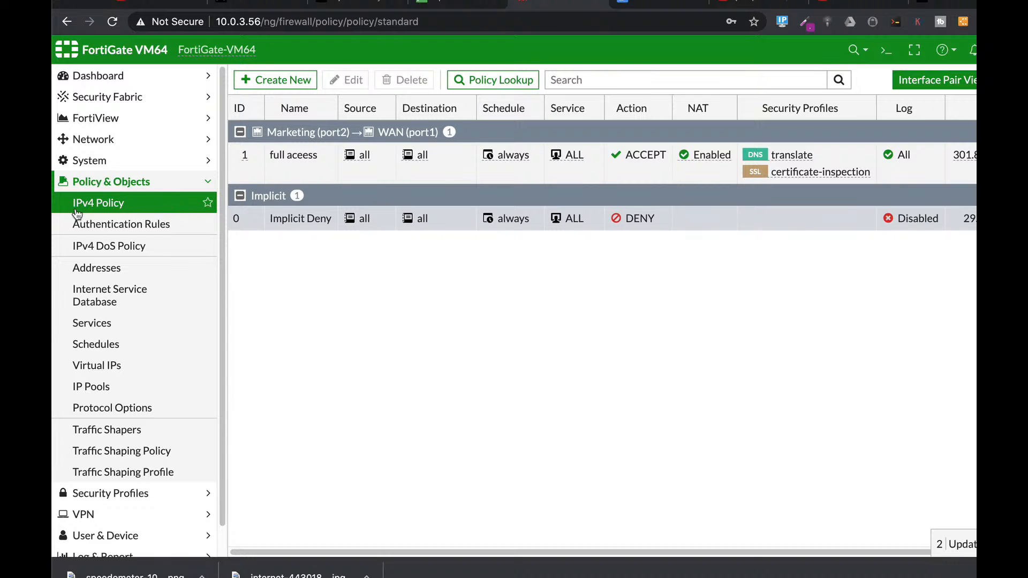
click(298, 80)
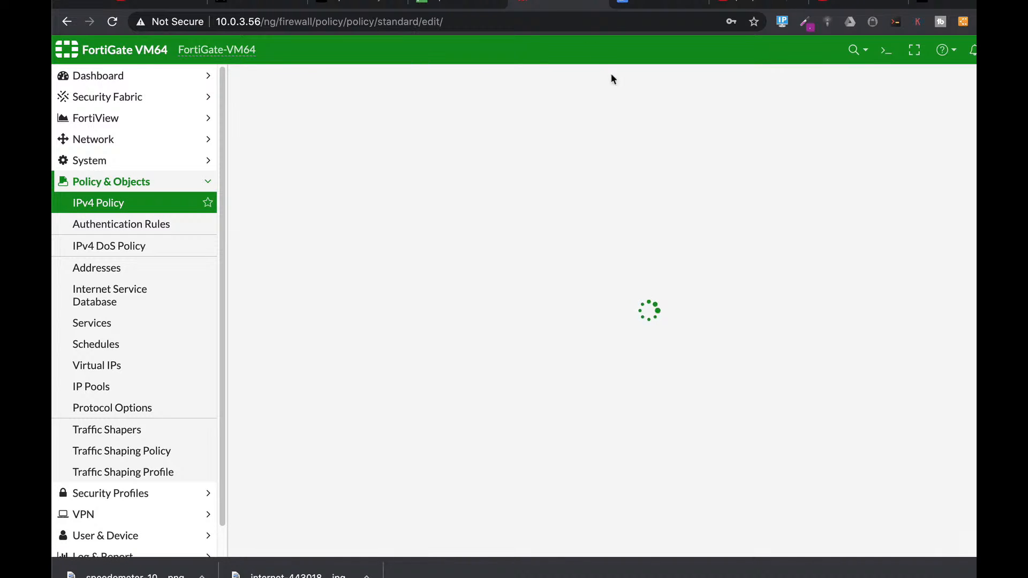
click(400, 115)
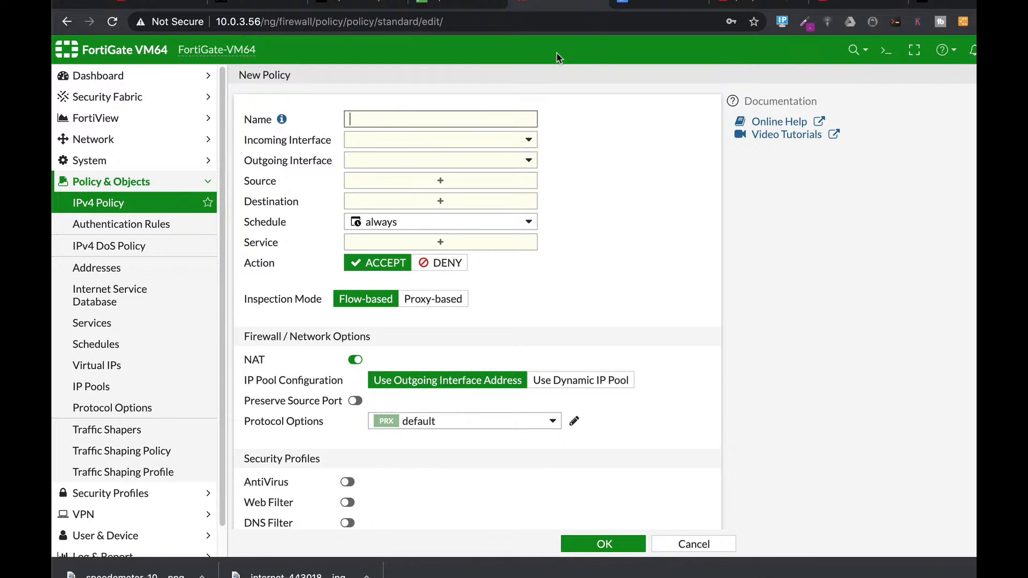
text(sales)
click(477, 138)
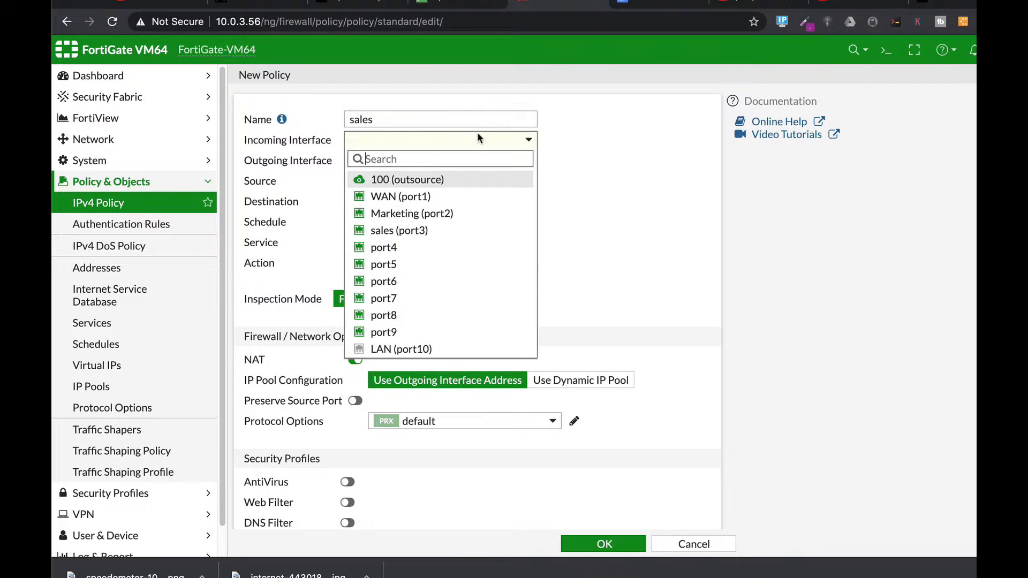
click(413, 230)
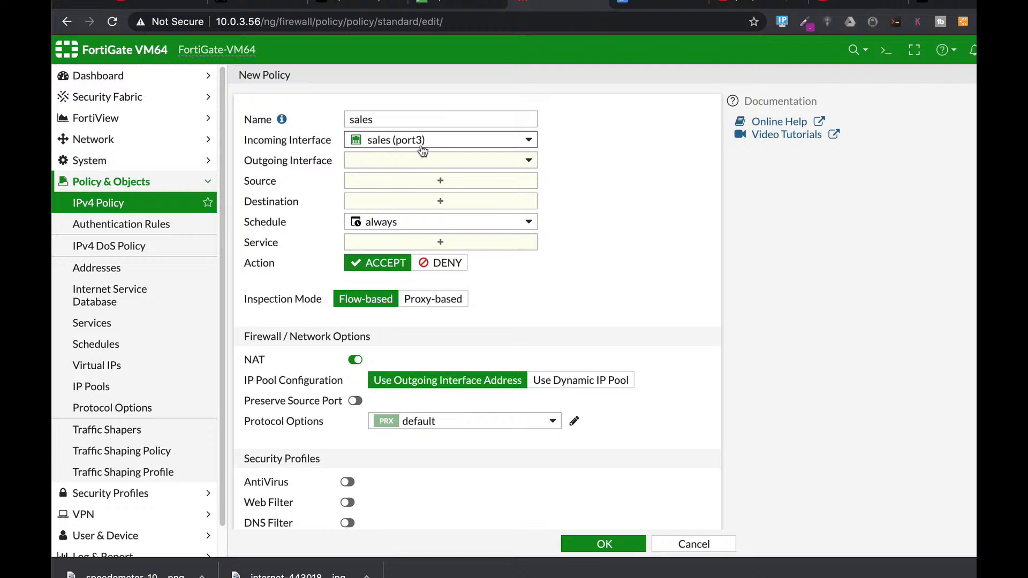
Set the sales policy's outgoing interface to WAN (port1), with source all, destination all and service ALL
click(389, 162)
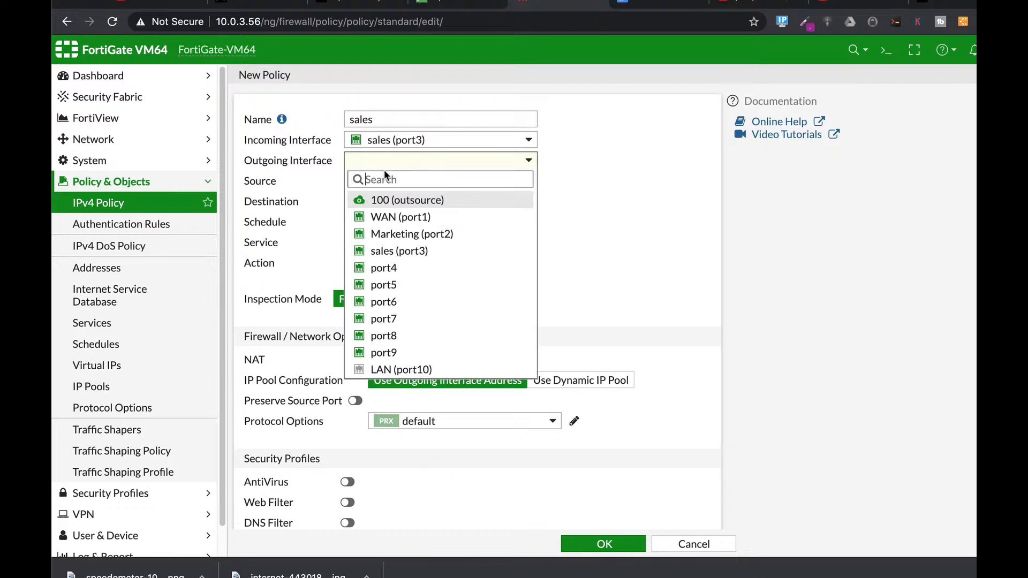
click(382, 217)
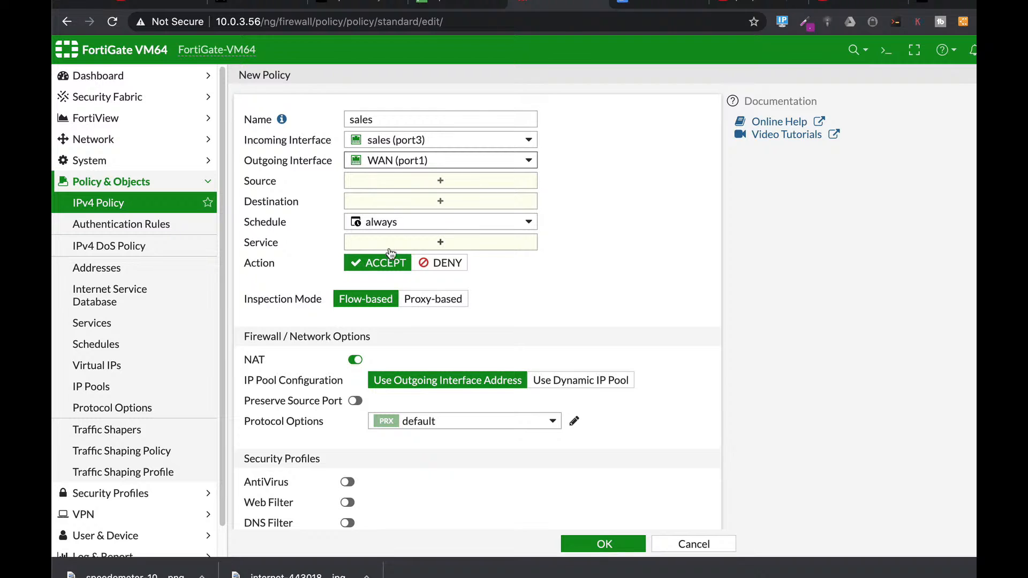
click(477, 186)
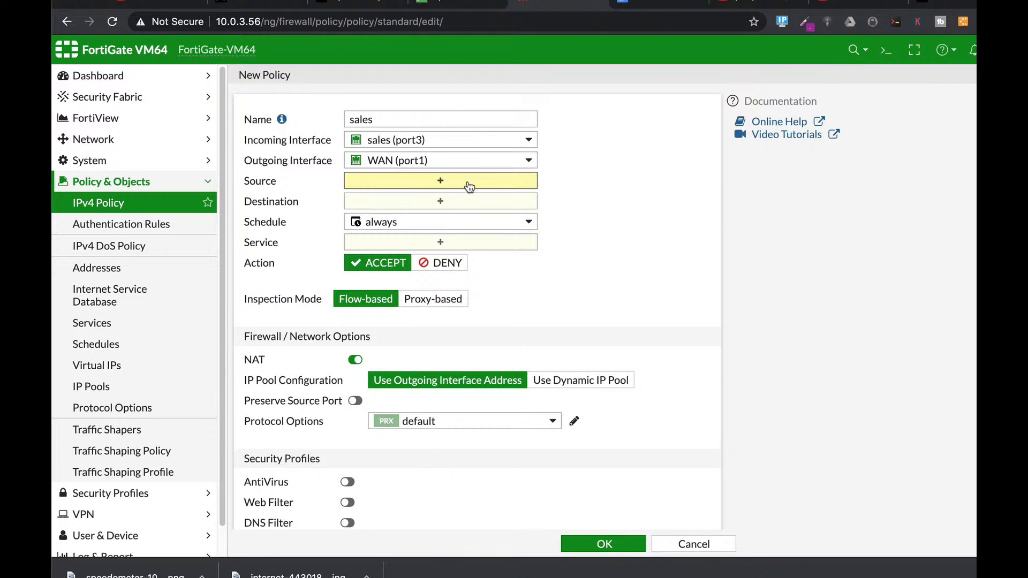
click(765, 188)
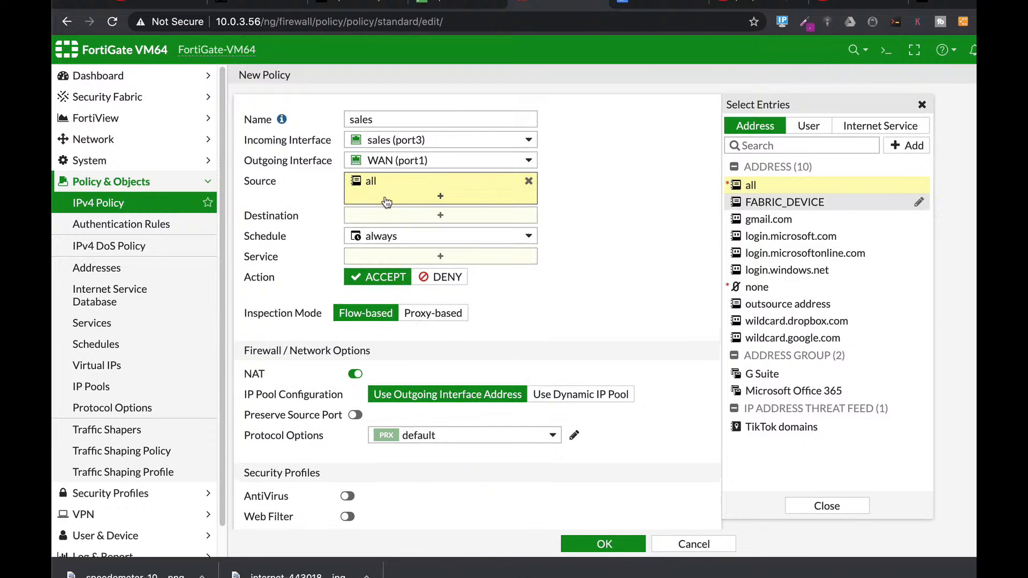
click(749, 188)
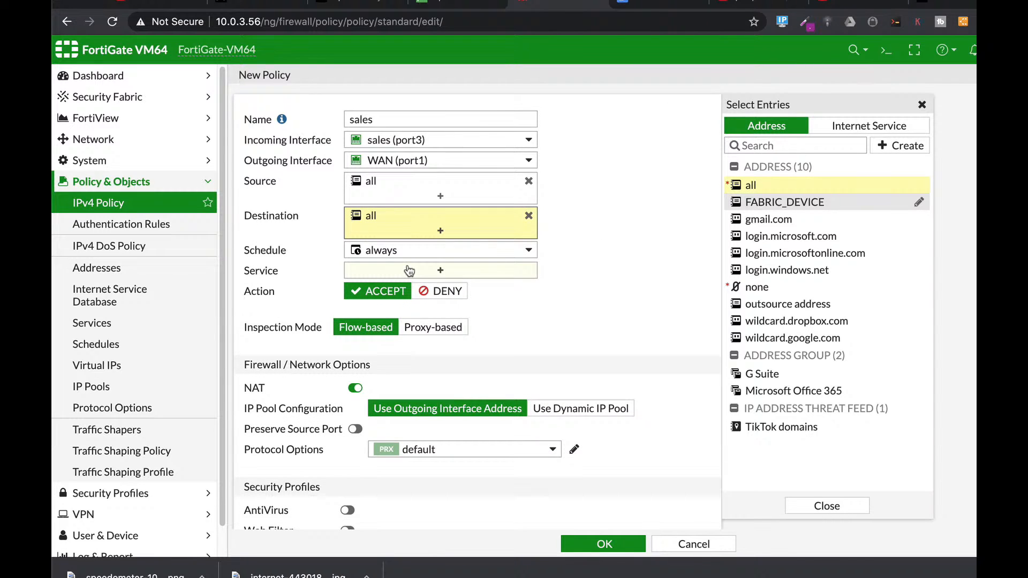
click(440, 277)
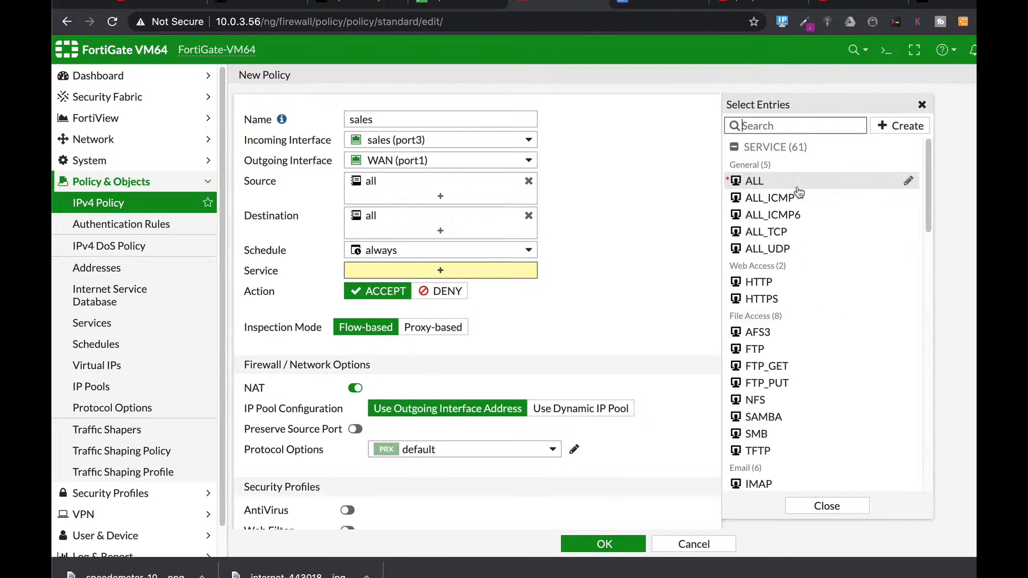
click(756, 182)
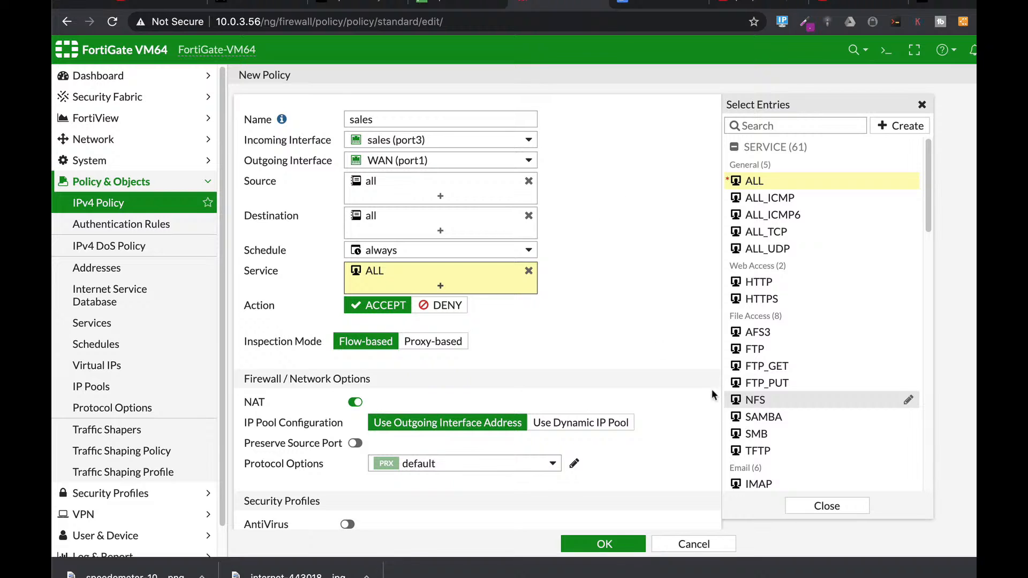
Log all sessions for the sales policy's allowed traffic and save the policy
scroll(610, 332, down, 6)
scroll(356, 131, up, 1)
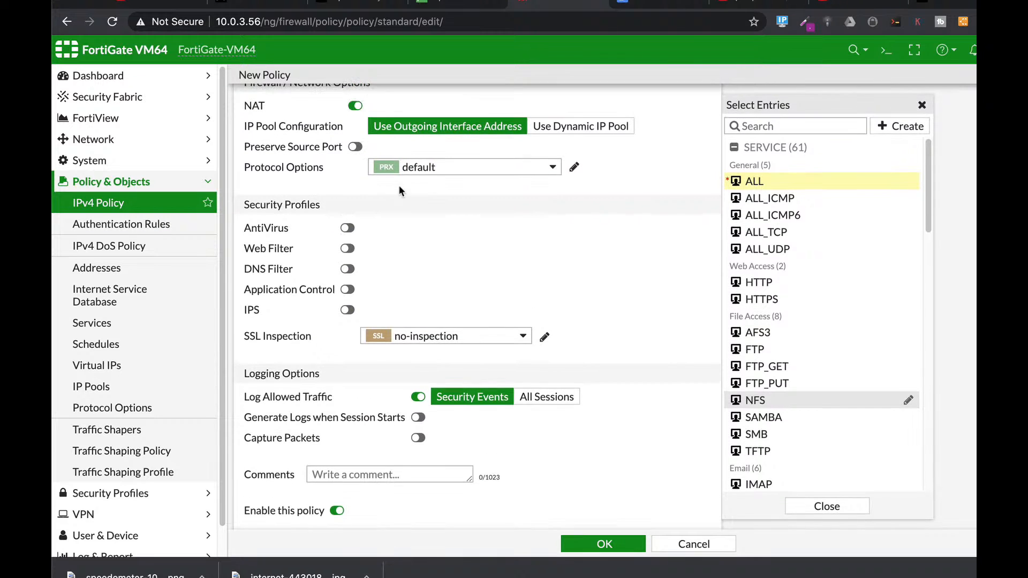
scroll(535, 313, up, 1)
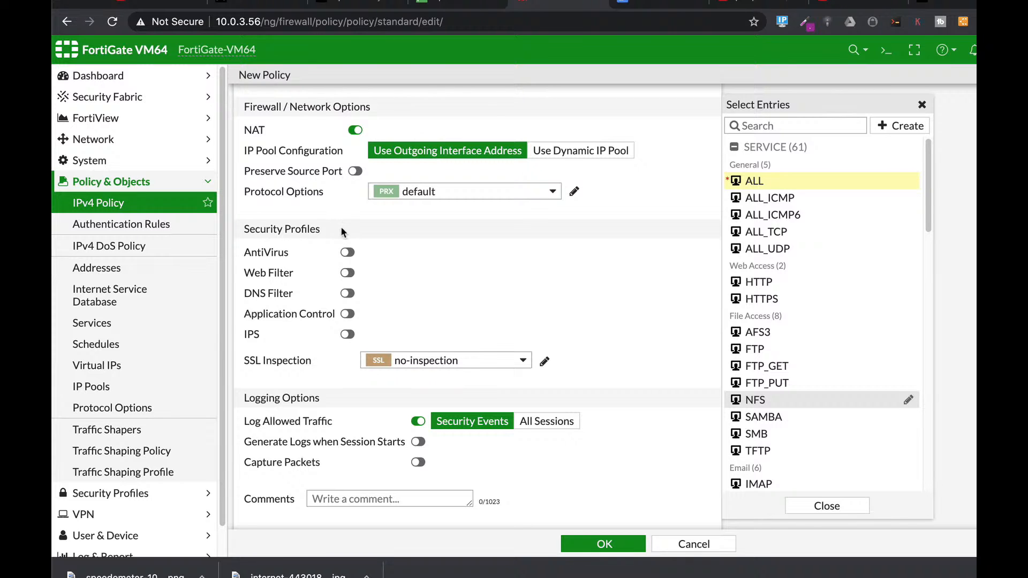
scroll(623, 380, down, 2)
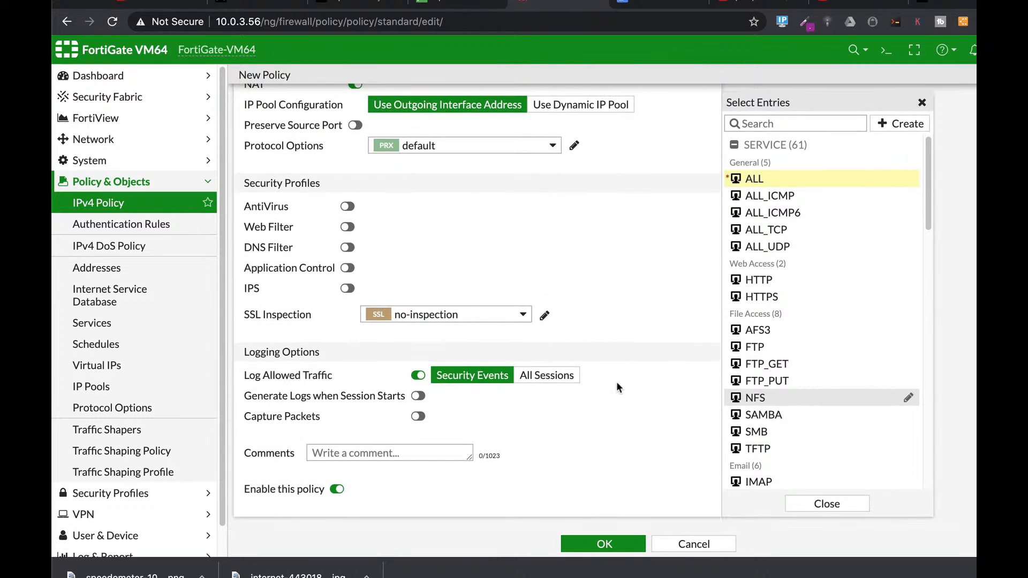
click(536, 377)
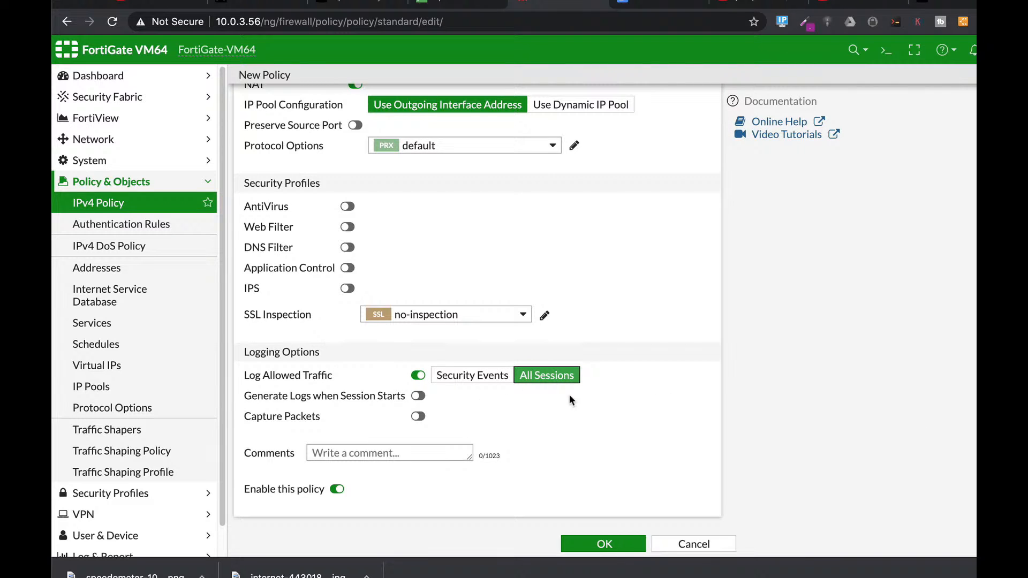
click(611, 545)
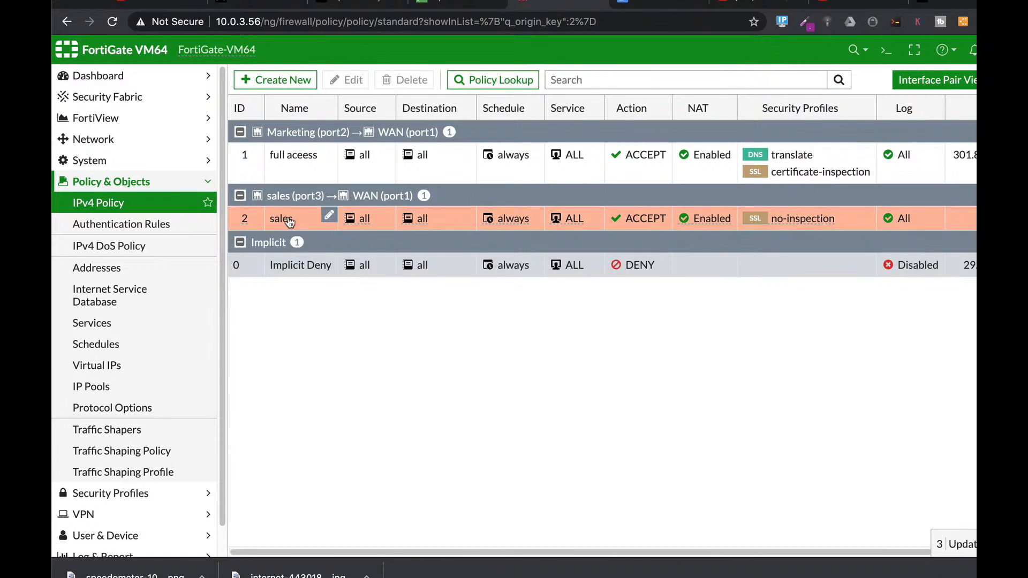
Start a new IPv4 policy named marketing from Marketing (port2) to WAN (port1)
click(288, 87)
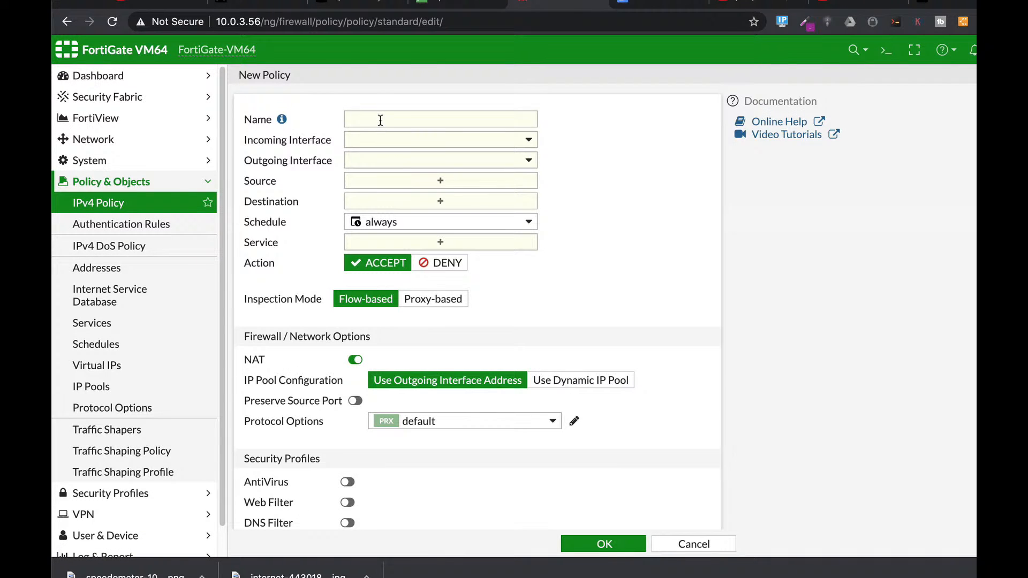
click(380, 120)
text(marketing)
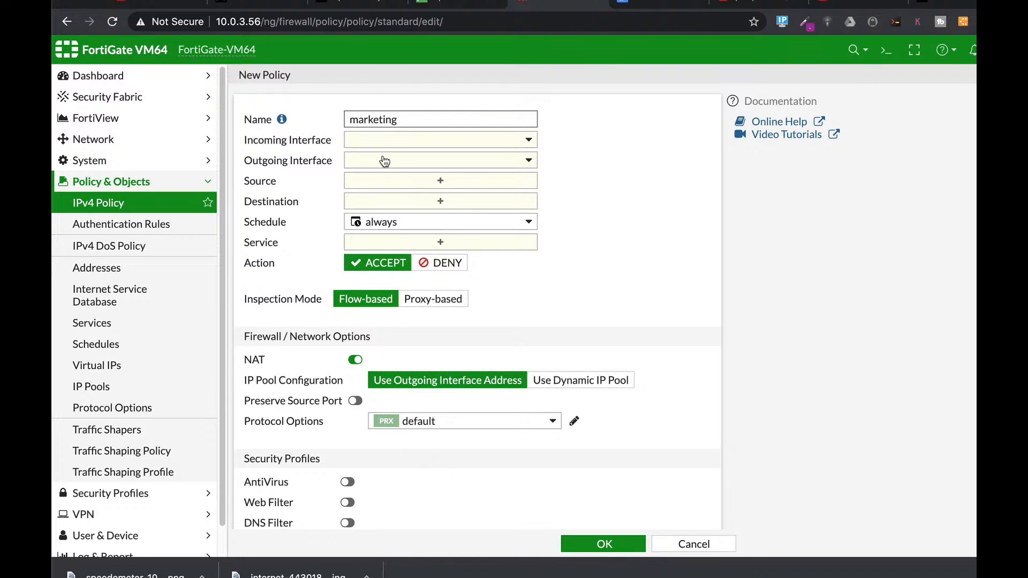
click(383, 140)
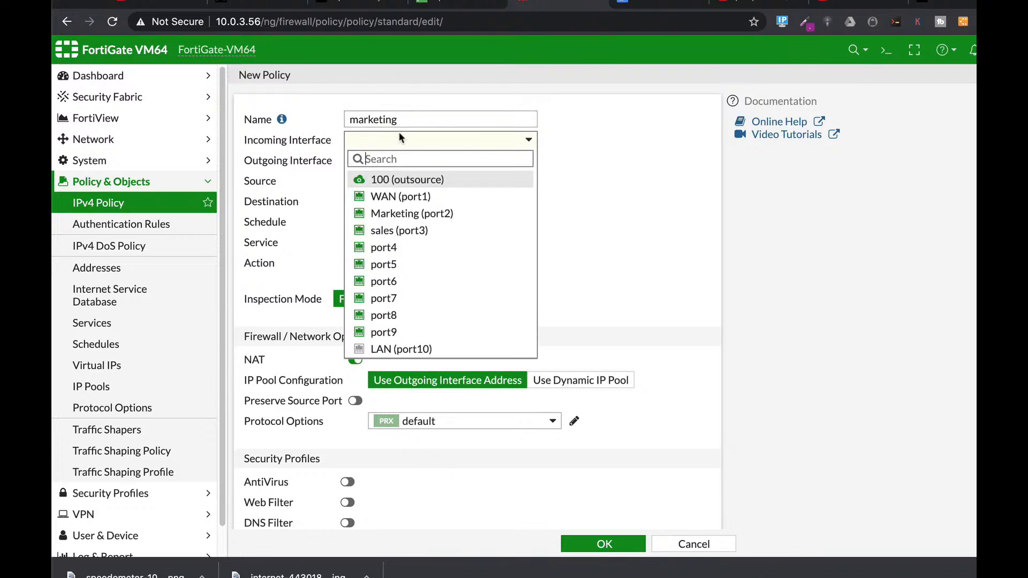
click(400, 214)
click(397, 161)
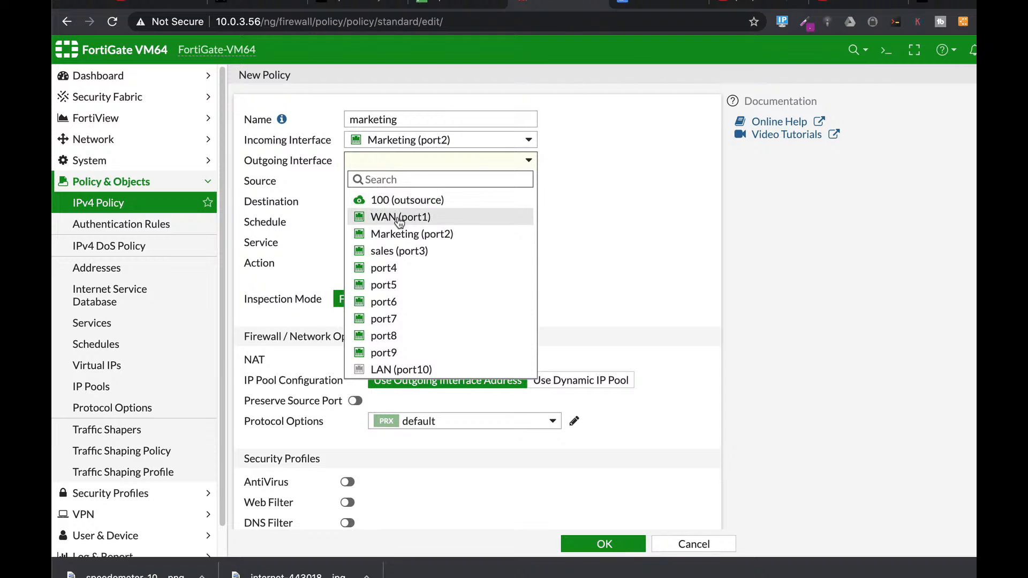
click(398, 216)
Set the marketing policy's source and destination to all and its service to ALL
click(399, 182)
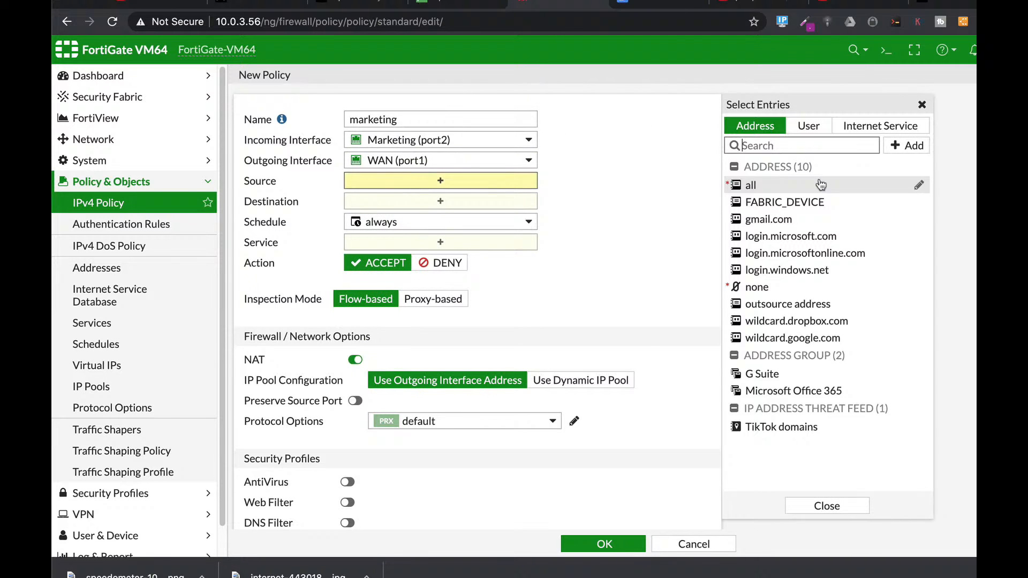
click(763, 186)
click(373, 222)
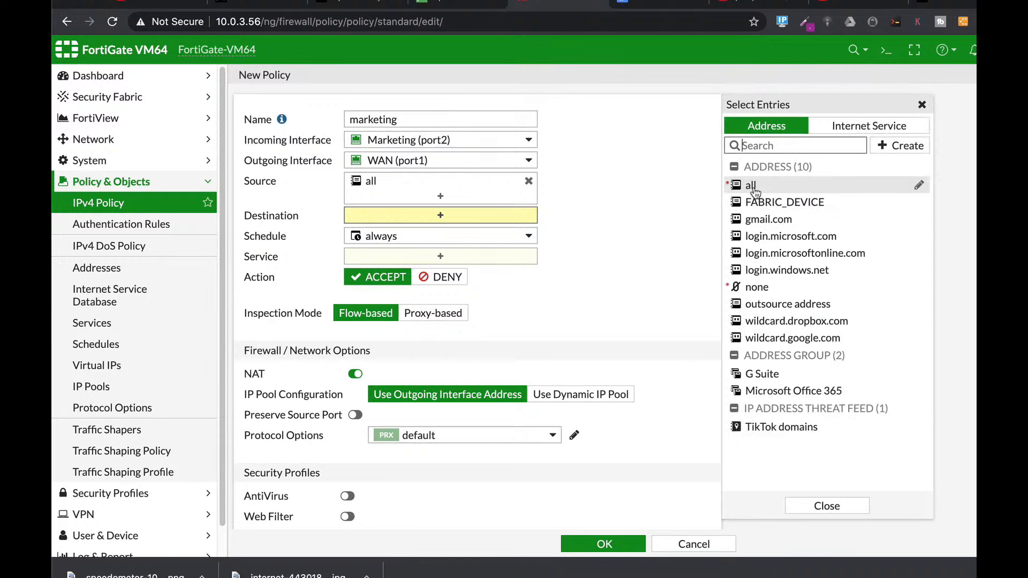
click(754, 187)
click(406, 269)
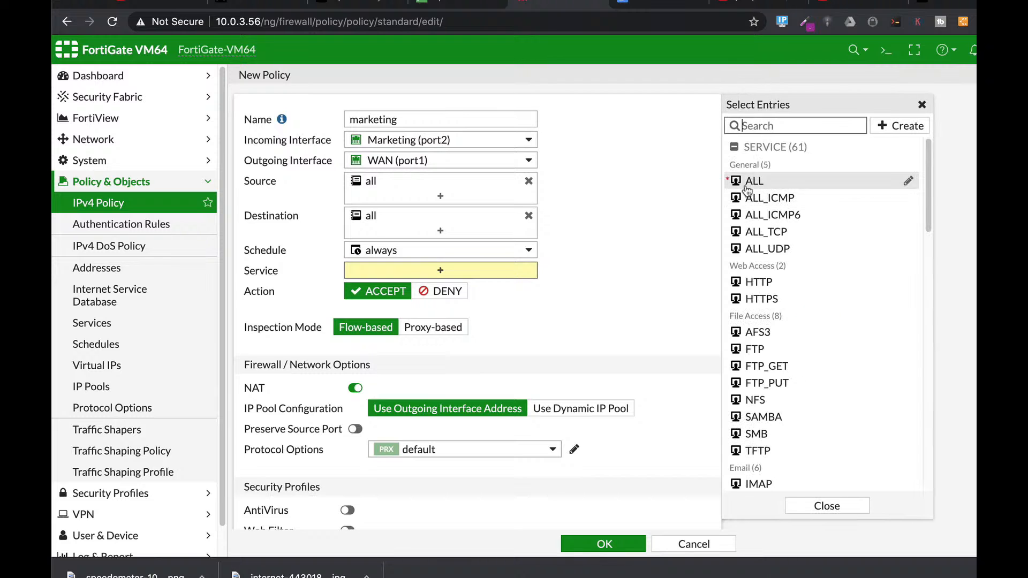
click(757, 181)
Log all sessions for the marketing policy's allowed traffic and save the policy
scroll(592, 389, down, 3)
scroll(592, 391, down, 2)
click(546, 375)
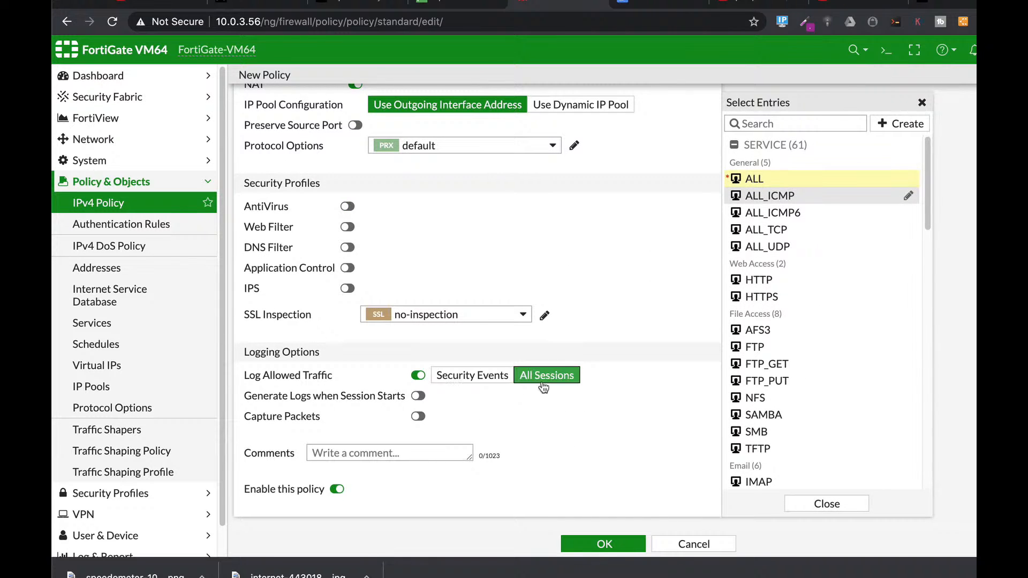
click(604, 545)
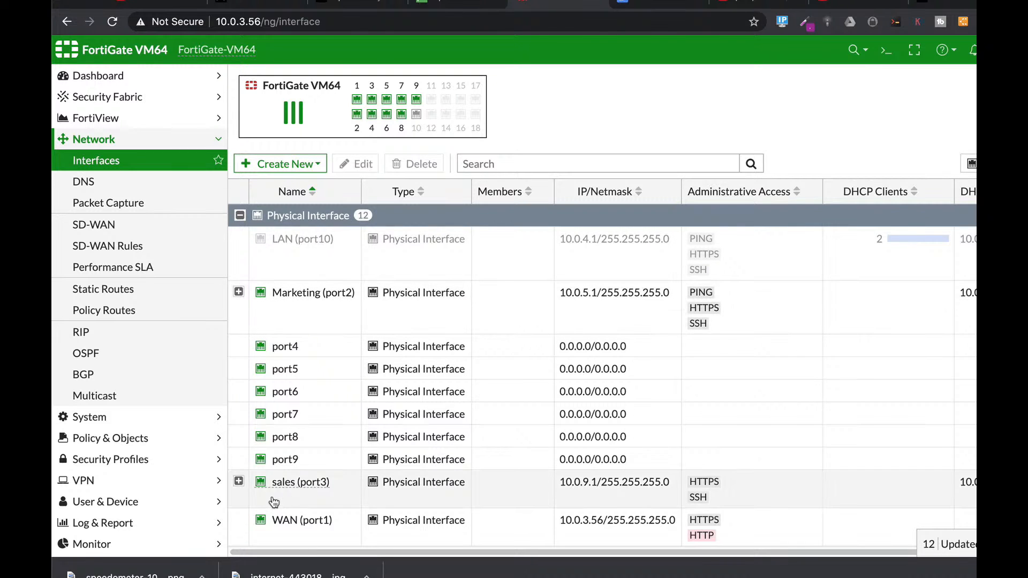
Start a new VLAN interface named outsource2 in the network interfaces list
click(281, 164)
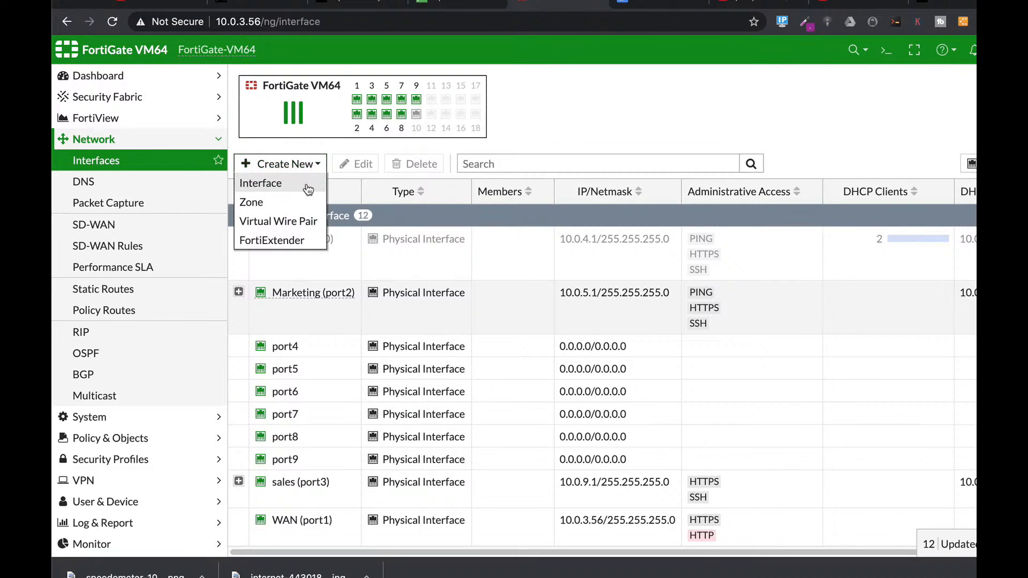
click(305, 184)
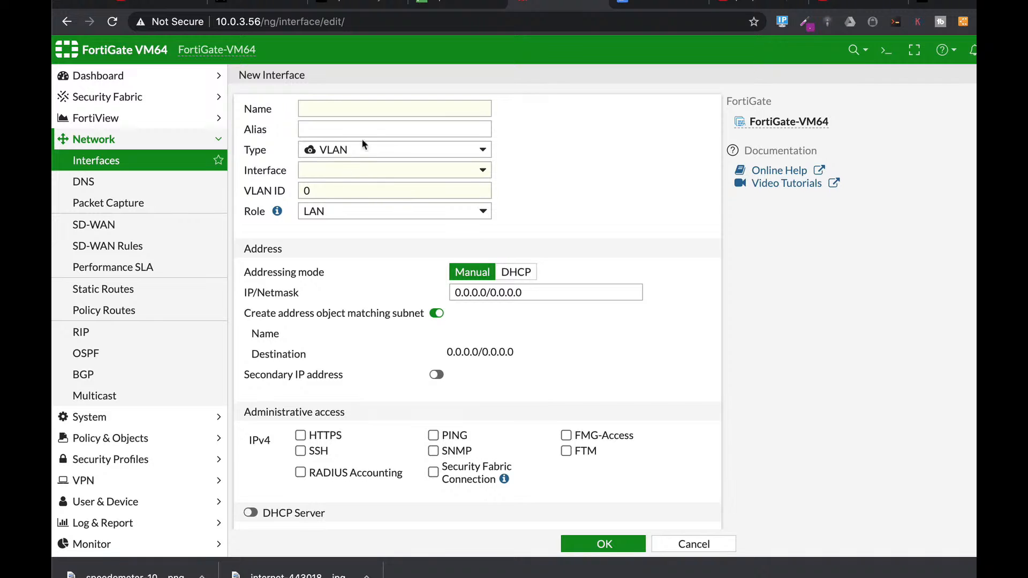
click(333, 107)
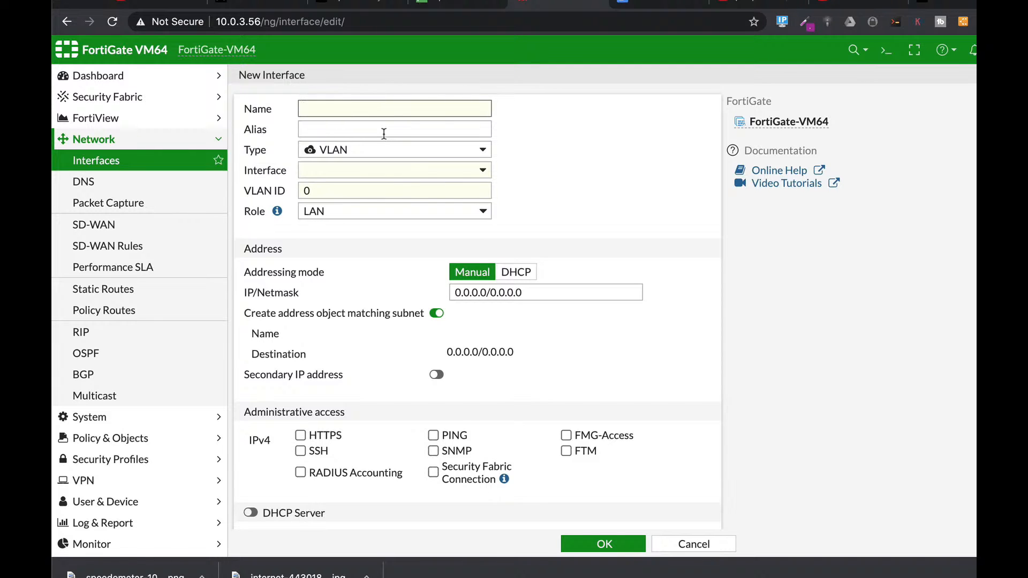
text(outso)
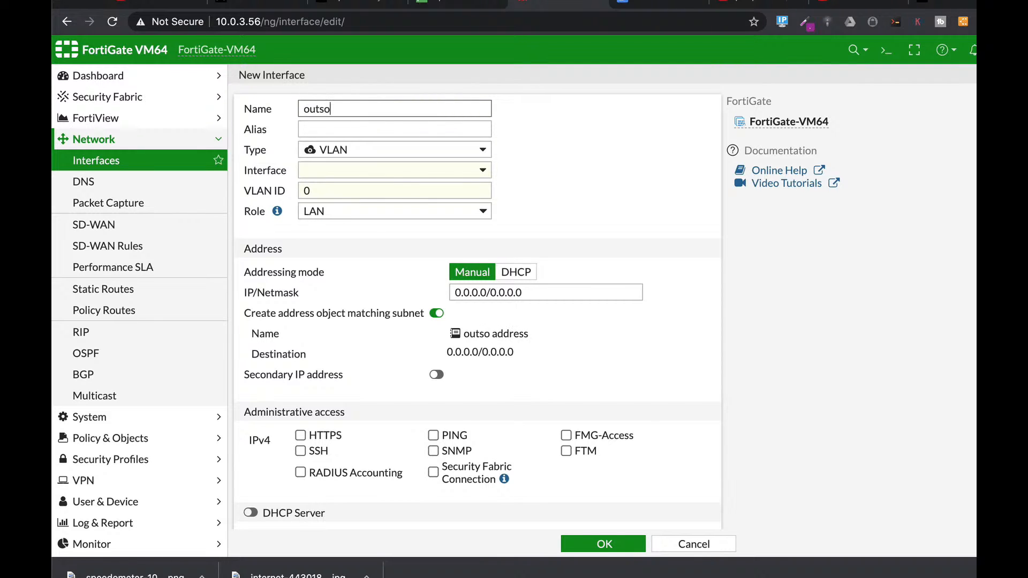
text(urce2)
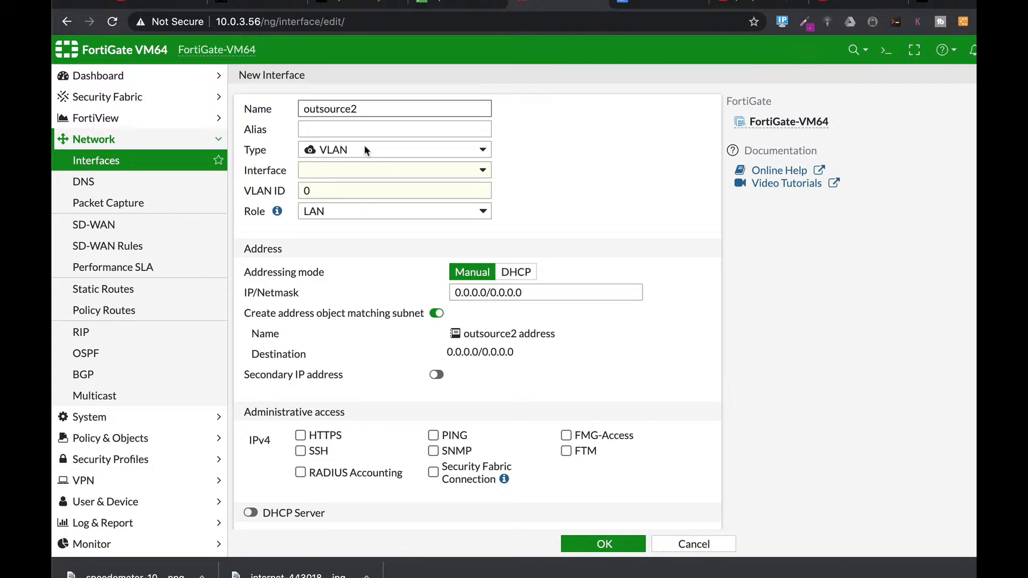
Give outsource2 the VLAN ID 300 and alias 300, with sales (port3) as its parent interface
click(345, 127)
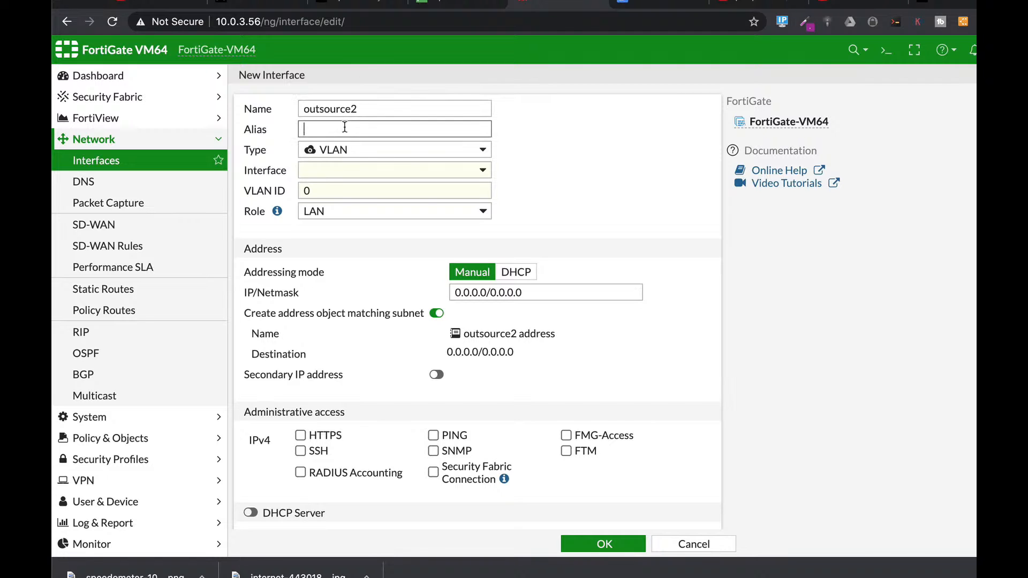
click(324, 189)
text(300)
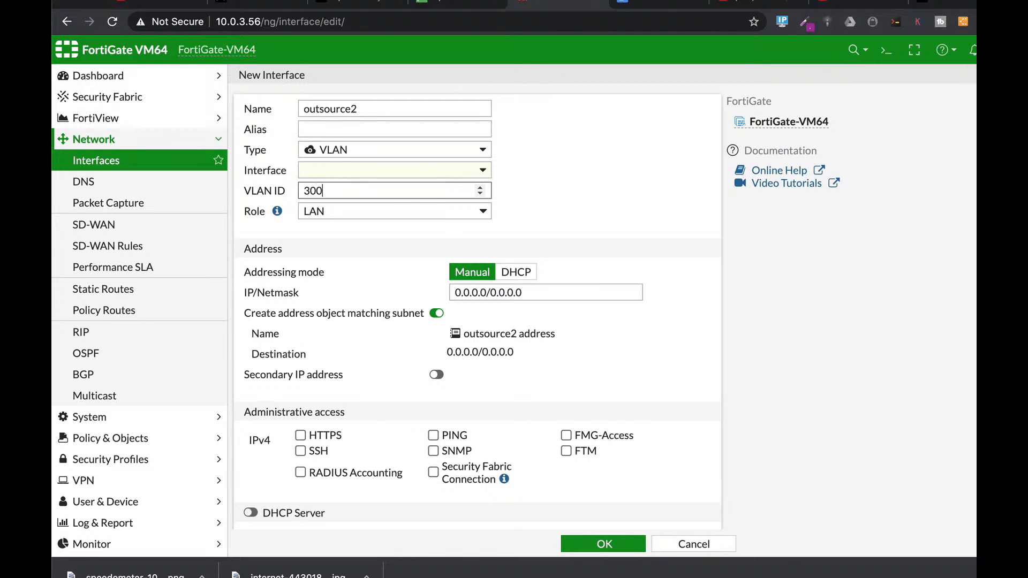
click(325, 126)
text(300)
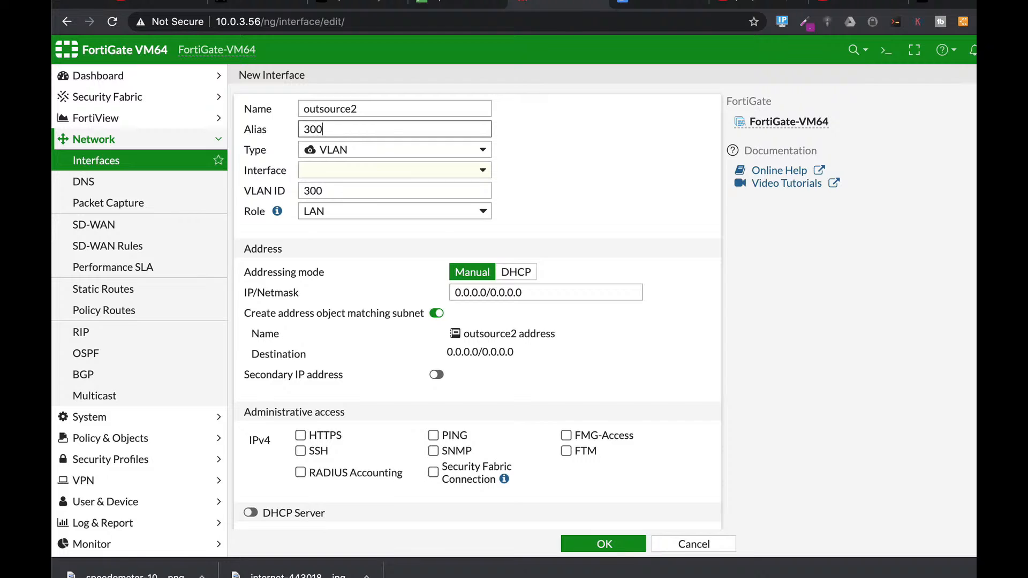
click(337, 170)
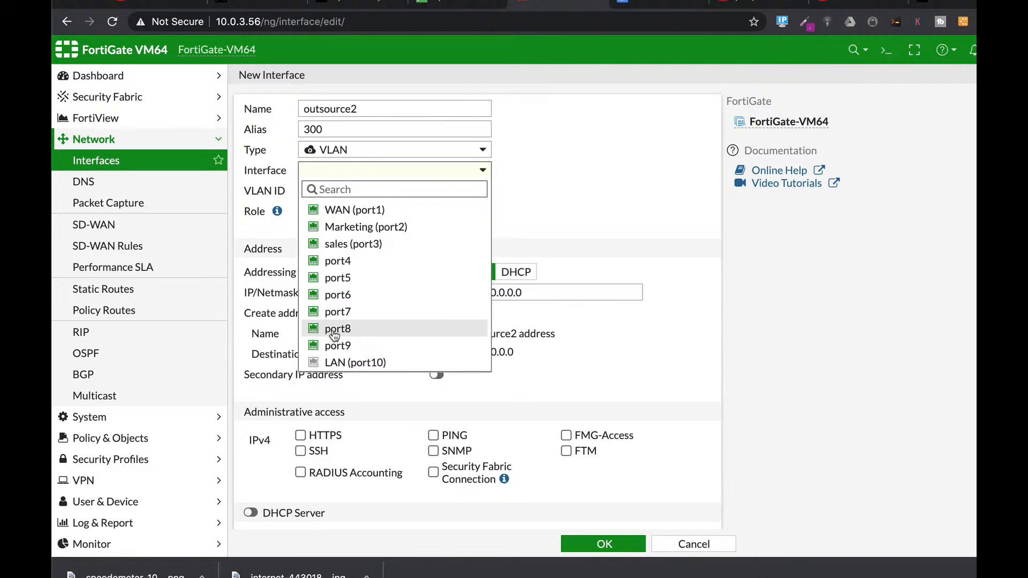
click(342, 244)
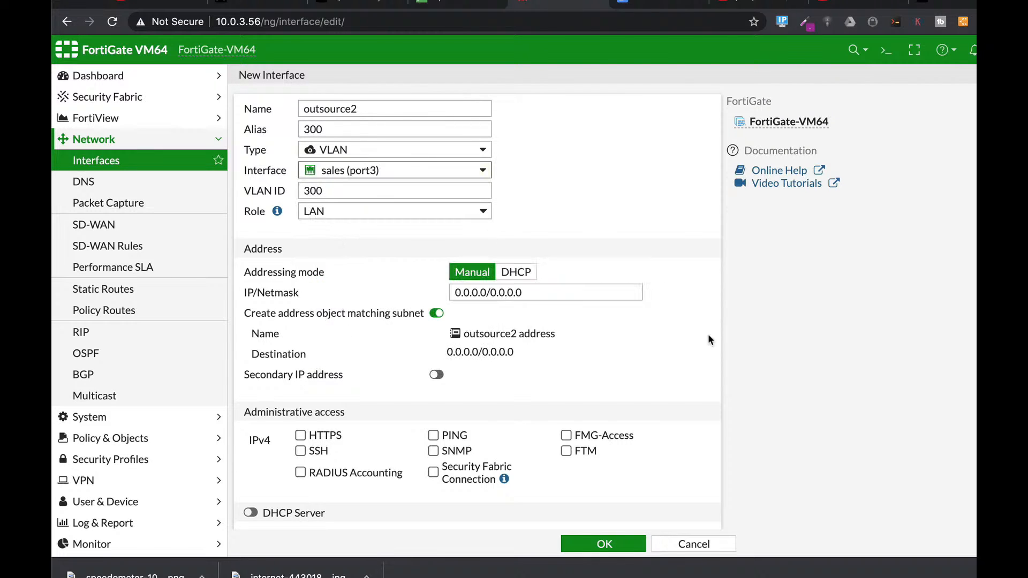
Set outsource2's IP/Netmask to 192.168.2.1/24 and allow HTTPS and SSH administrative access
click(531, 292)
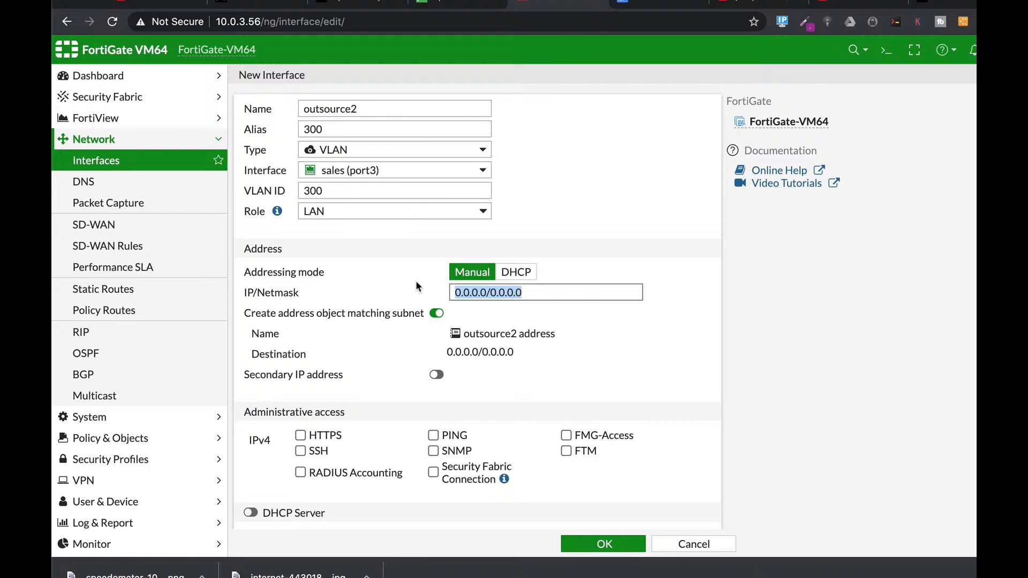
text(192.16)
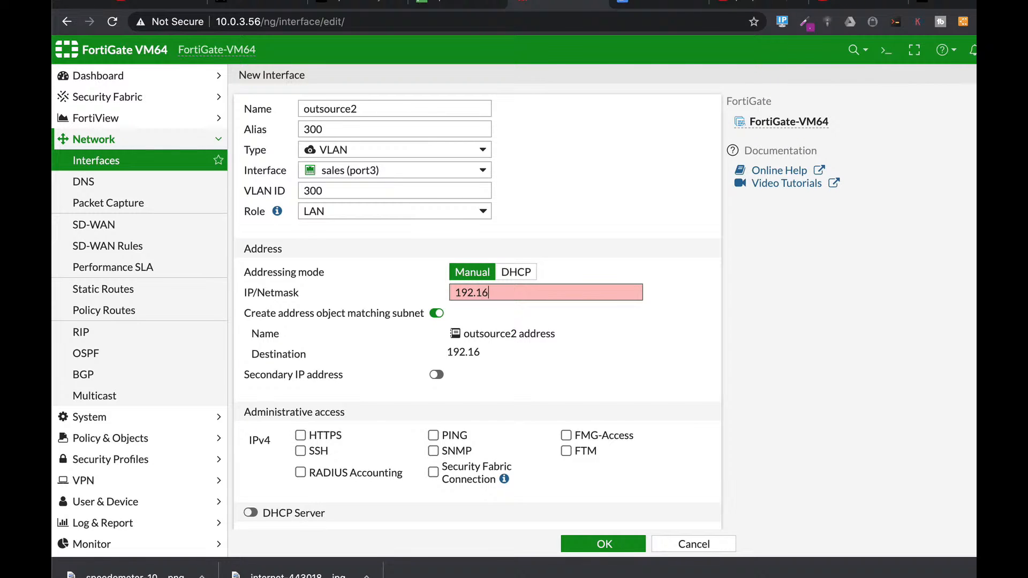
text(8.2.1/24)
scroll(475, 371, down, 1)
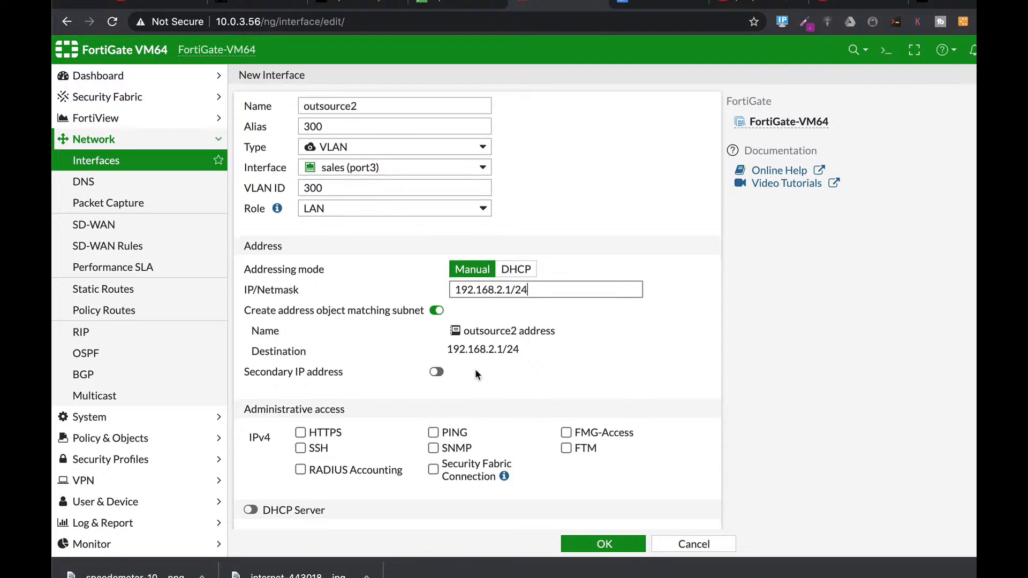
scroll(475, 373, down, 3)
click(301, 255)
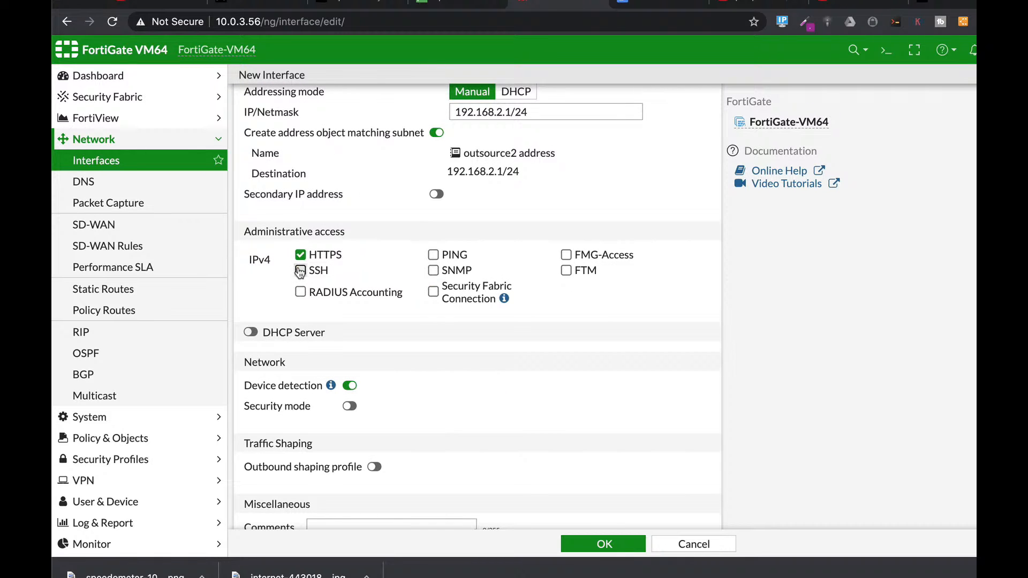
click(300, 271)
scroll(521, 375, down, 1)
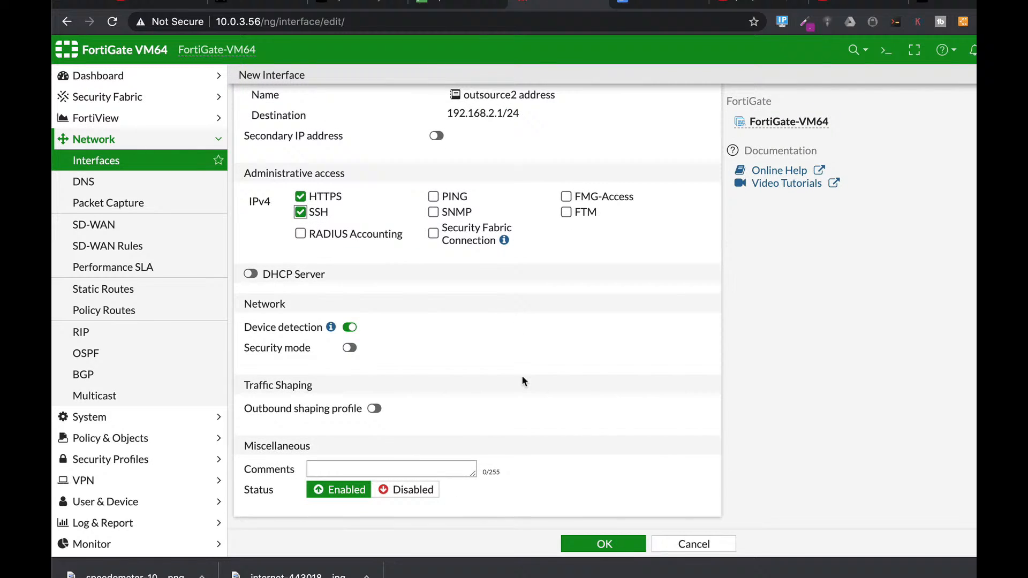
Enable the DHCP server on outsource2 and save the VLAN, expanding sales (port3) in the interfaces list to check it
click(256, 274)
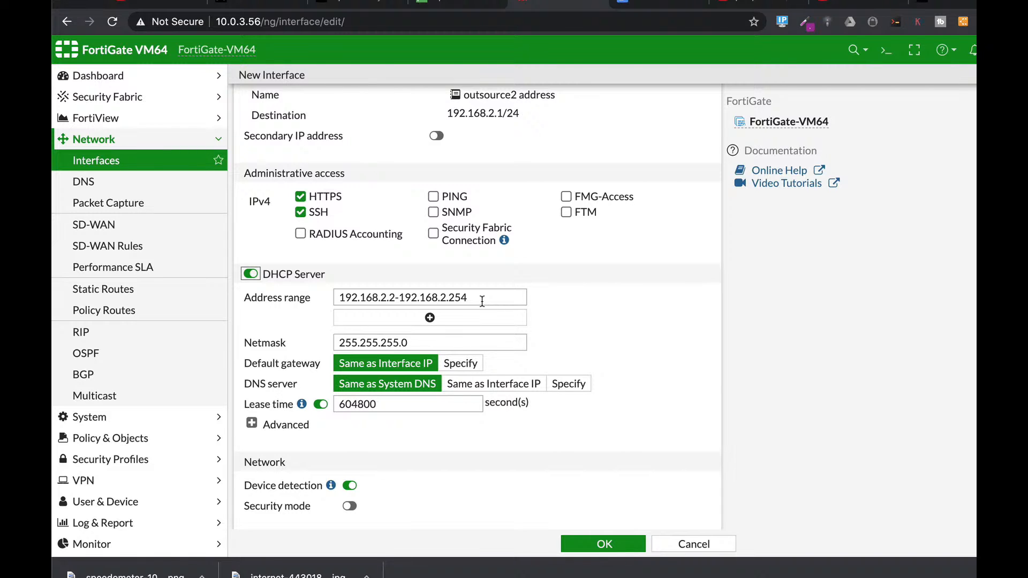
triple_click(500, 298)
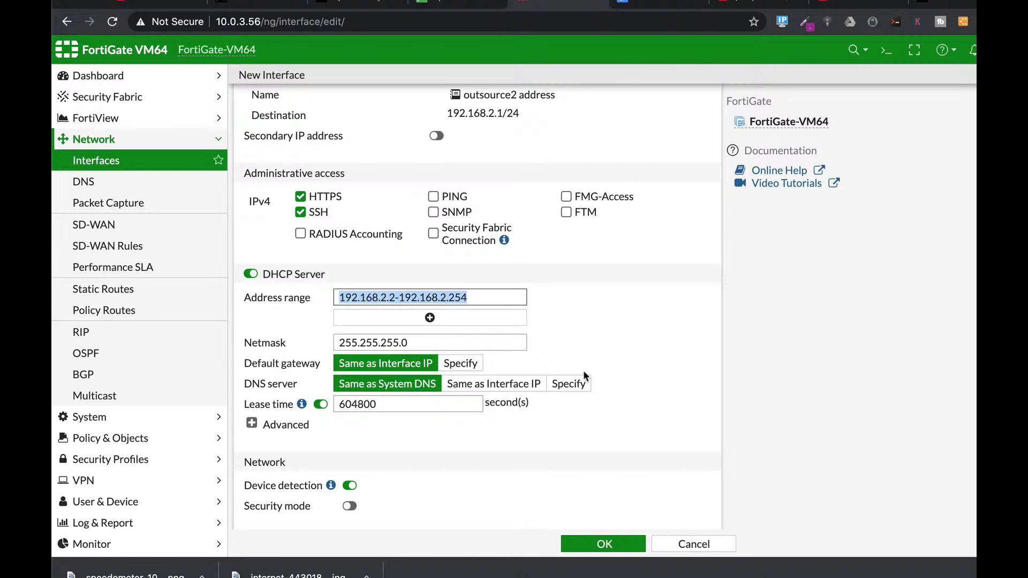
click(611, 543)
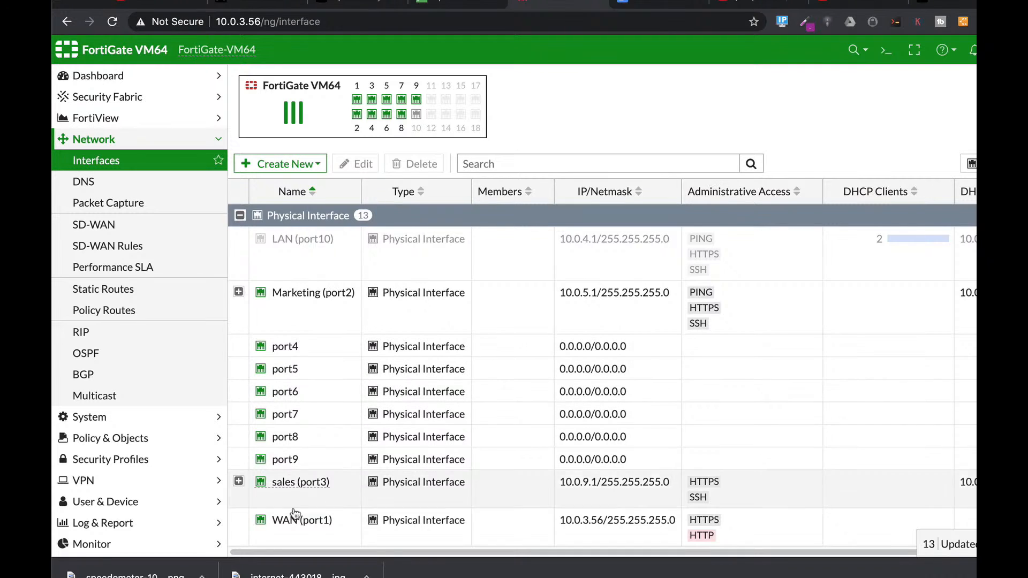
click(239, 480)
scroll(390, 364, down, 2)
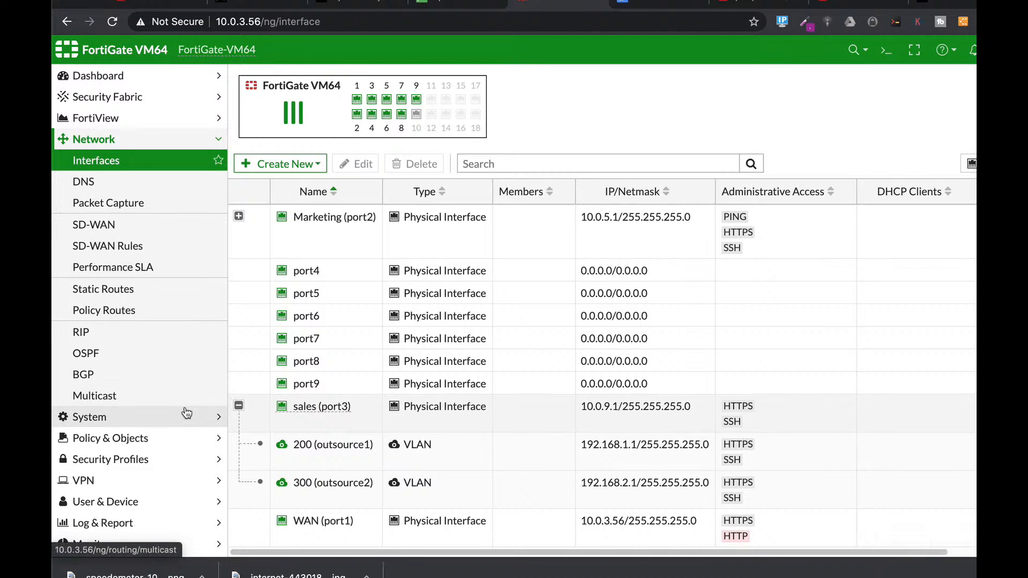
Start a new IPv4 policy named outsource2 with incoming interface 300 (outsource2) and outgoing interface WAN (port1)
click(120, 438)
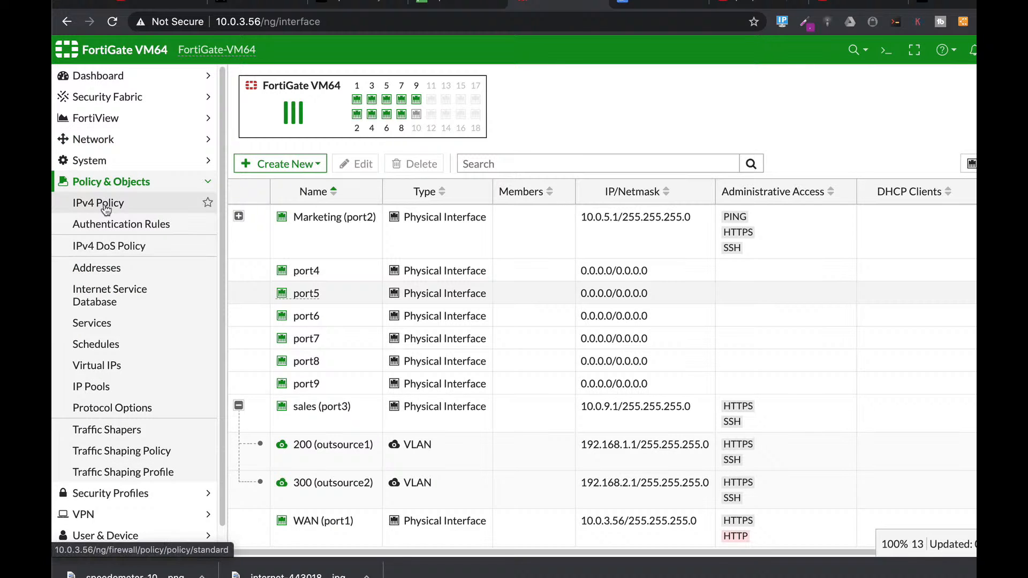
click(102, 203)
click(285, 80)
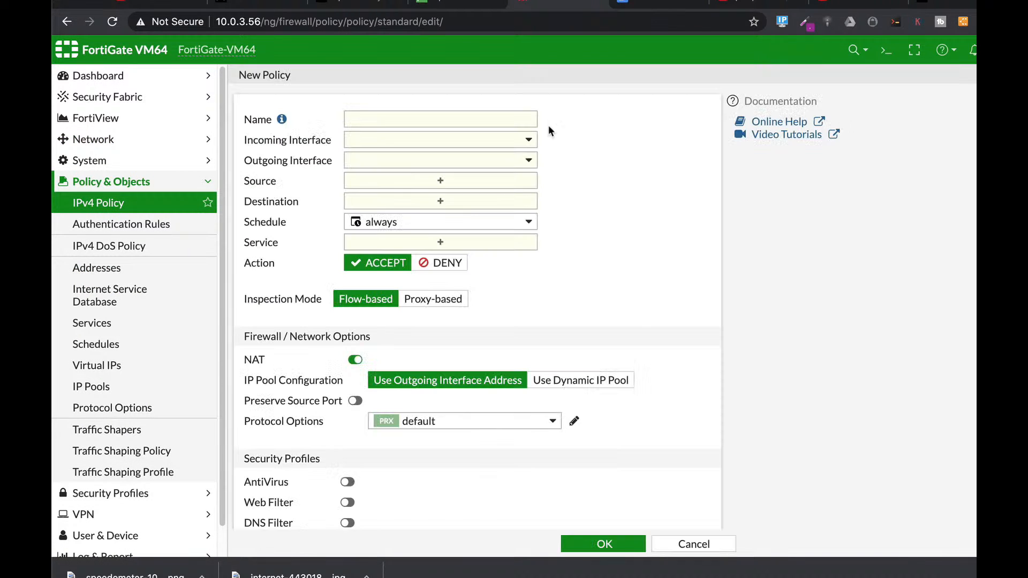
click(391, 122)
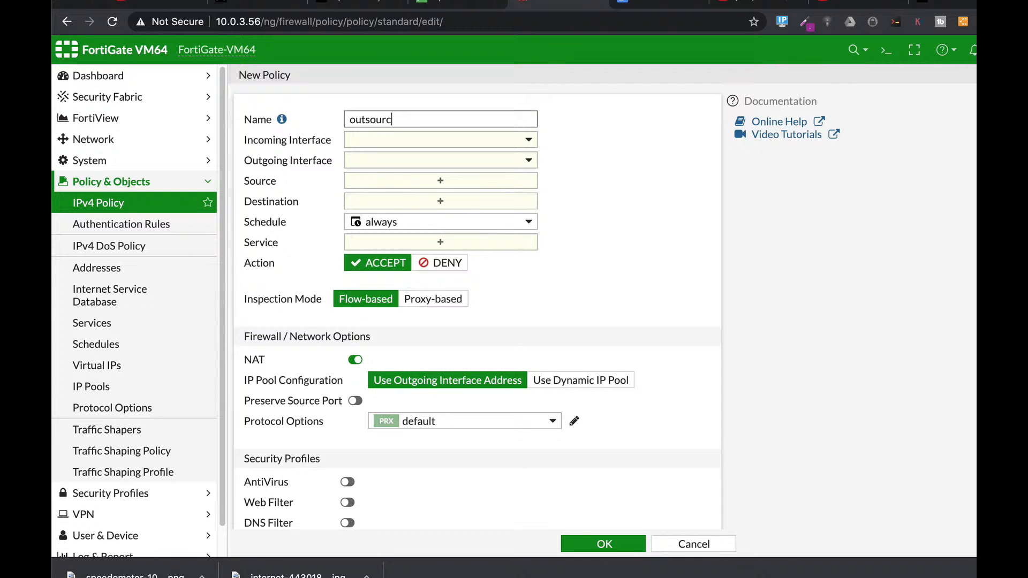
click(425, 141)
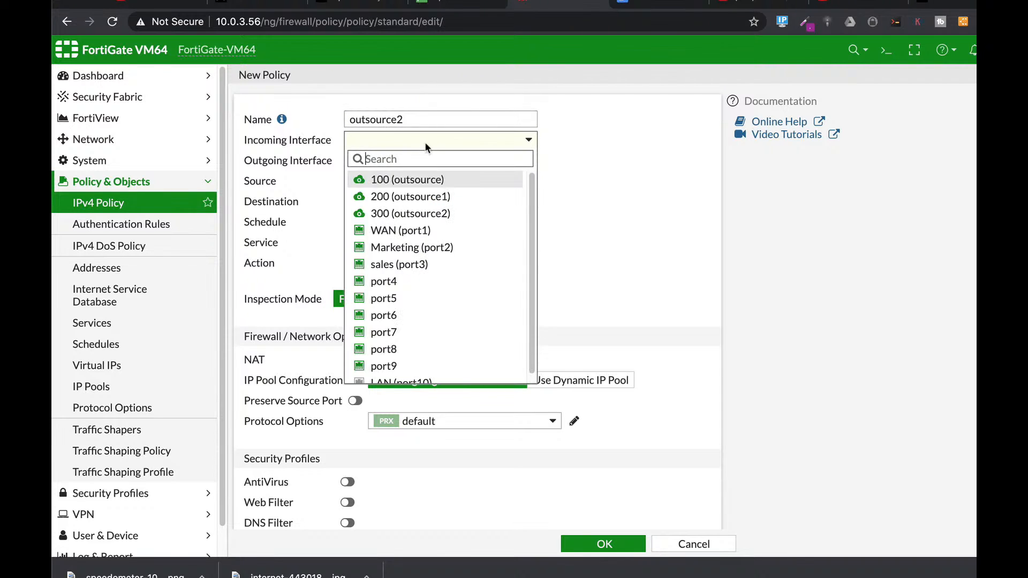
click(400, 214)
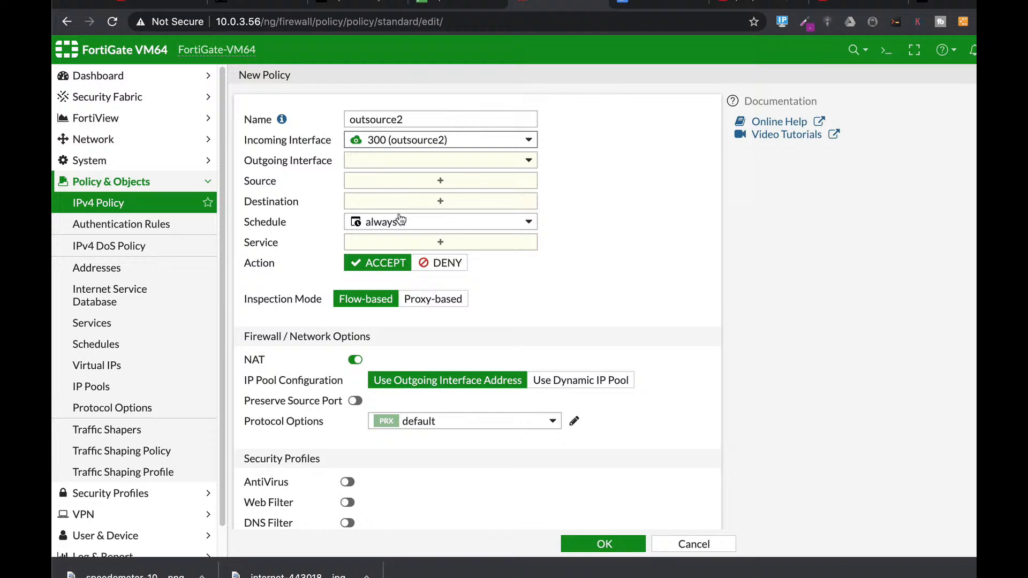
click(395, 161)
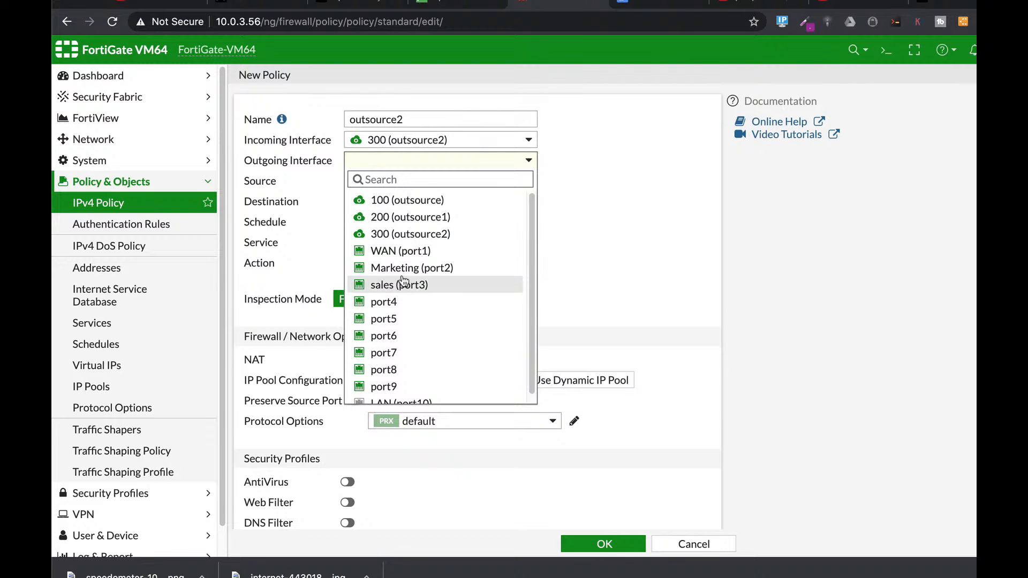
click(410, 251)
Set the outsource2 policy's source and destination to all
click(425, 184)
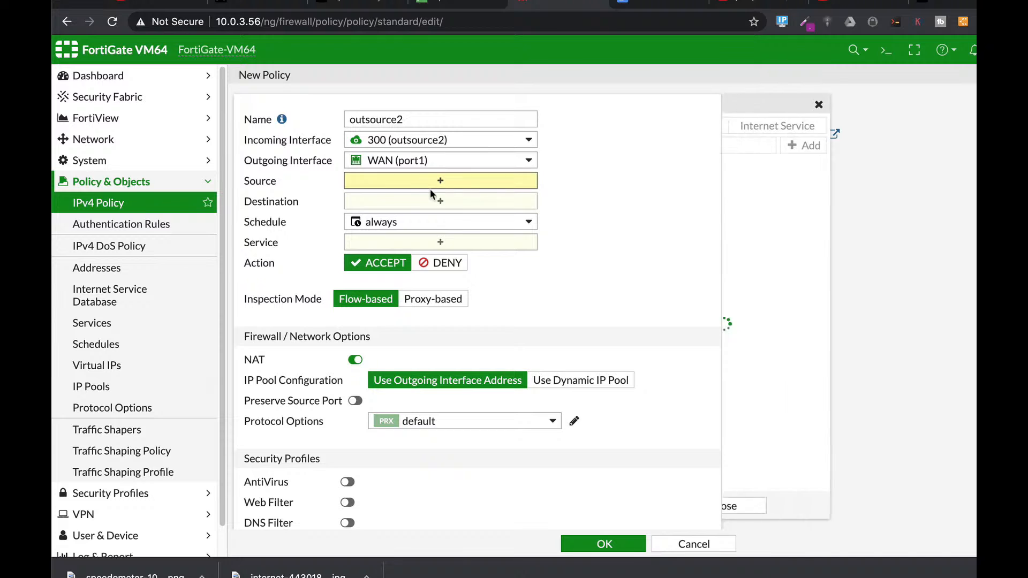
click(746, 185)
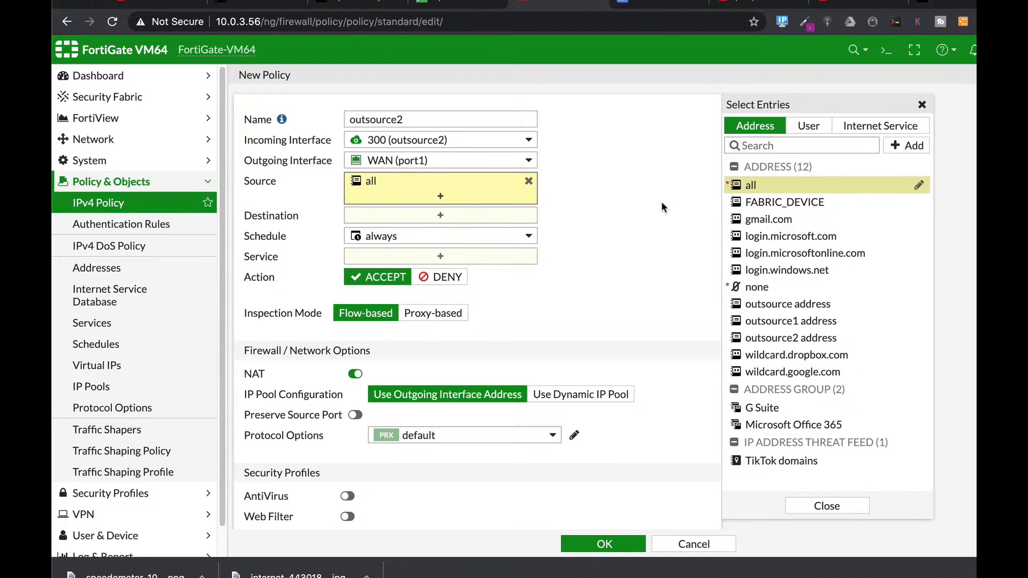
click(391, 215)
click(749, 186)
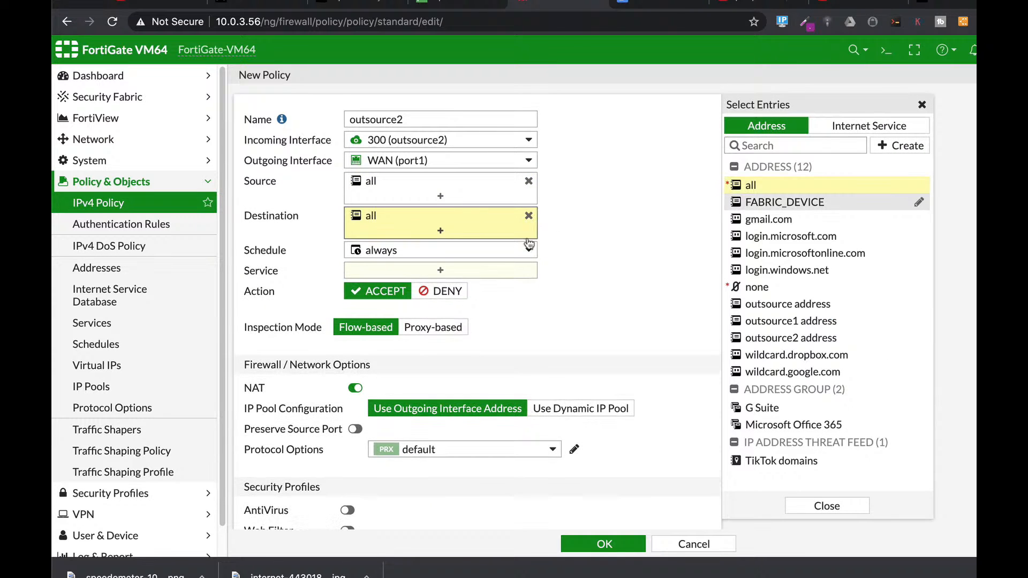
Limit the outsource2 policy to the HTTPS, HTTP and DNS services and save the policy
click(472, 271)
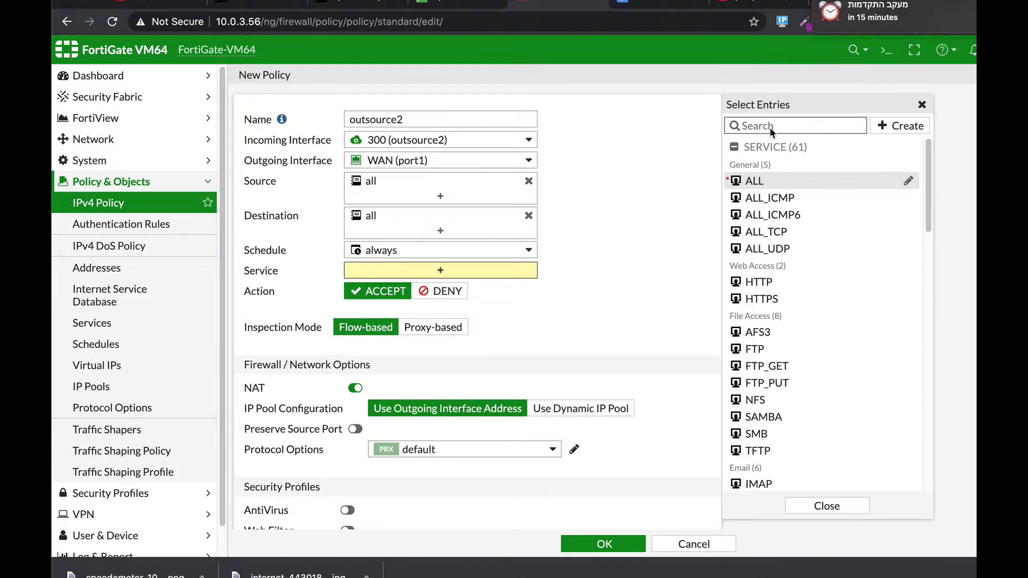
text(https)
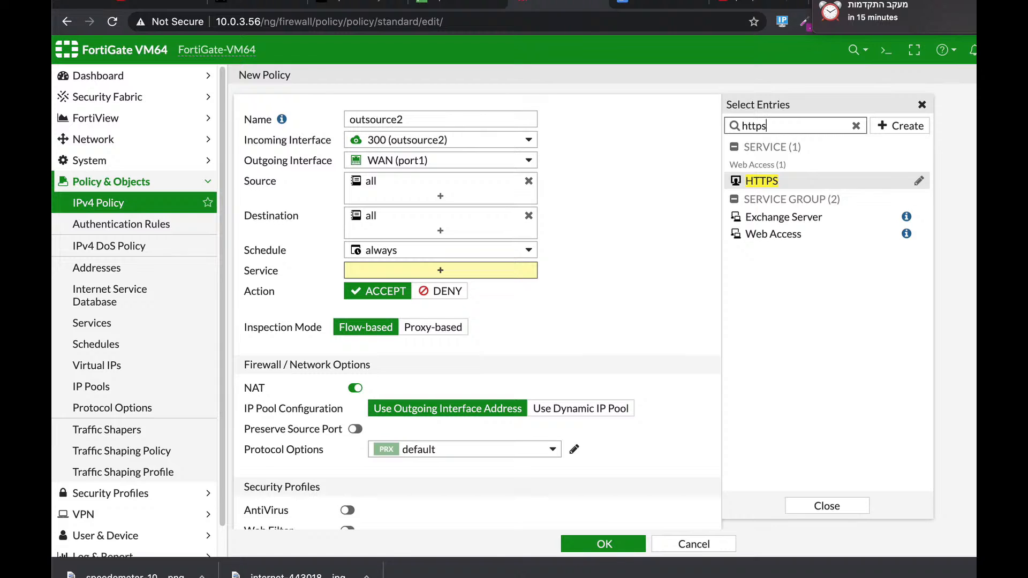
key(Return)
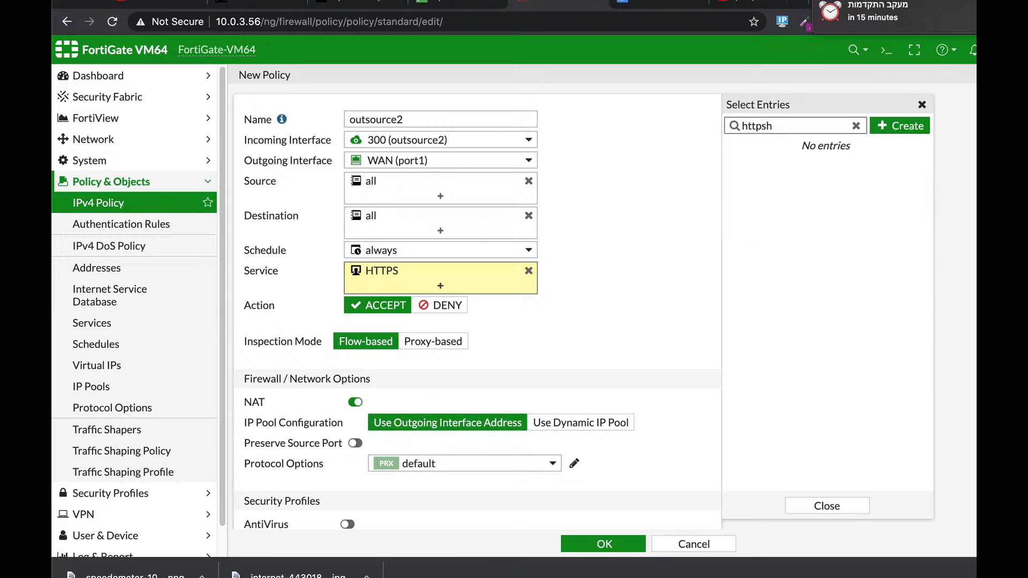
key(BackSpace)
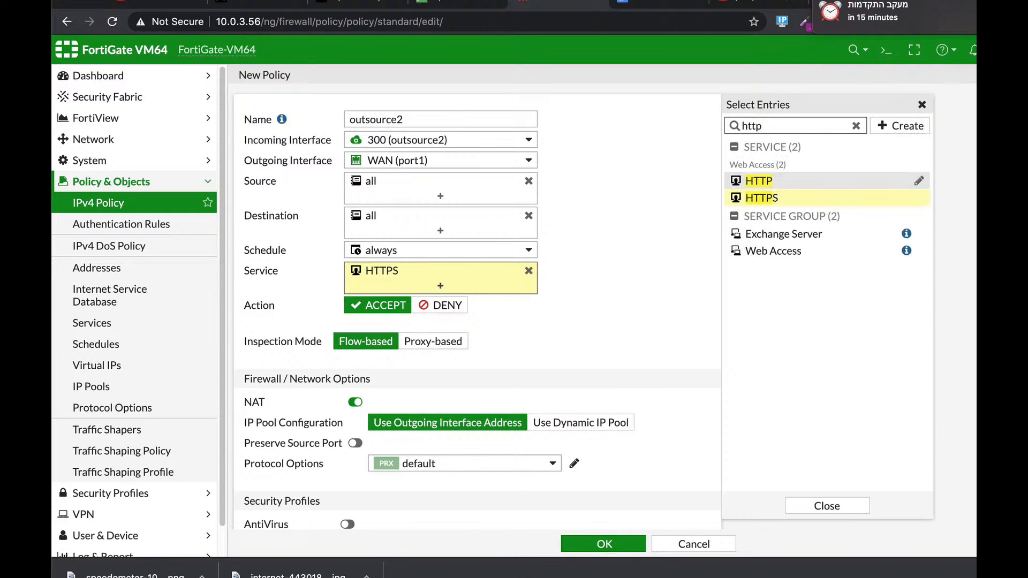
key(Return)
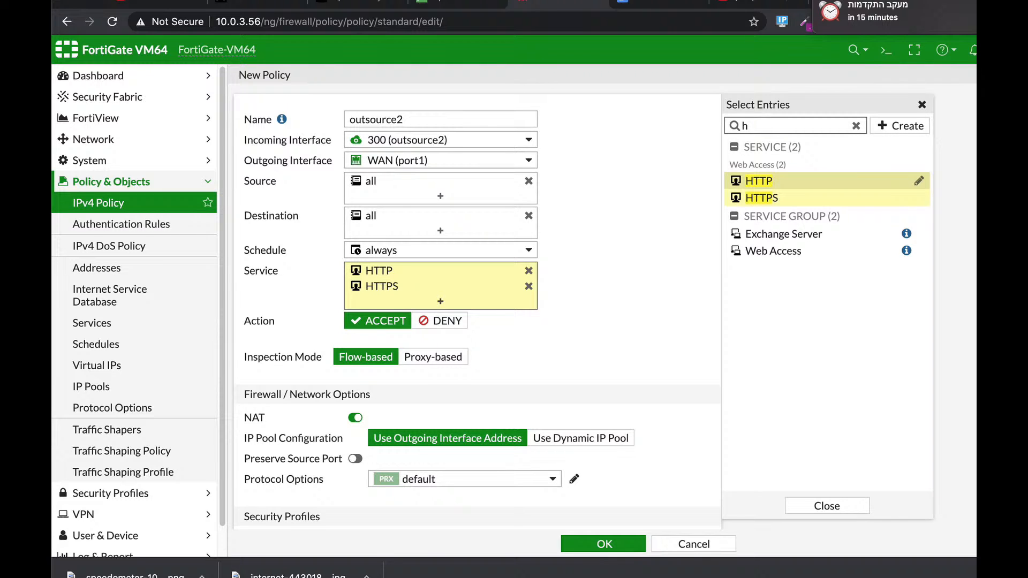
key(BackSpace)
text(dns)
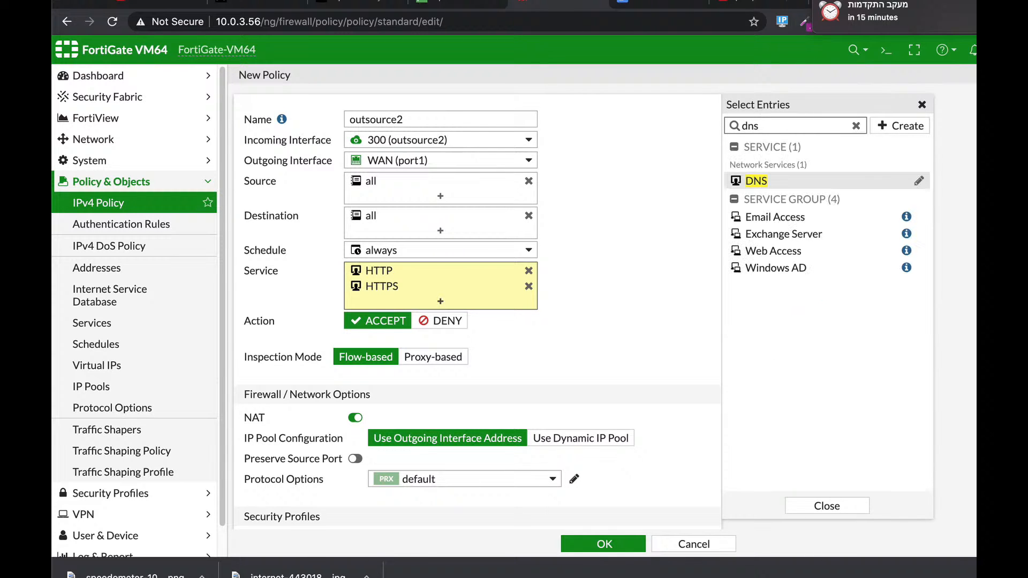
key(Return)
scroll(536, 385, down, 6)
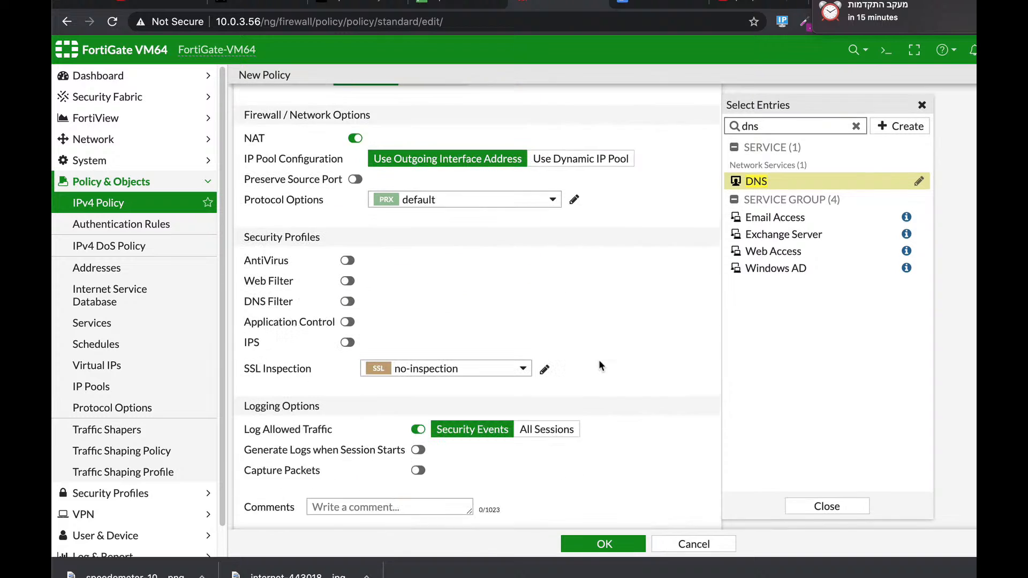
click(596, 544)
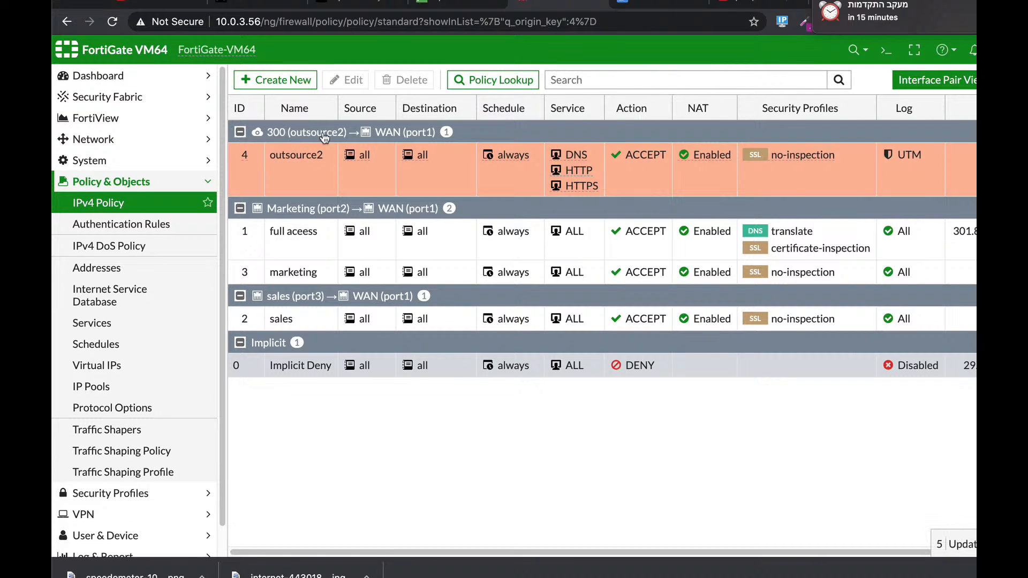
Open the list of firewall address objects
click(663, 7)
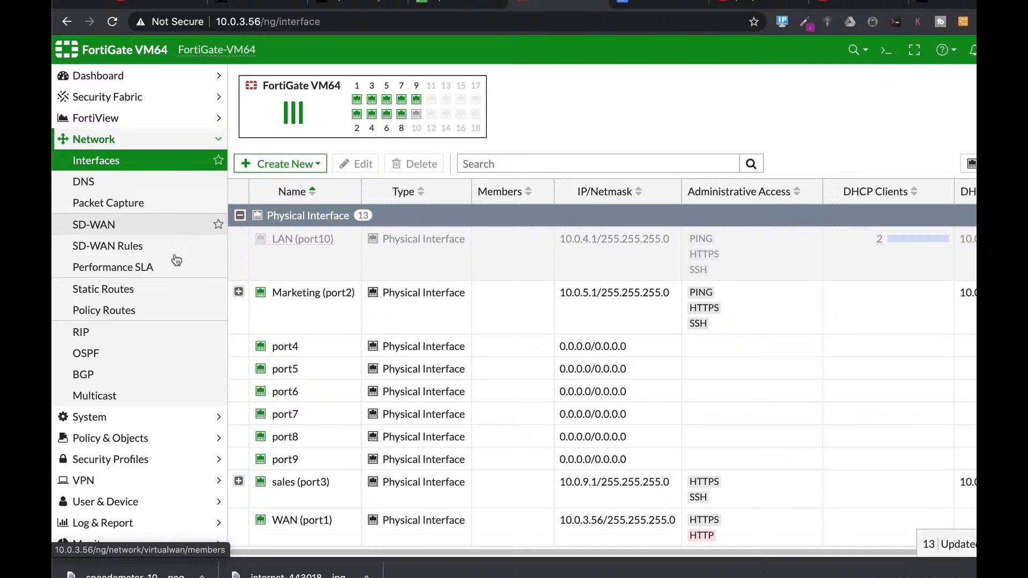
click(137, 438)
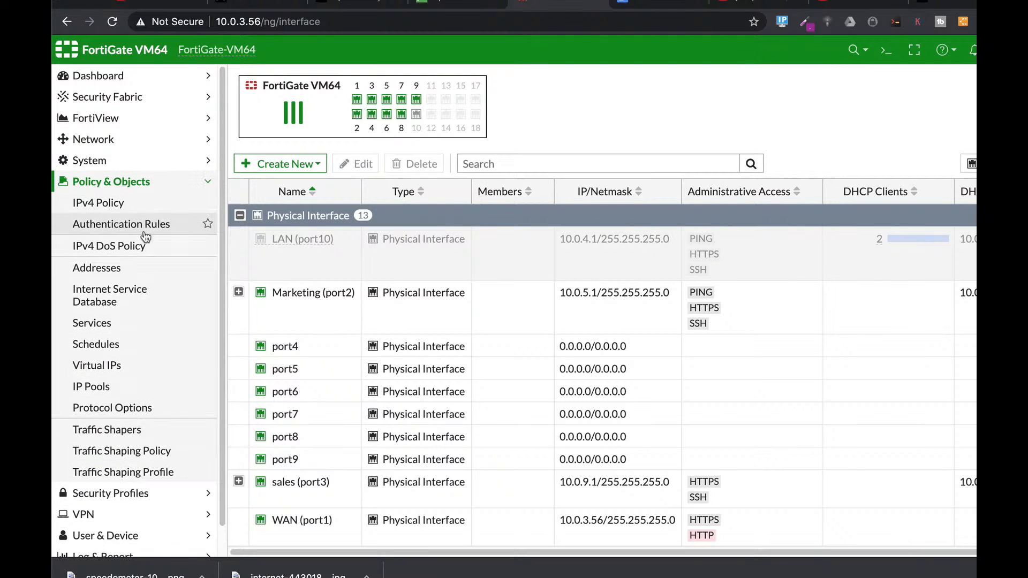
click(119, 266)
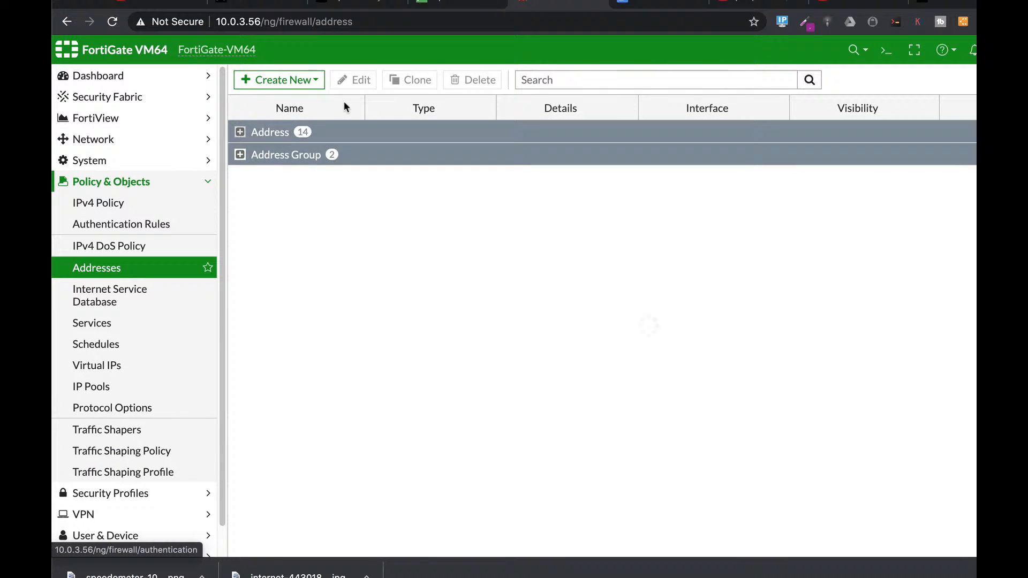
Return to the network interfaces list and select the Marketing (port2) interface
click(94, 144)
click(94, 158)
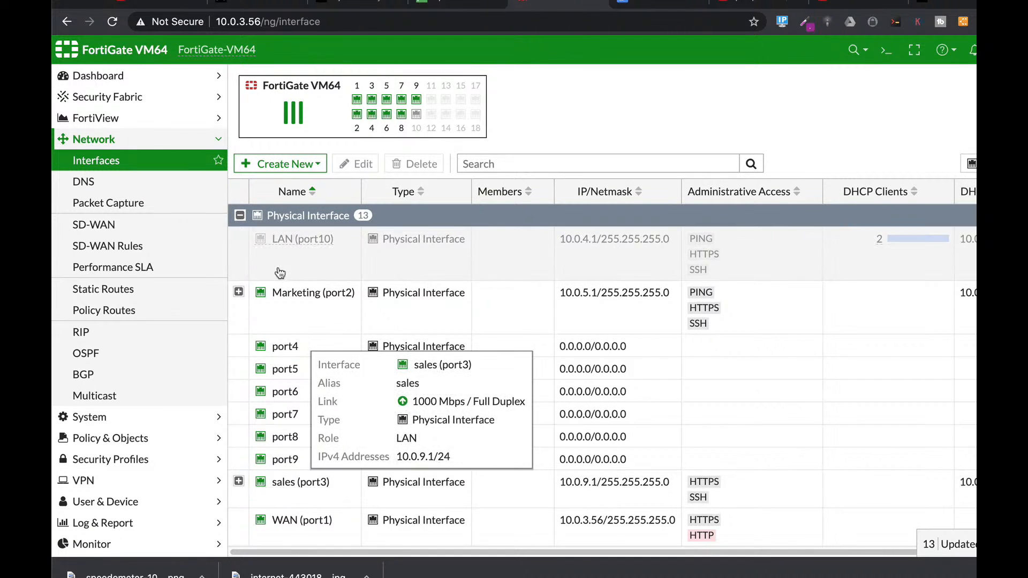
click(300, 294)
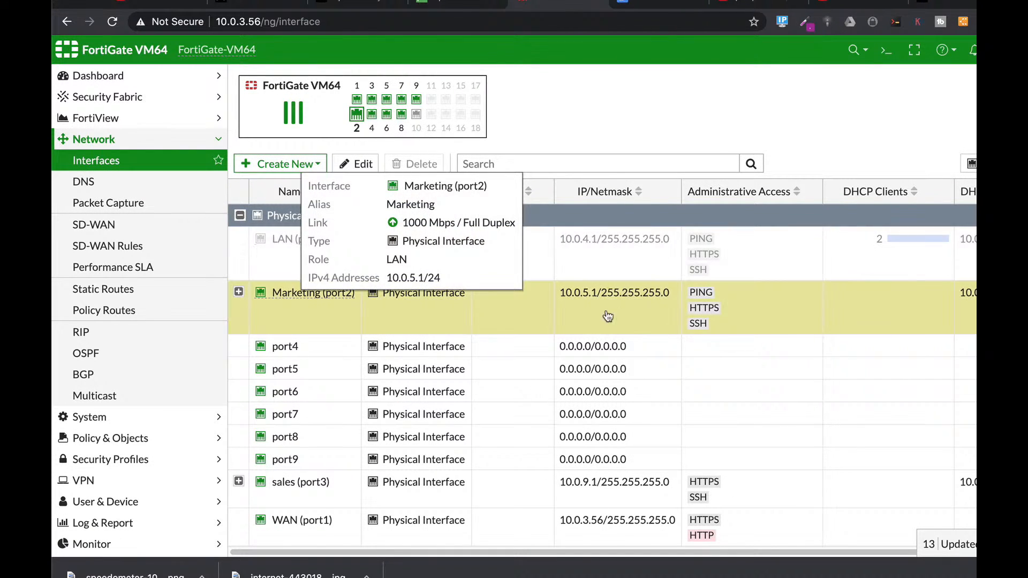